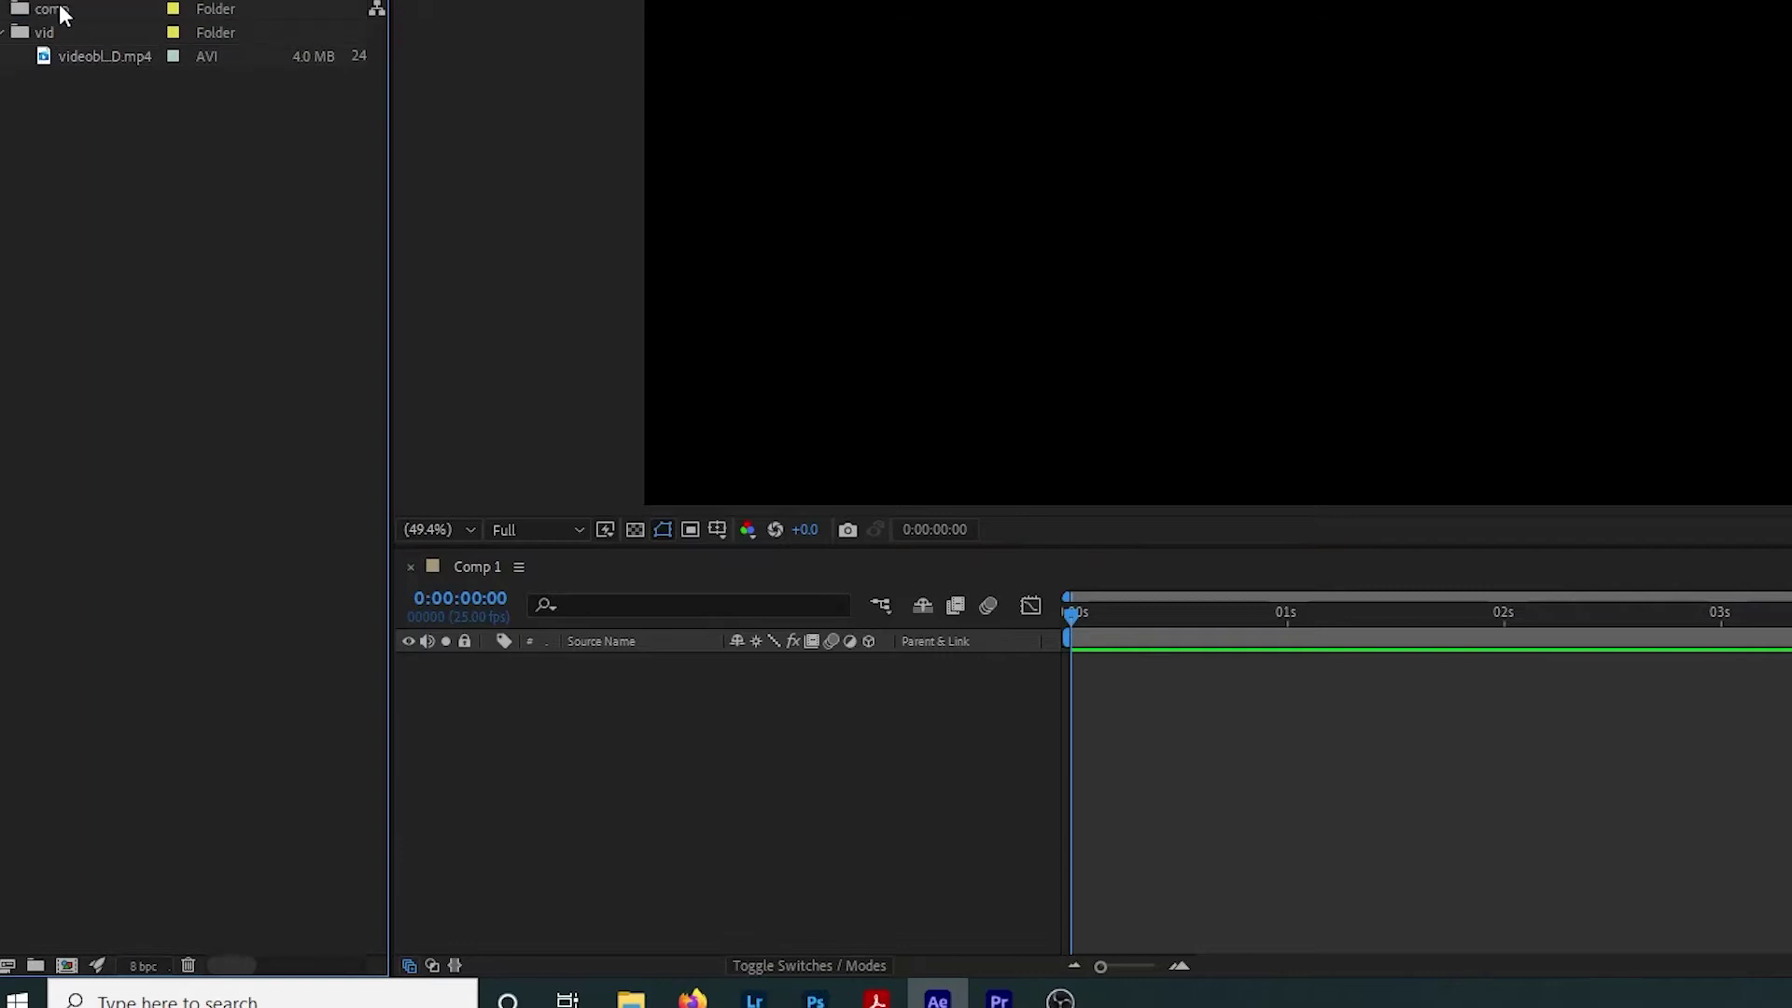
Build a new composition from videobl_D.mp4, the pool clip of the man holding the can.
left_click_drag(110, 58, 63, 155)
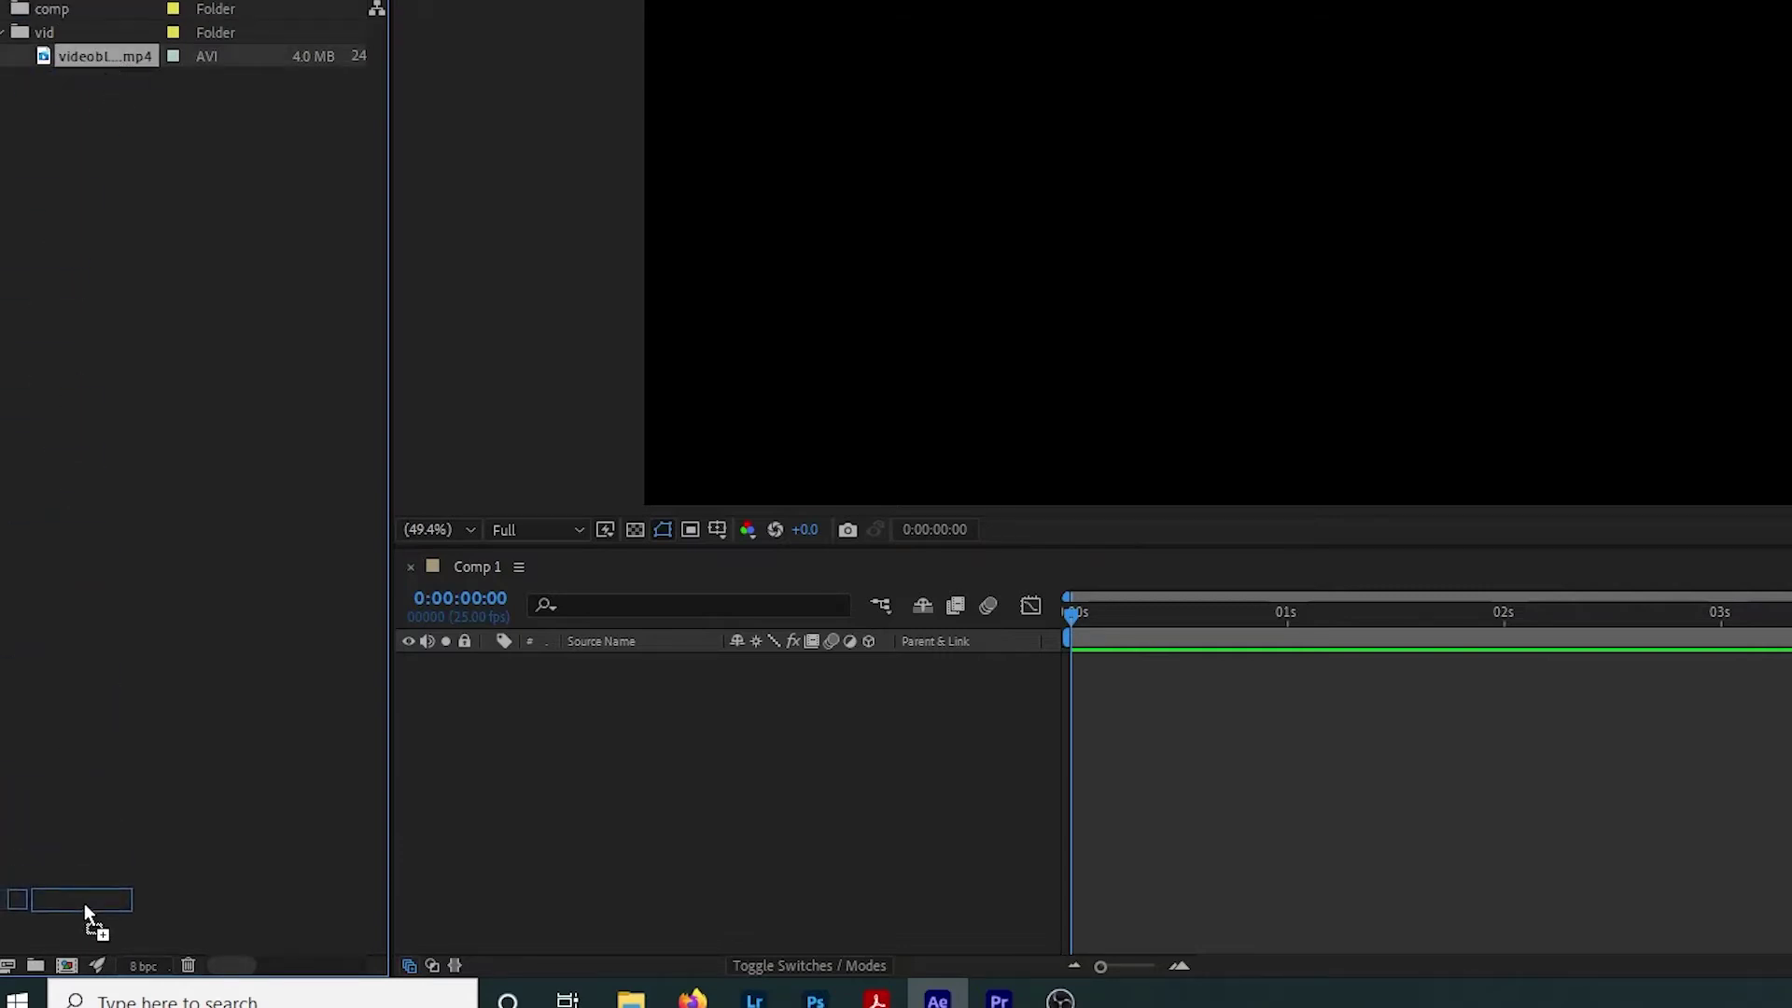
left_click_drag(71, 974, 71, 971)
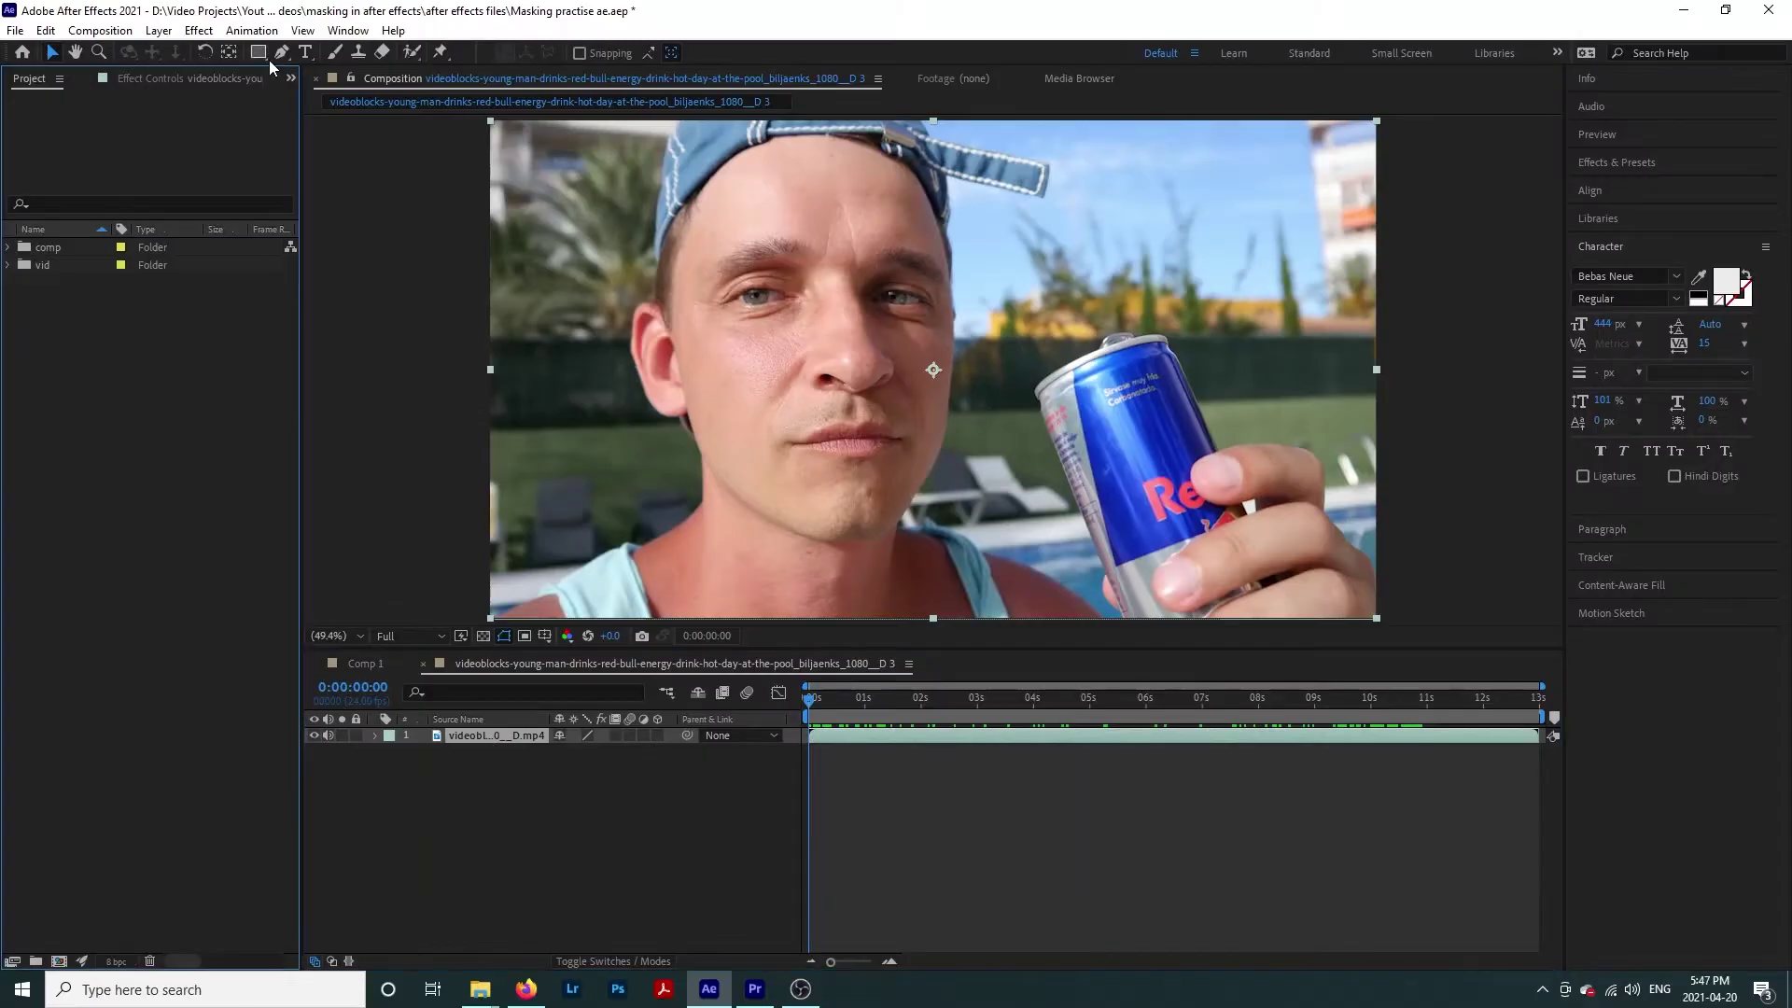
Draw a trial Pen path over the left side of the face, then bring up the shape-tool choices.
left_click(283, 53)
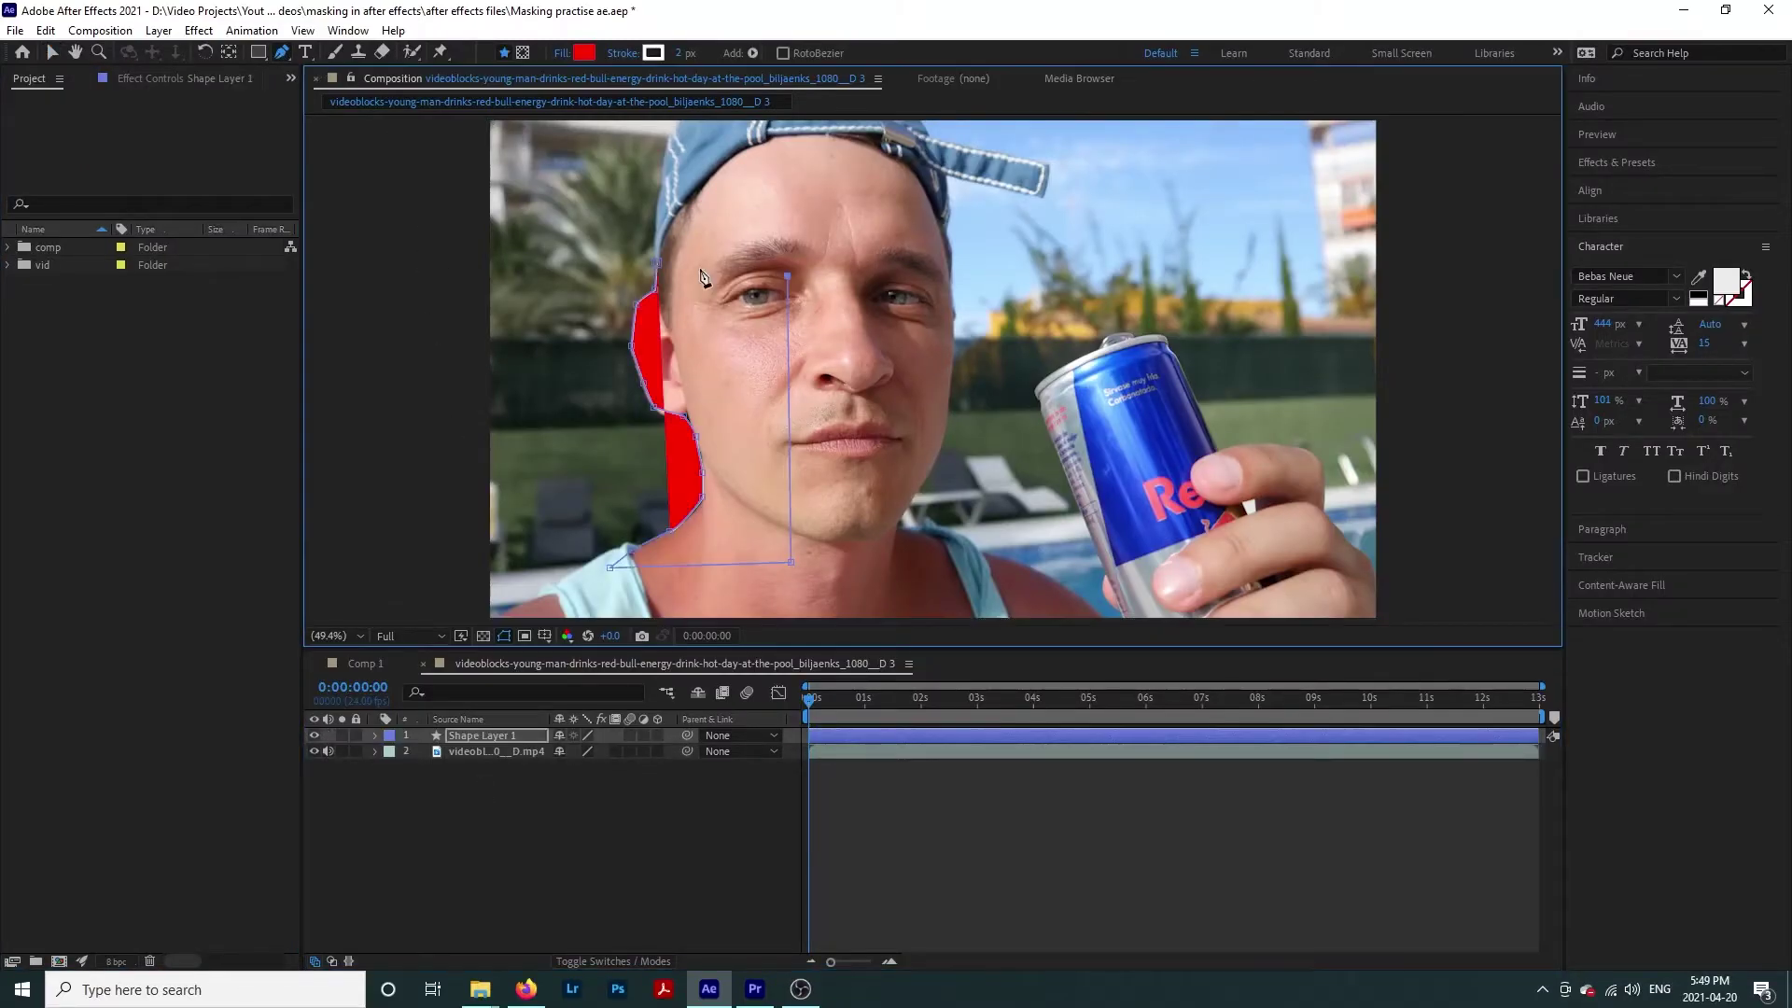
left_click(659, 266)
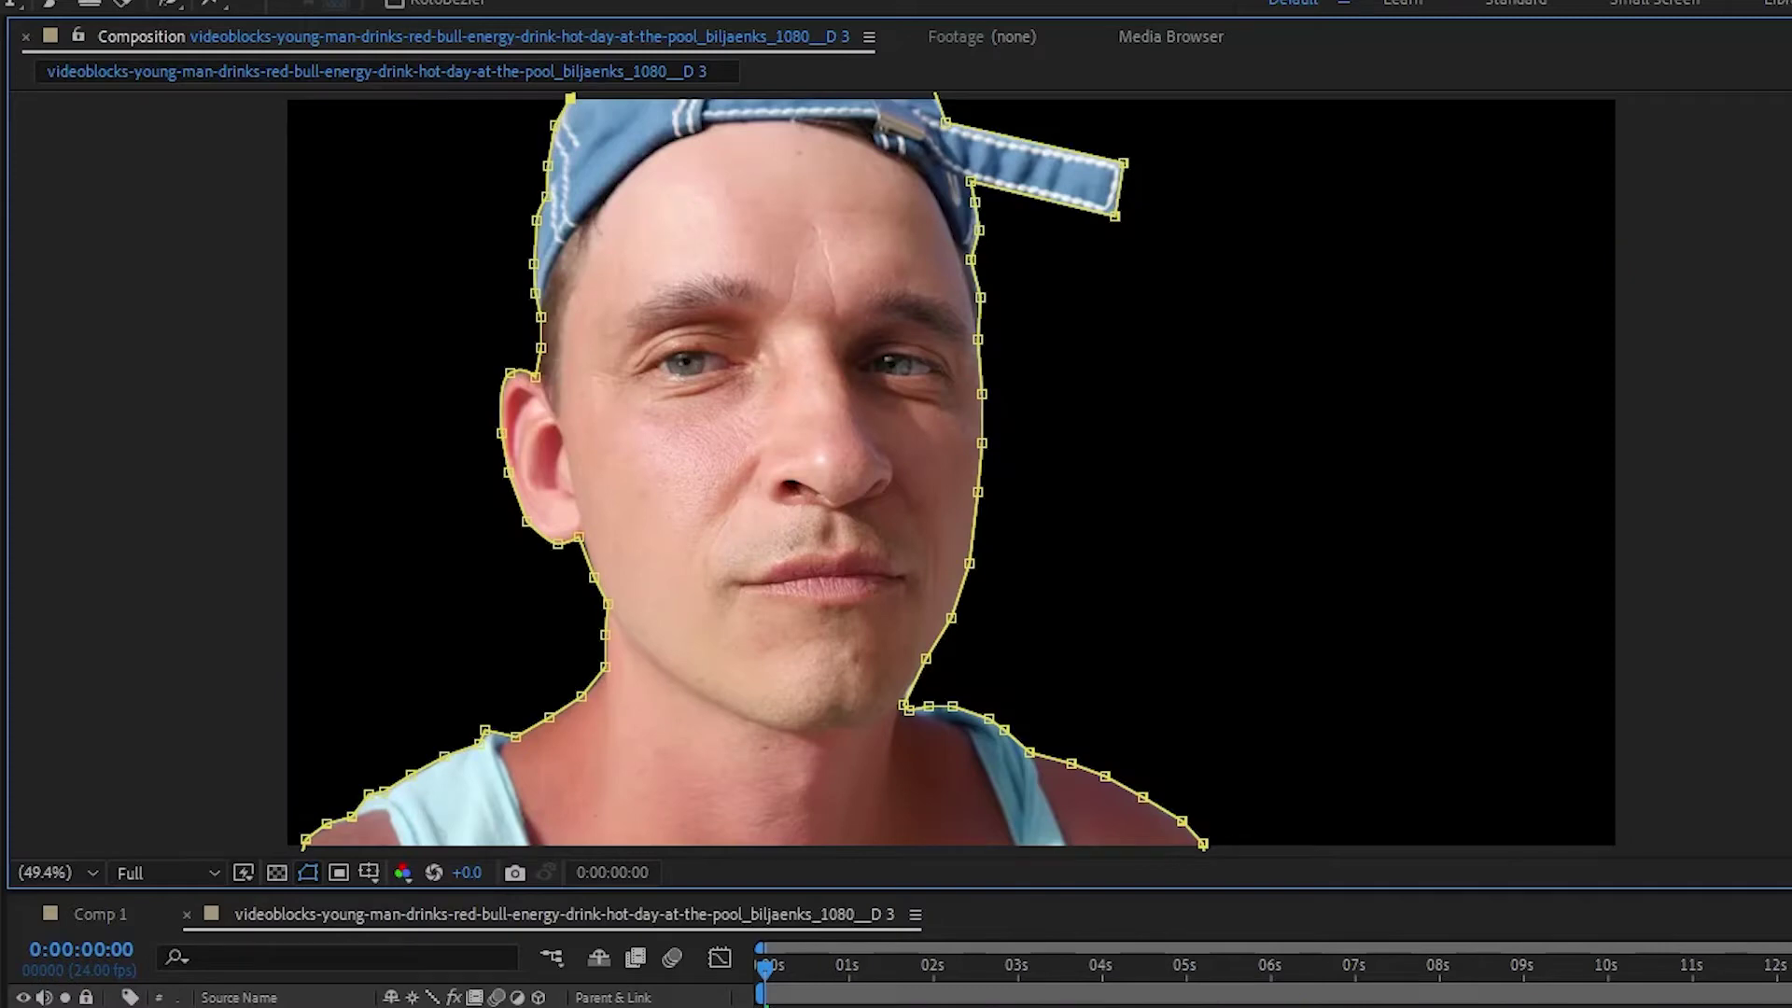
left_click(259, 52)
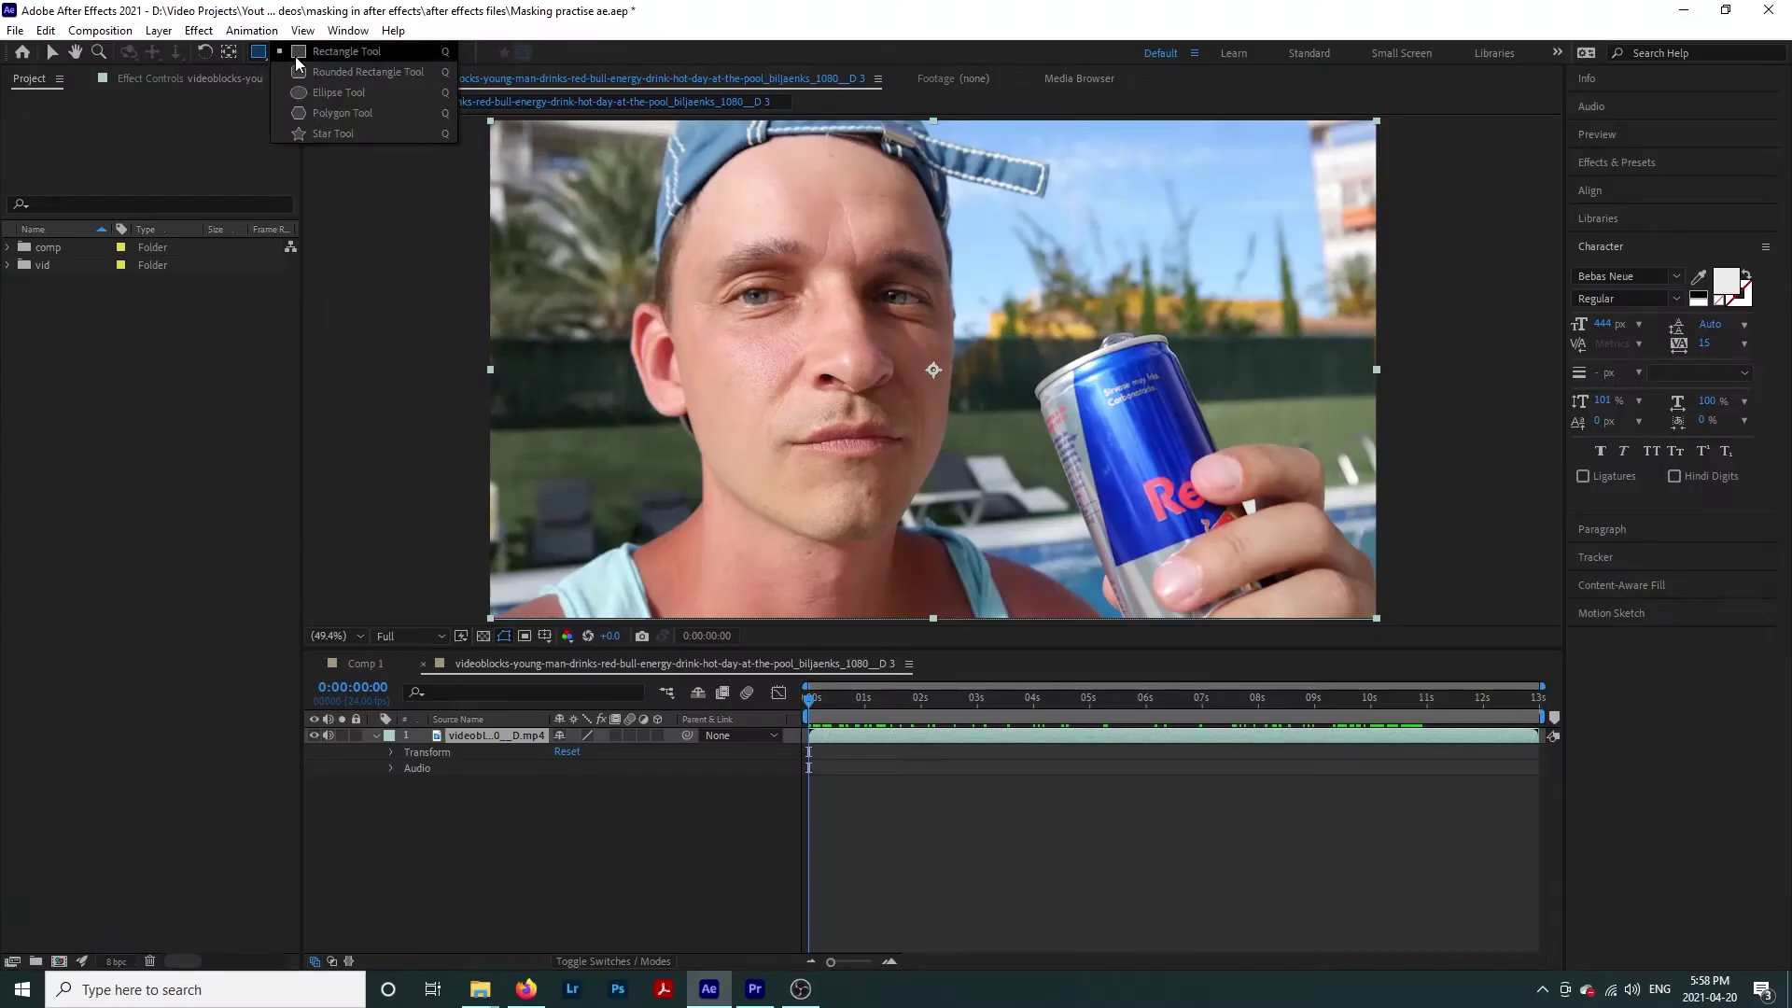
Draw an oval face mask, pull its right side inward, and add path points below the ear.
left_click(322, 92)
left_click_drag(665, 107, 874, 490)
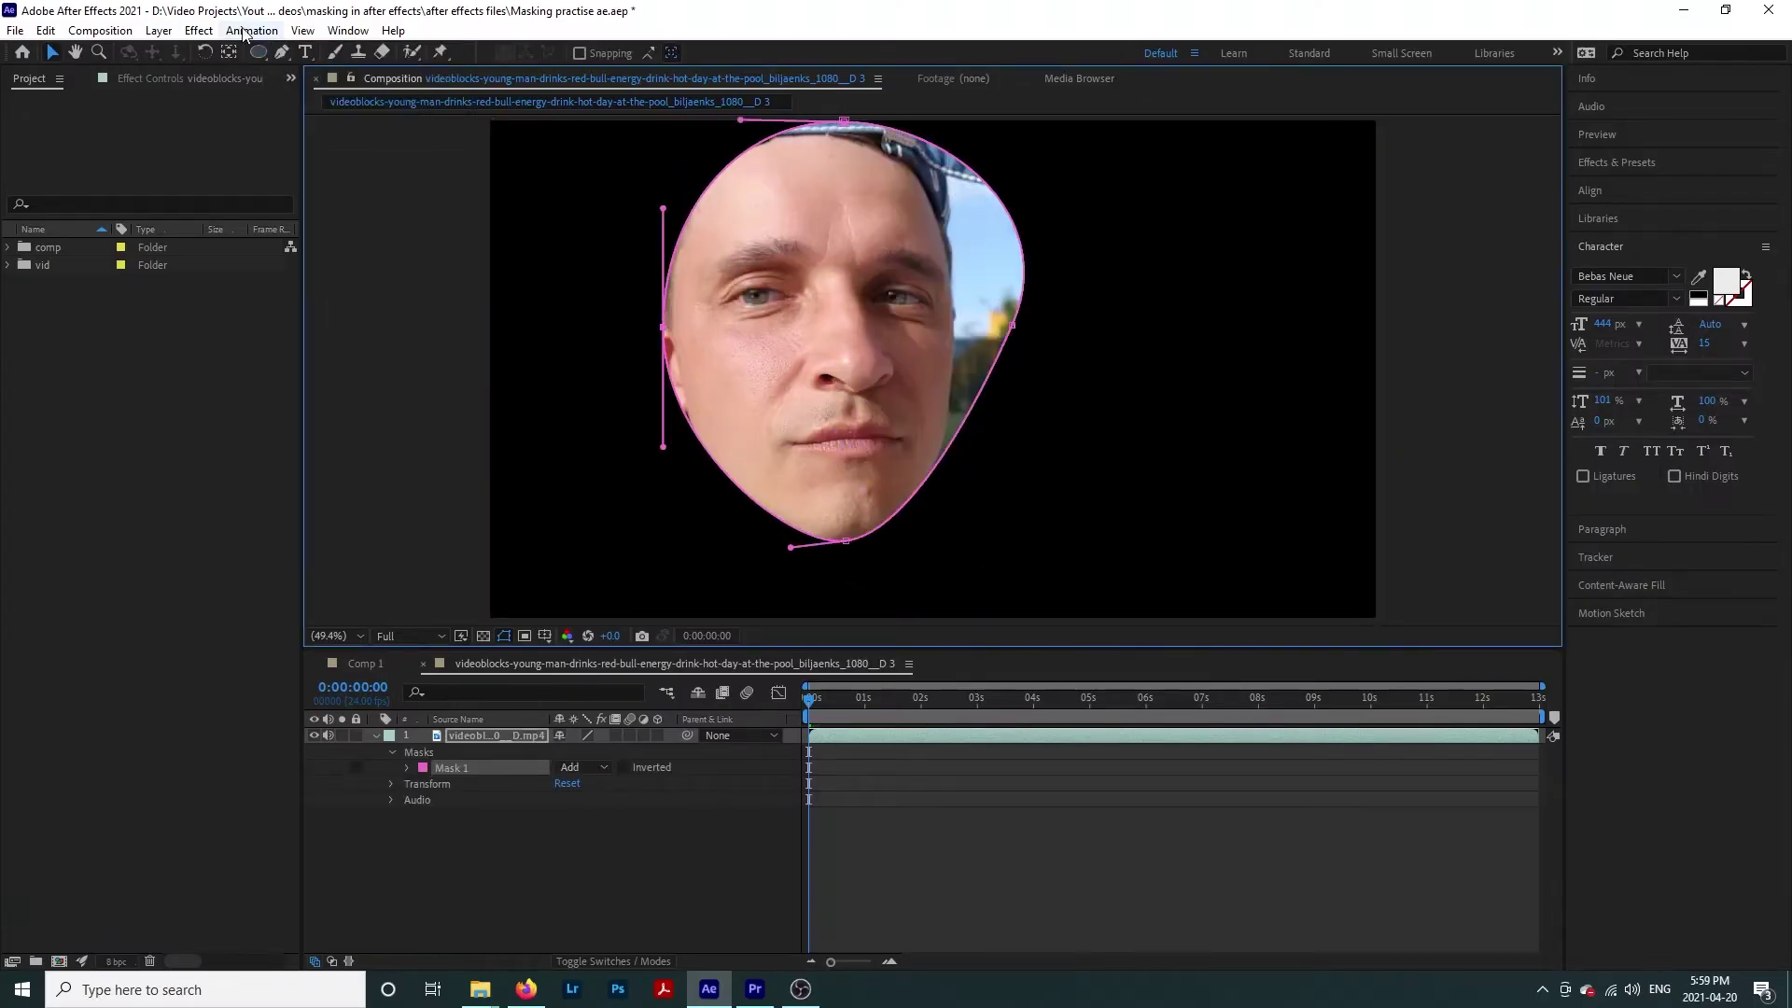
key("g")
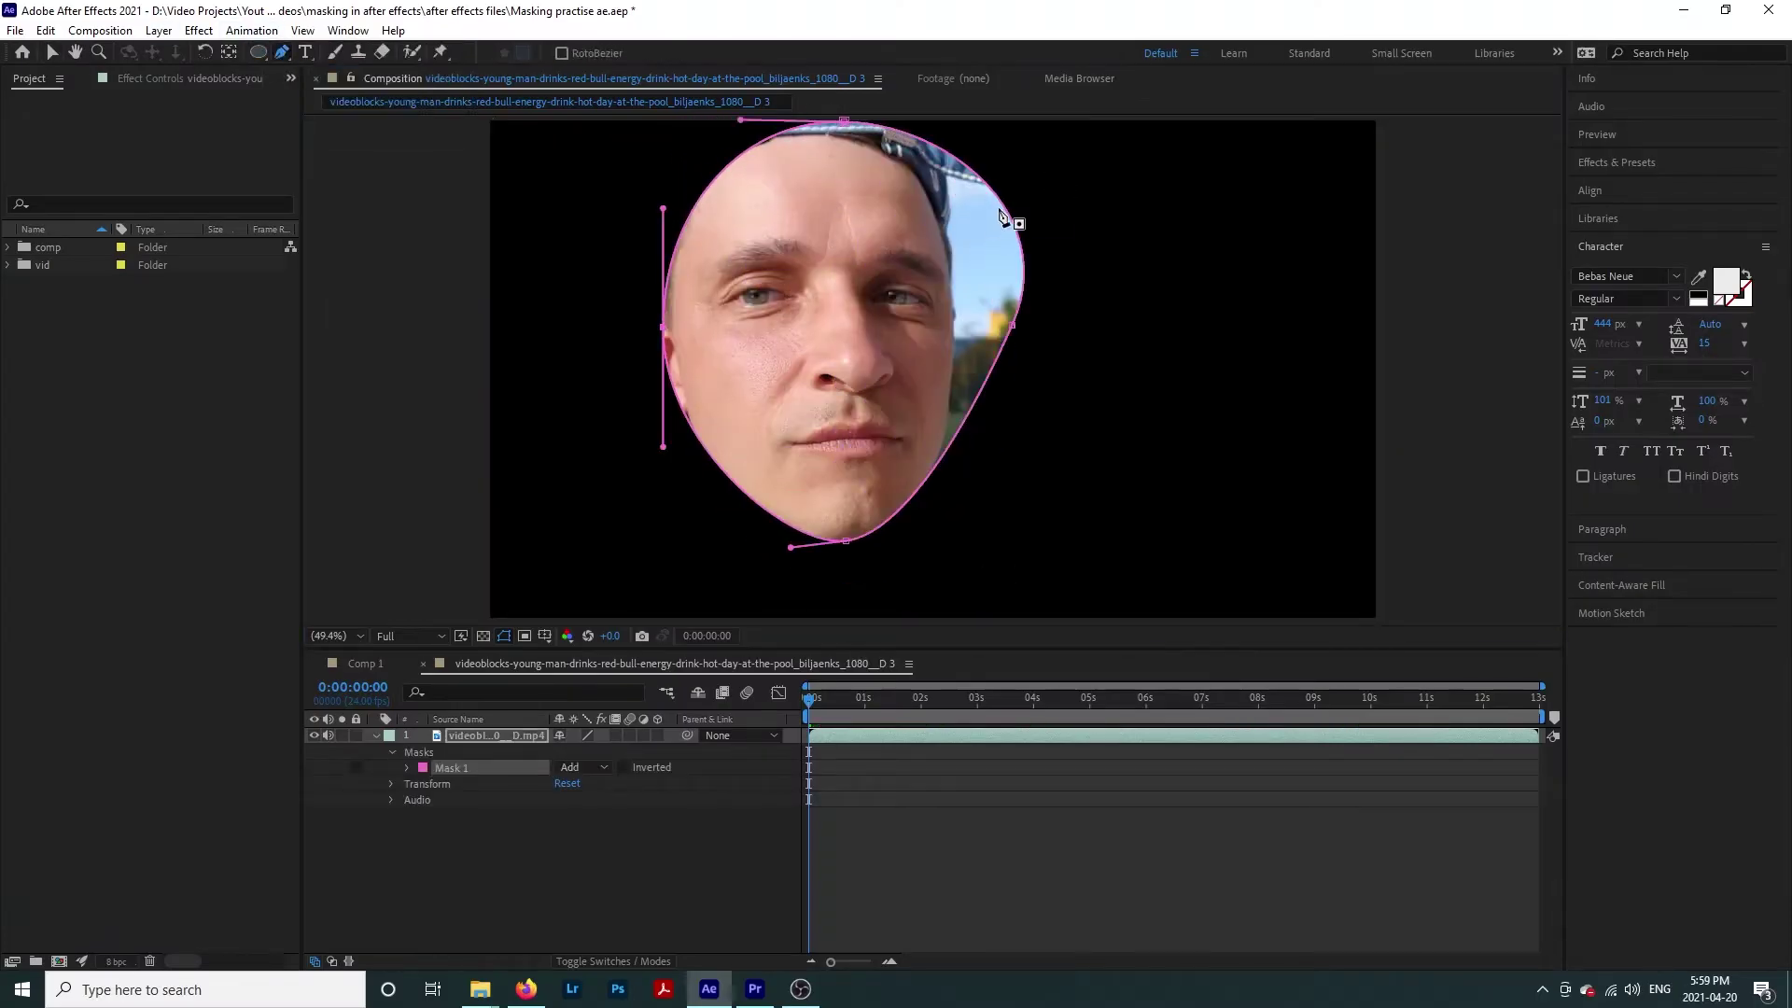
left_click_drag(1019, 216, 938, 215)
left_click_drag(1013, 325, 958, 387)
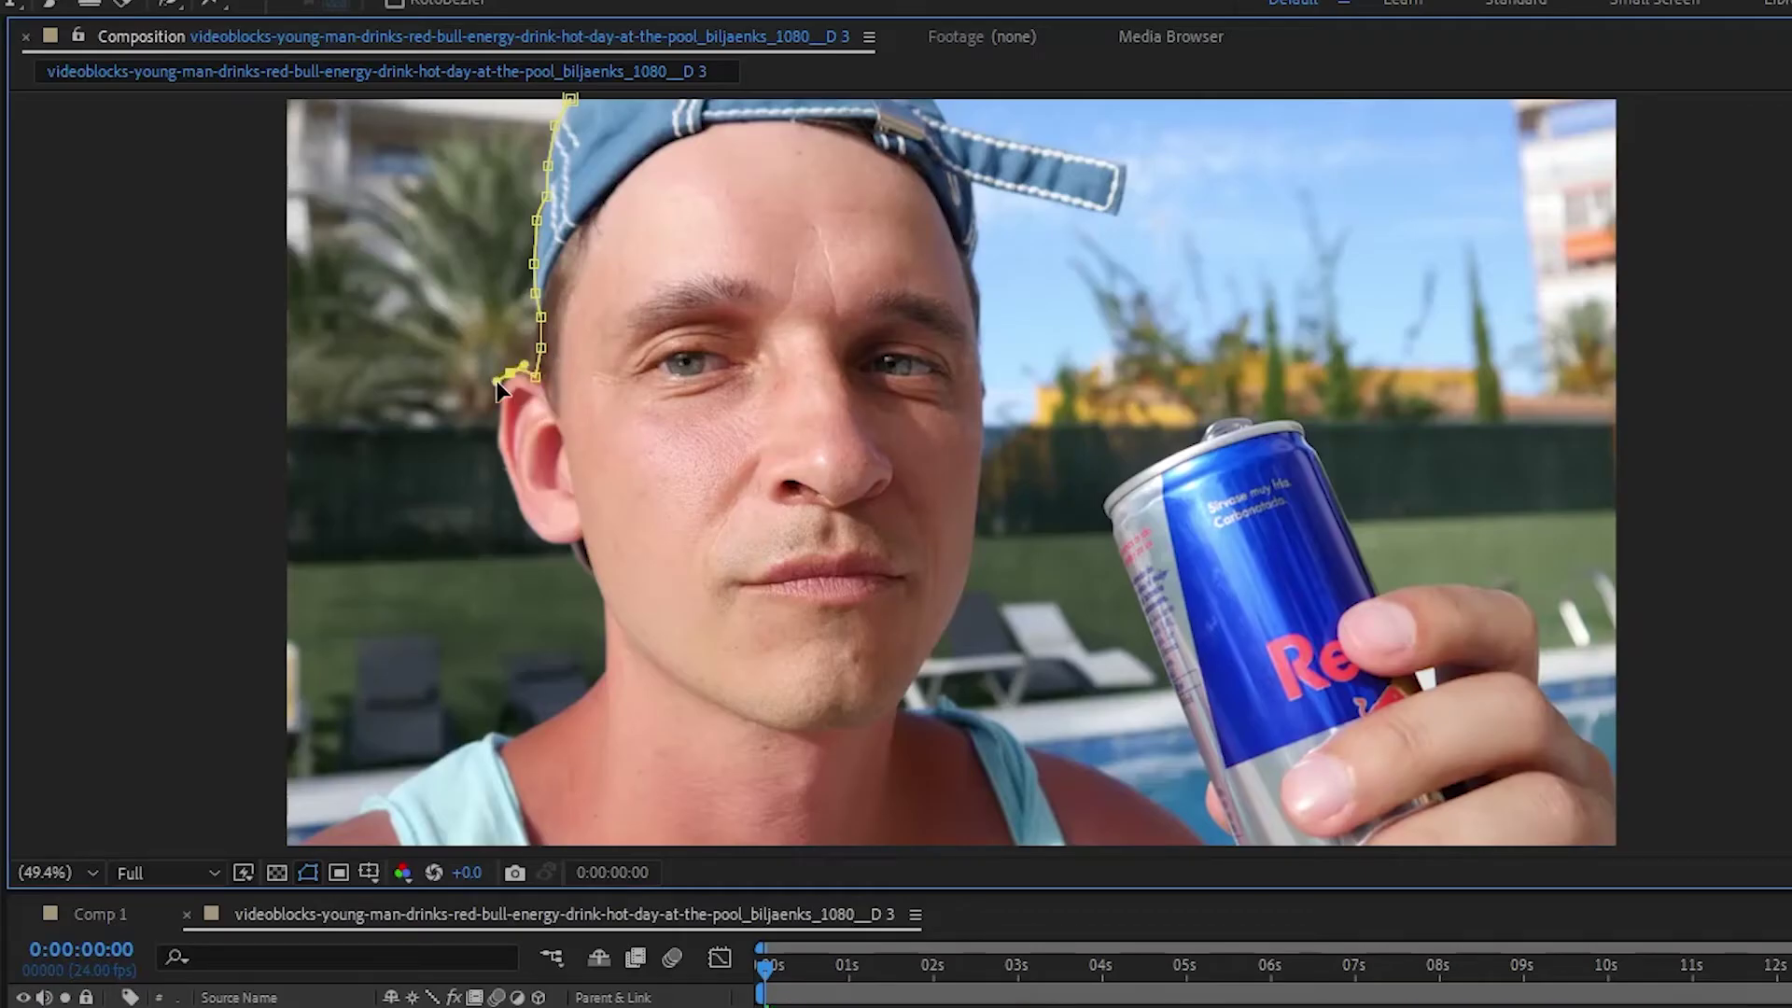
left_click(503, 433)
left_click(508, 472)
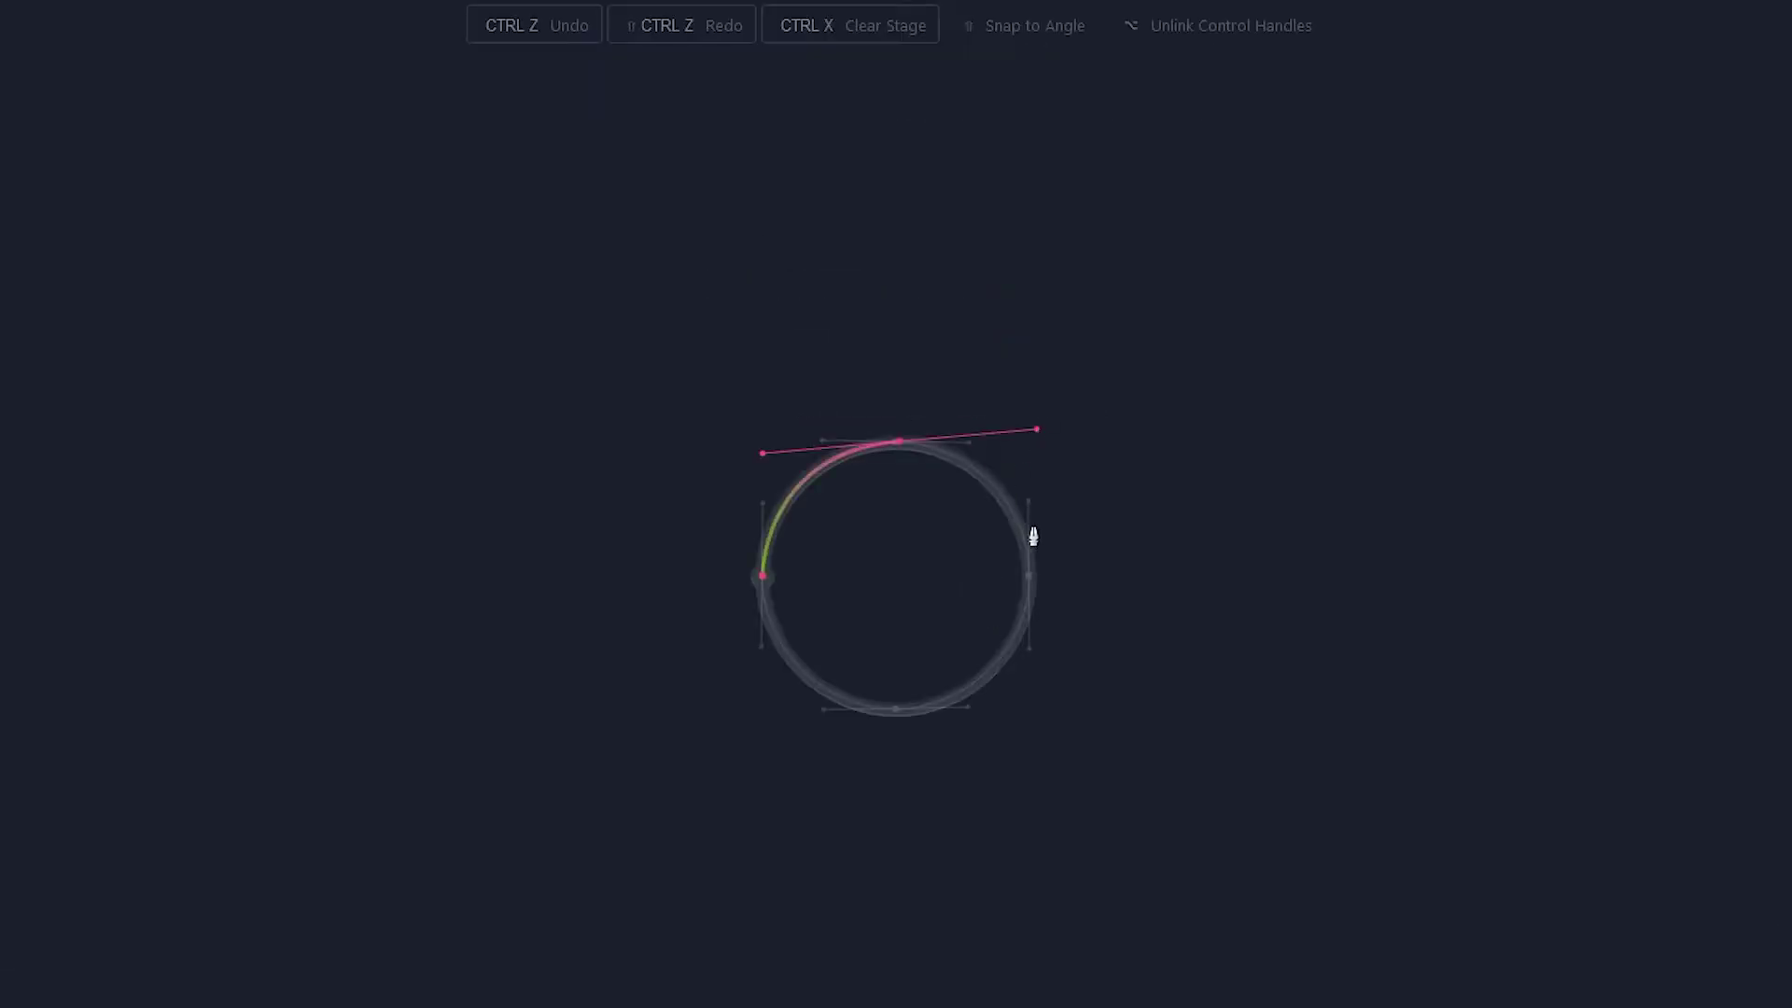
Place the next Bézier node on the circle's right edge.
left_click(1028, 579)
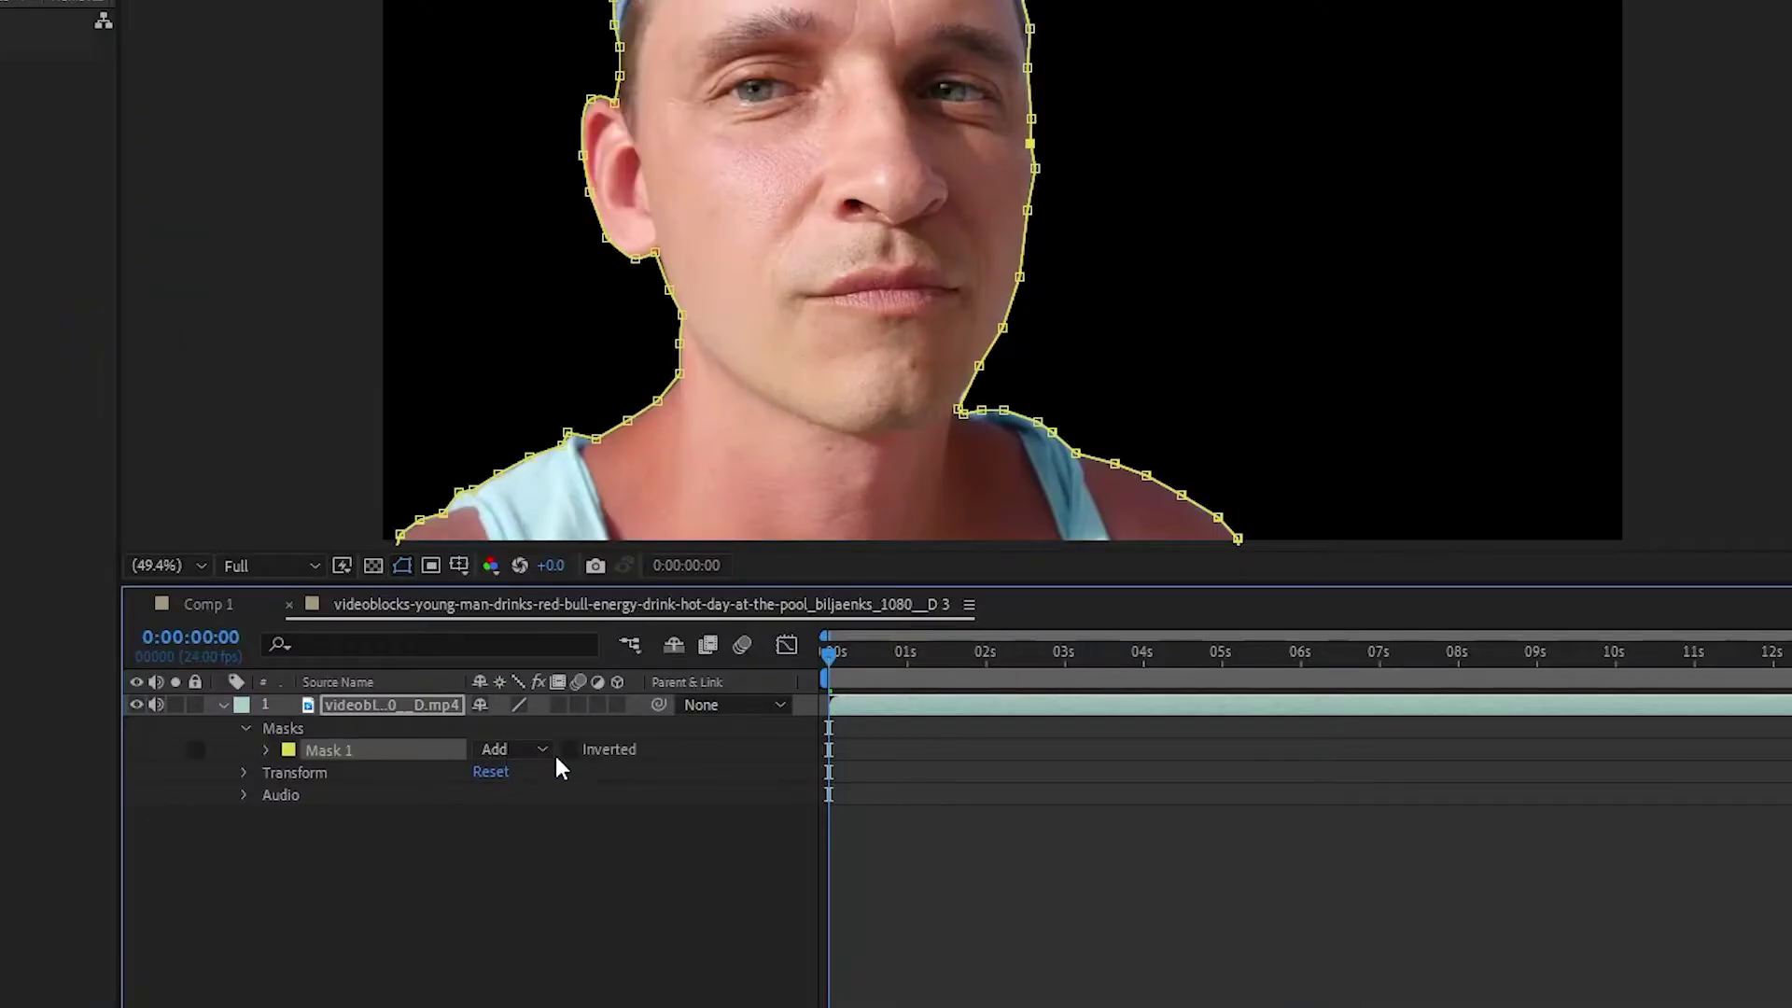
left_click(509, 750)
left_click(536, 778)
left_click(505, 749)
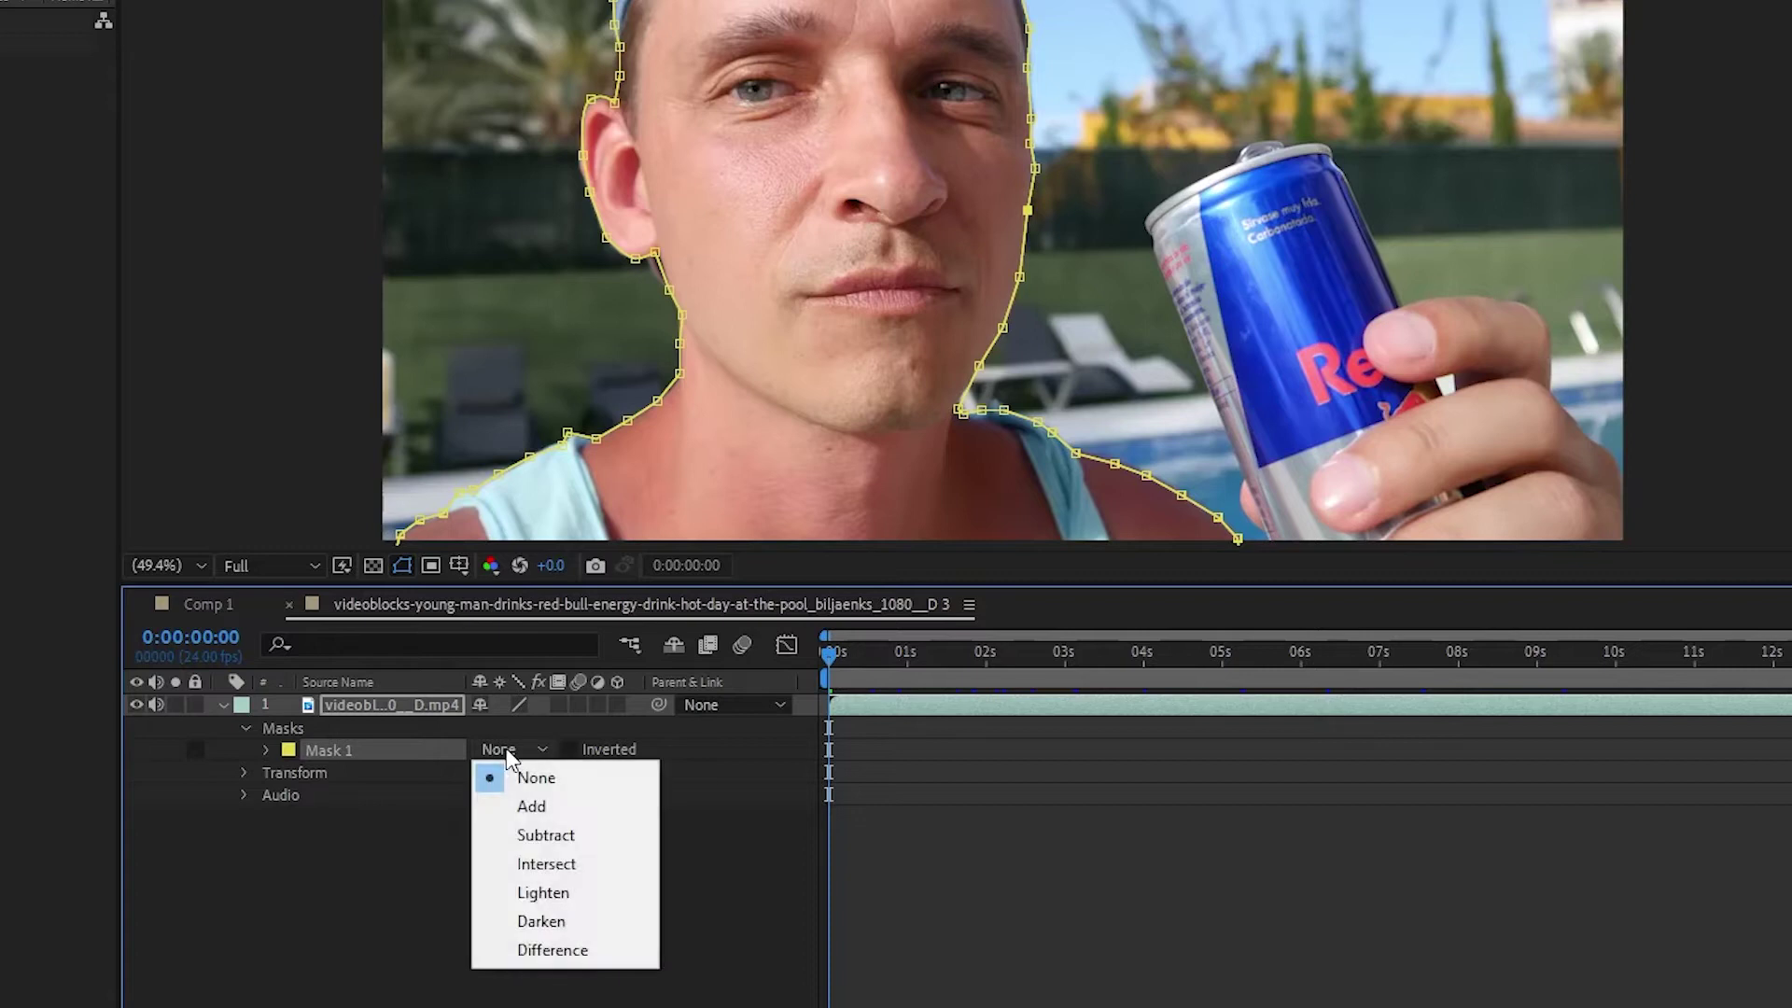
left_click(549, 777)
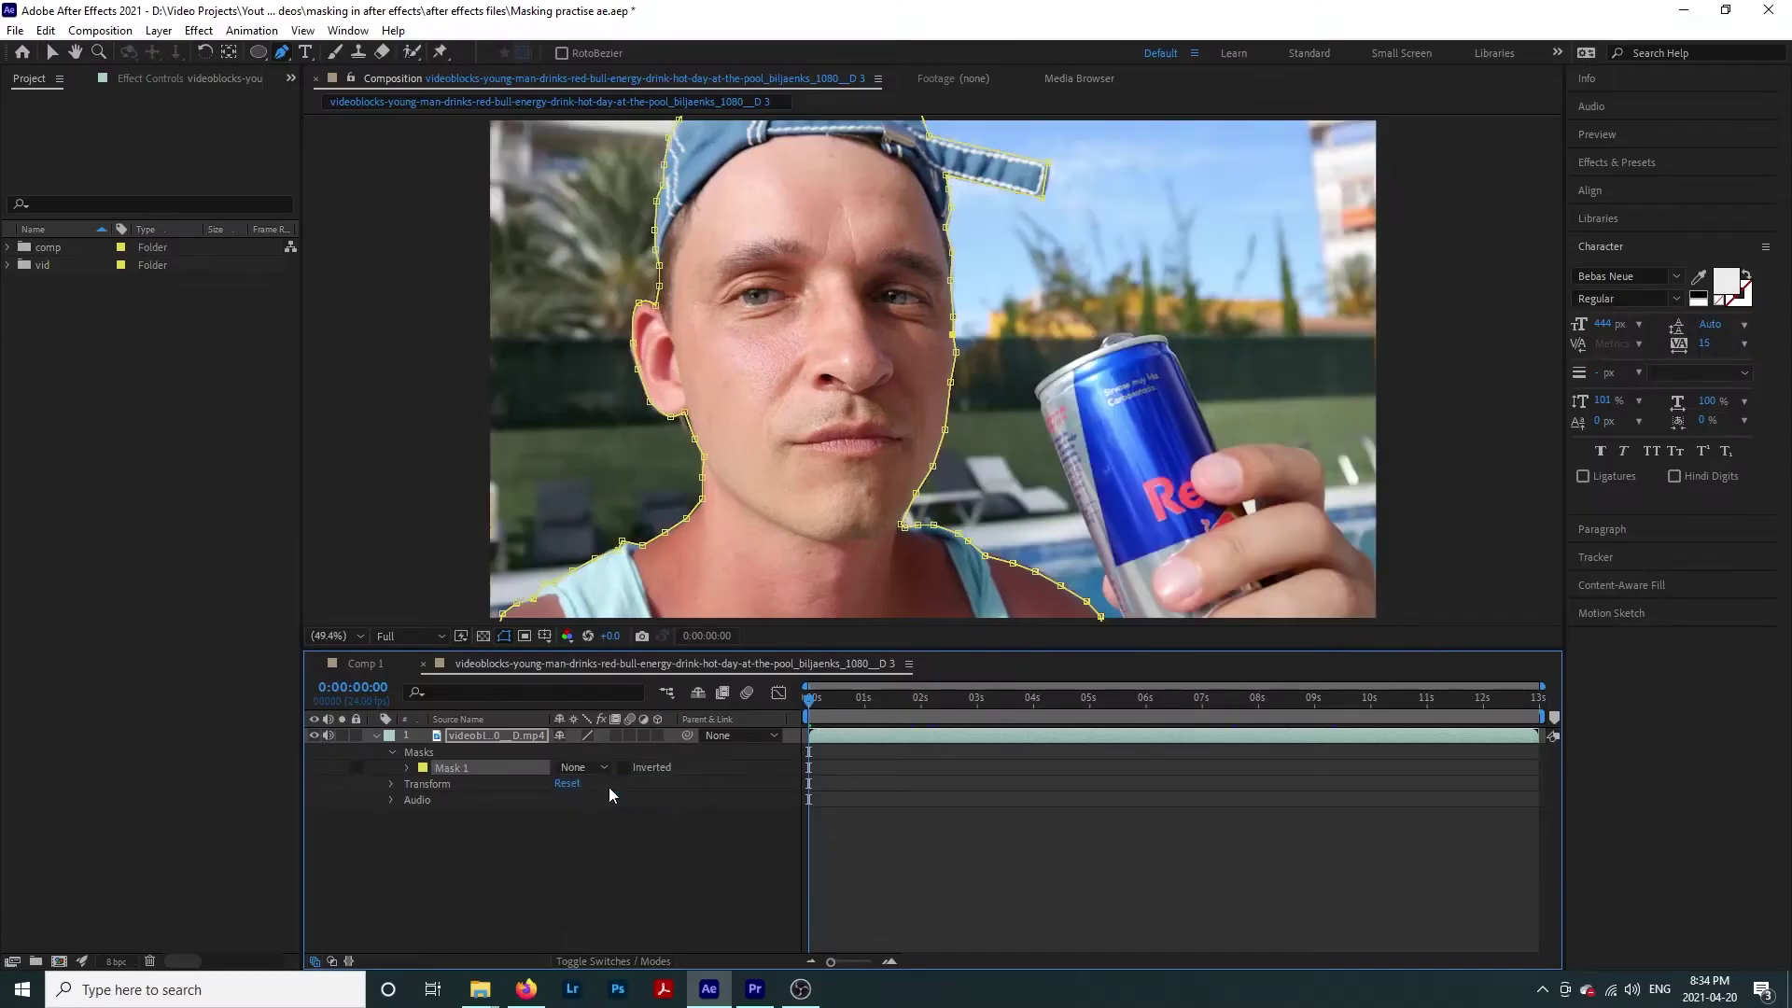
left_click(959, 384)
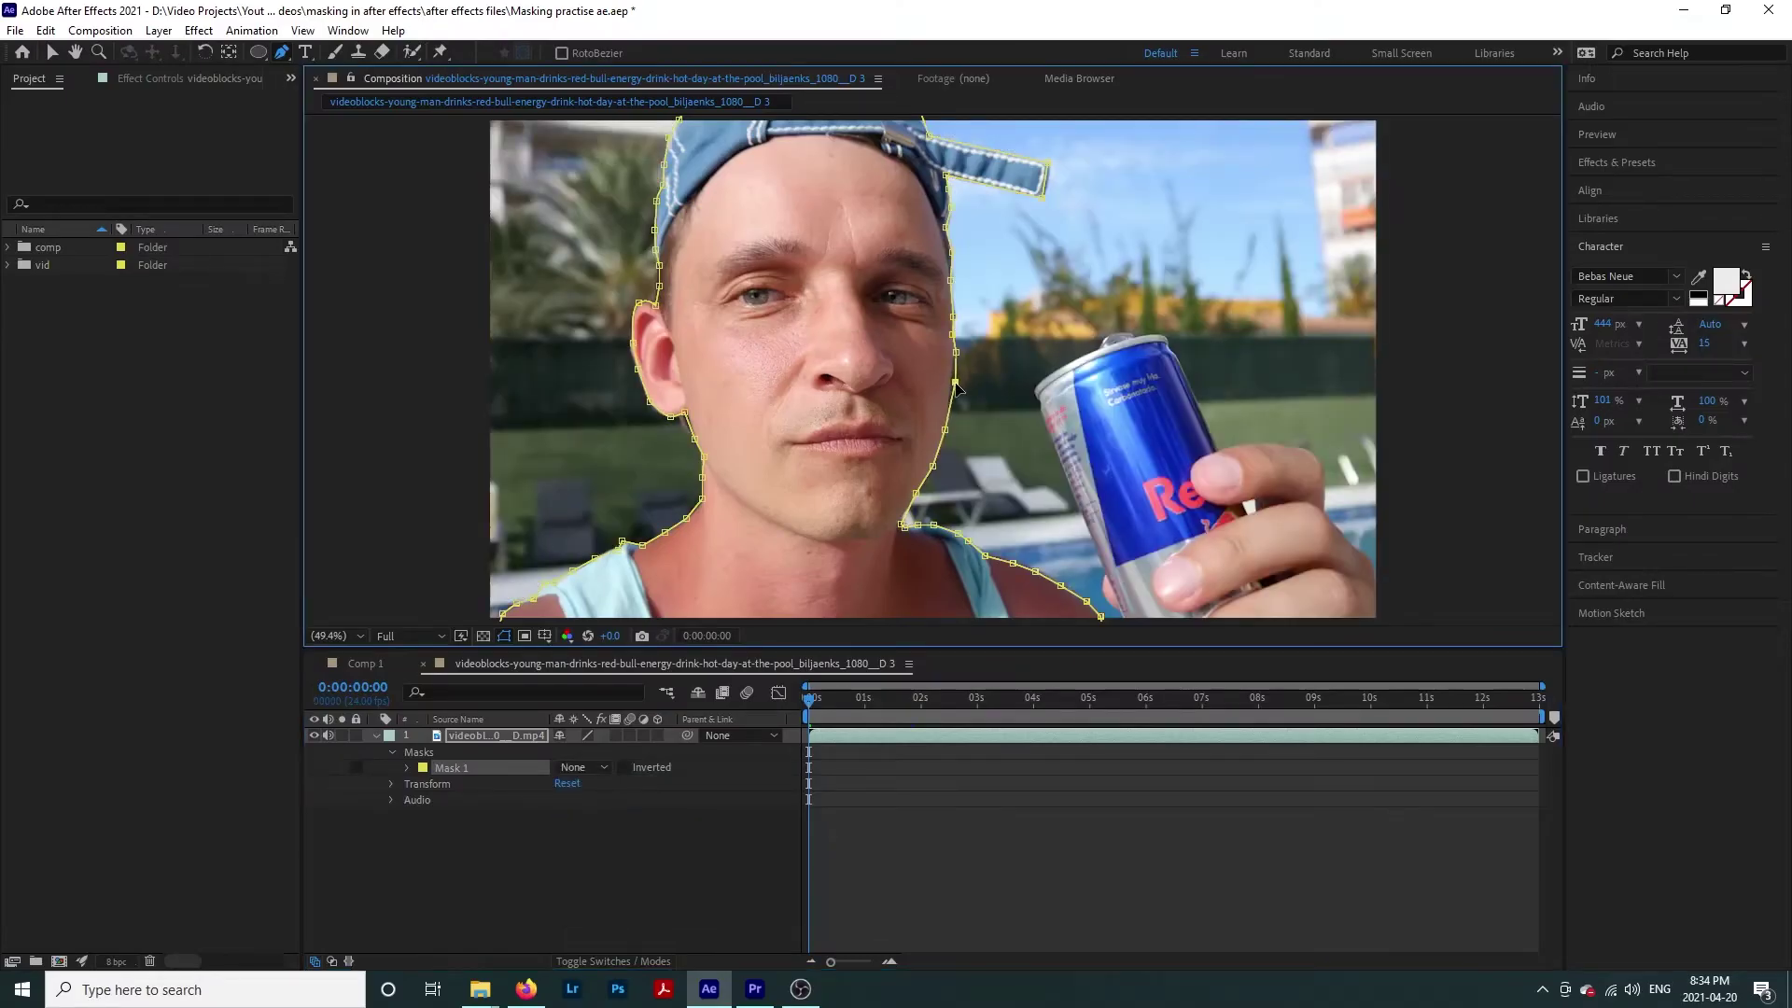
left_click(583, 768)
left_click(574, 784)
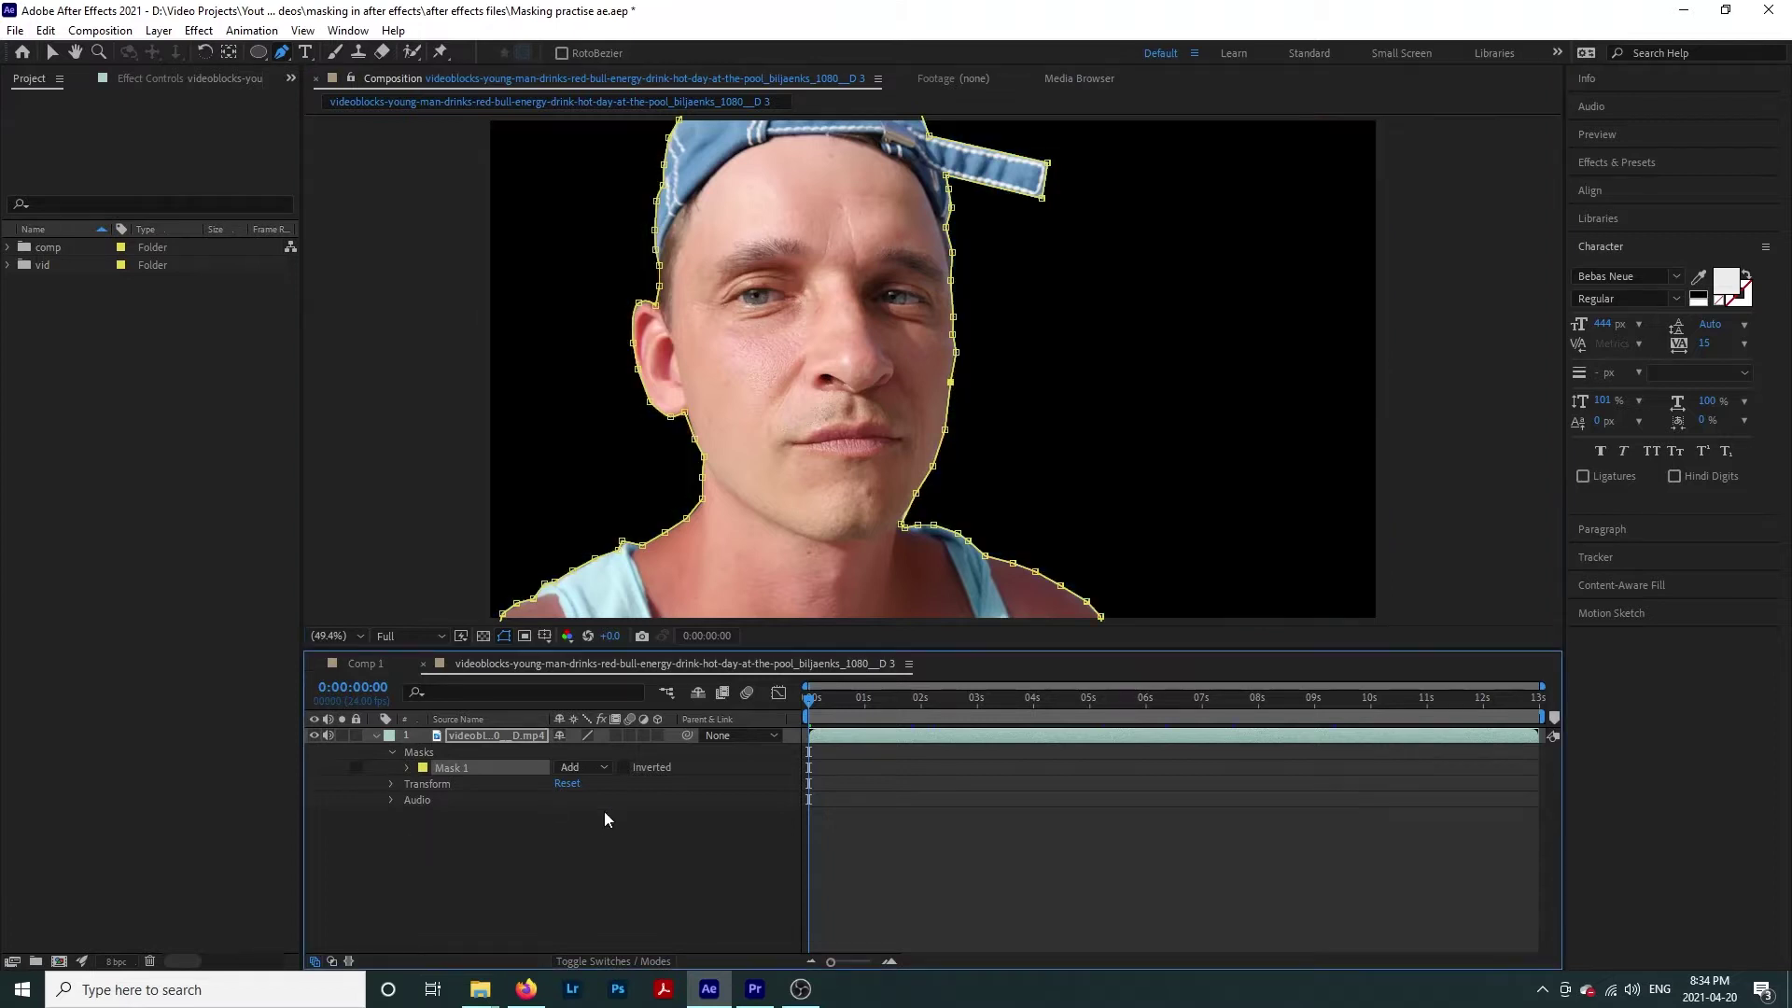
left_click(592, 769)
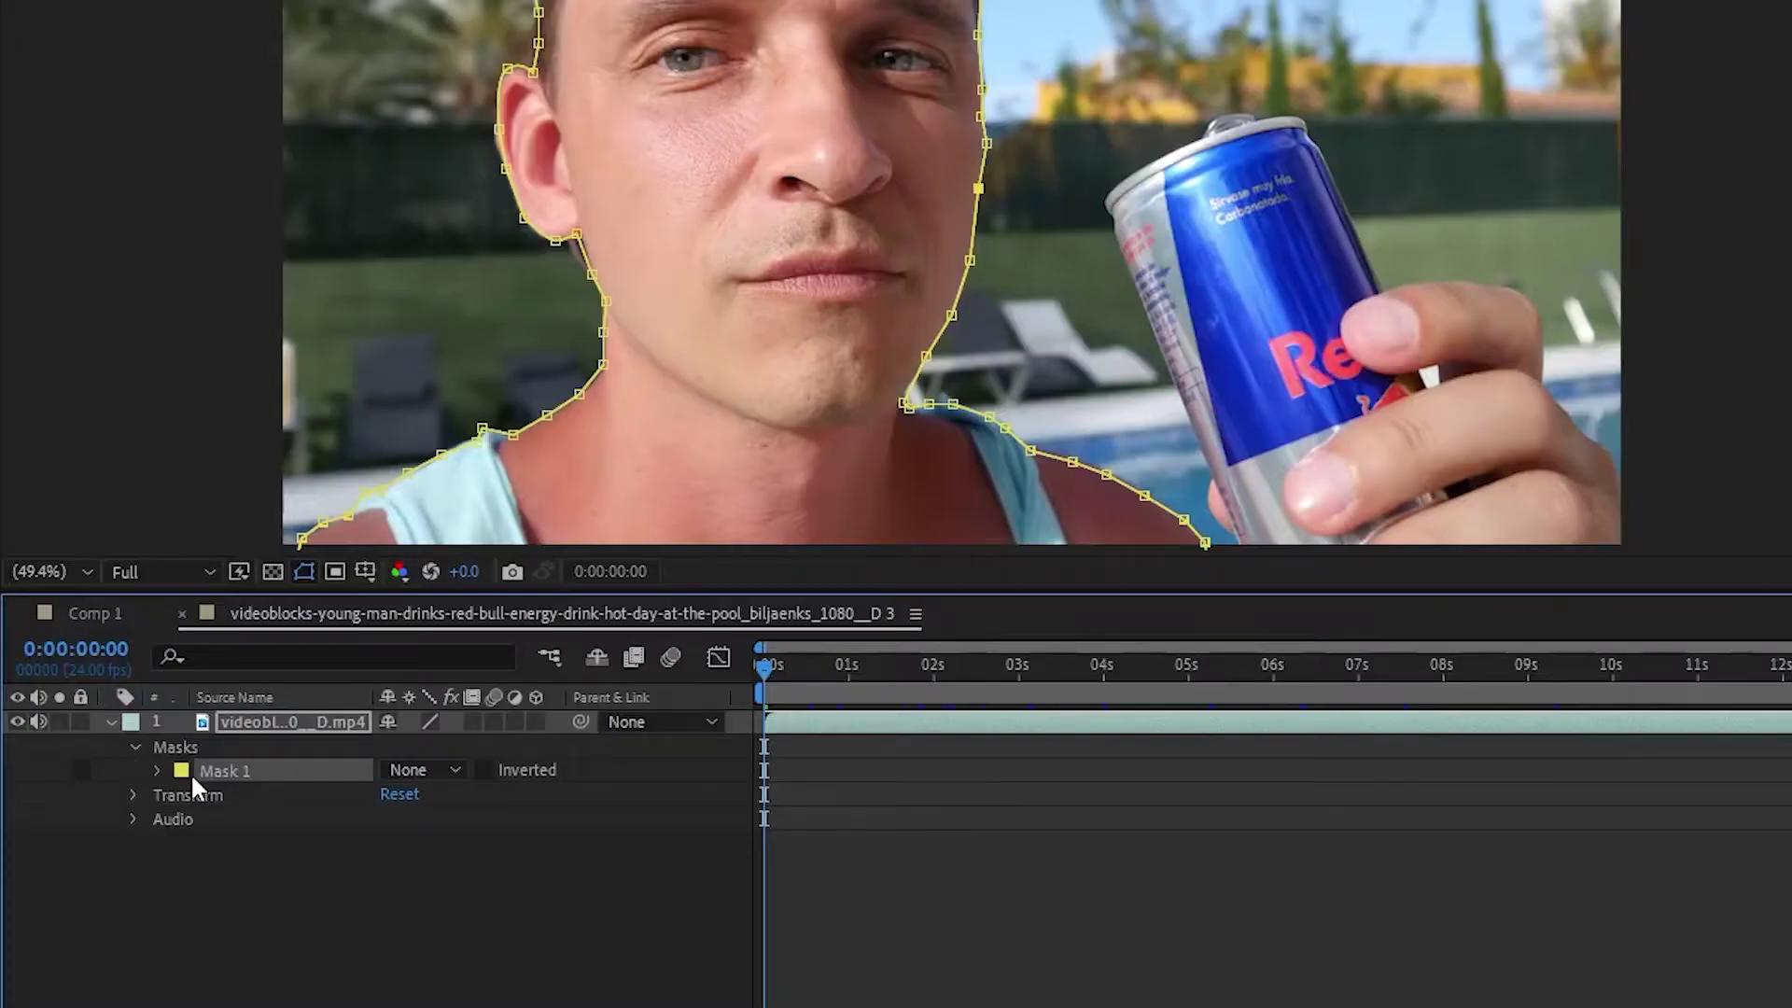
Apply Track Mask to Mask 1 and bring up the Tracker panel.
right_click(230, 777)
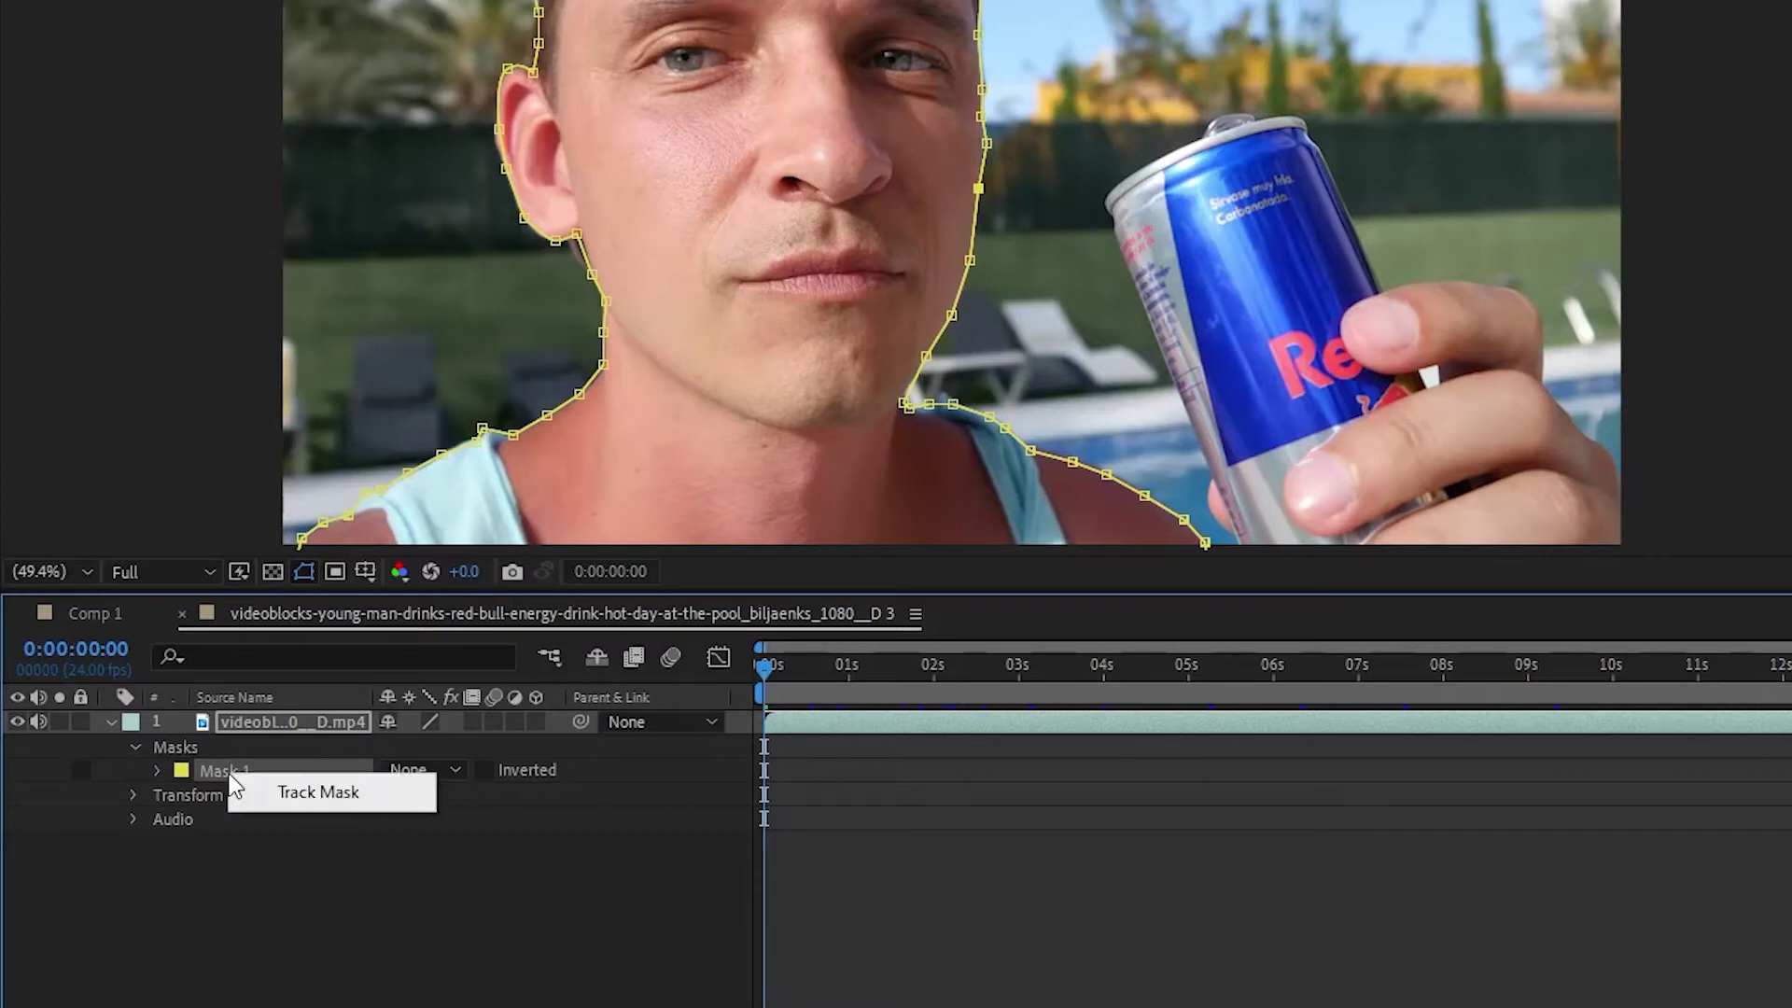
left_click(288, 793)
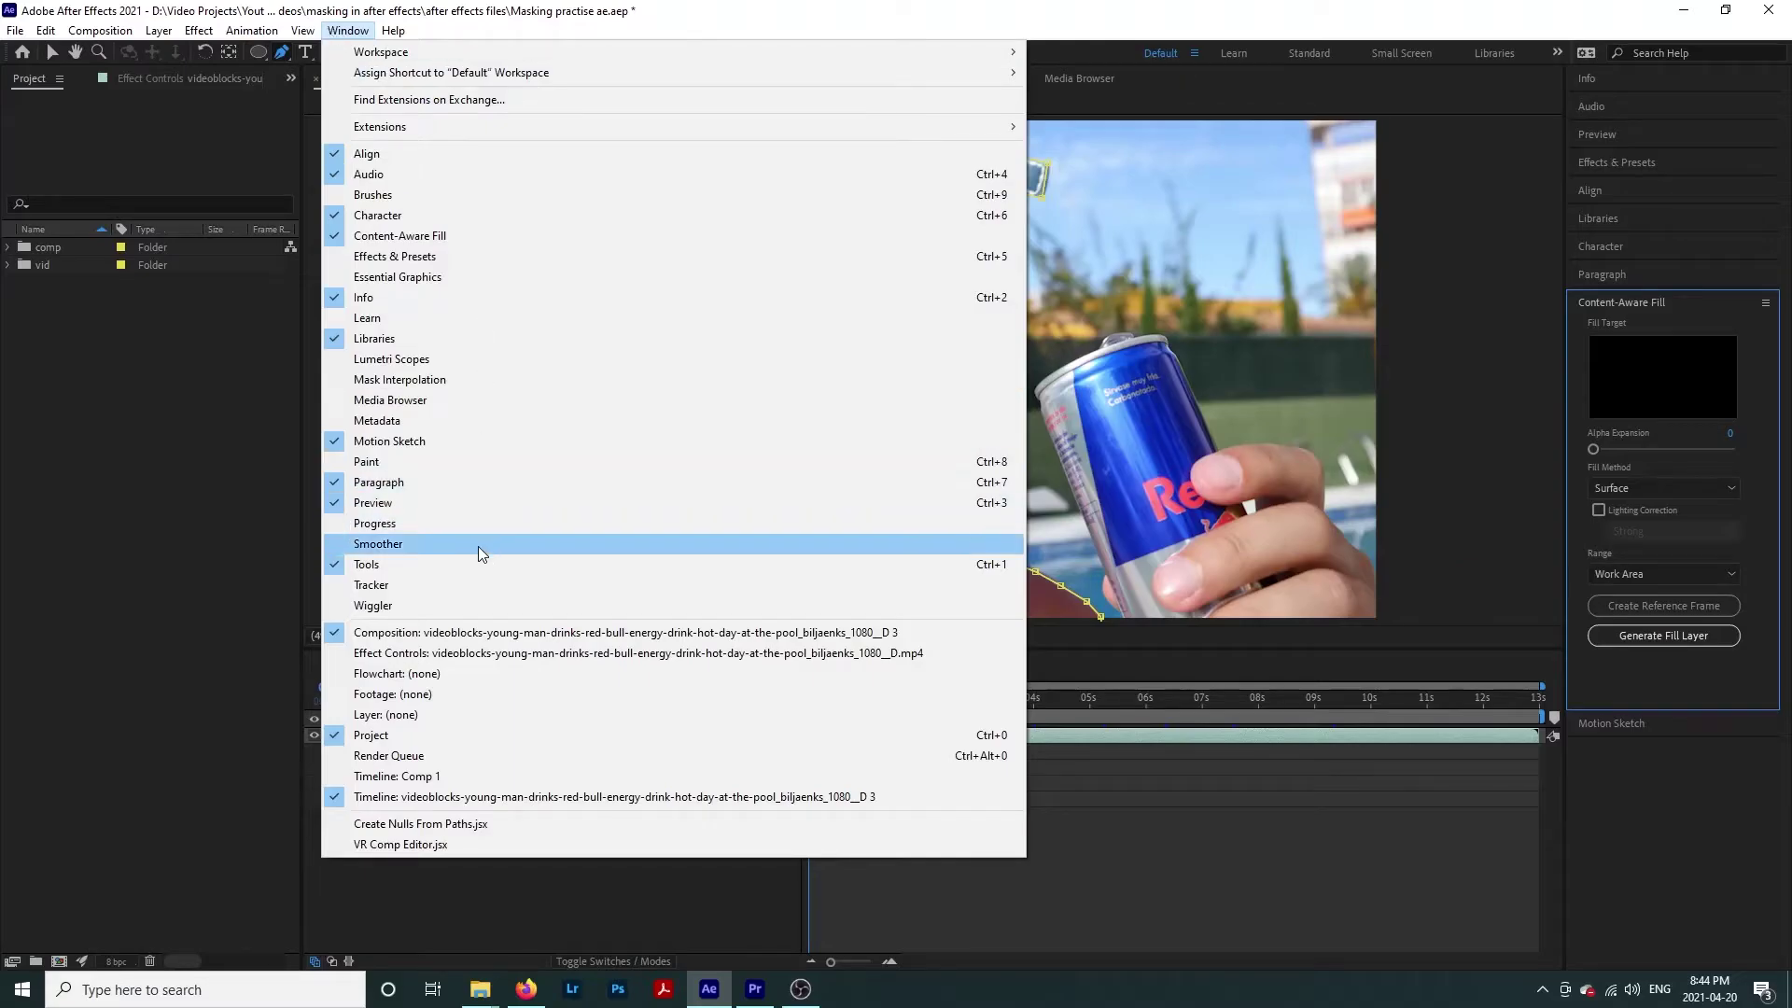
left_click(478, 585)
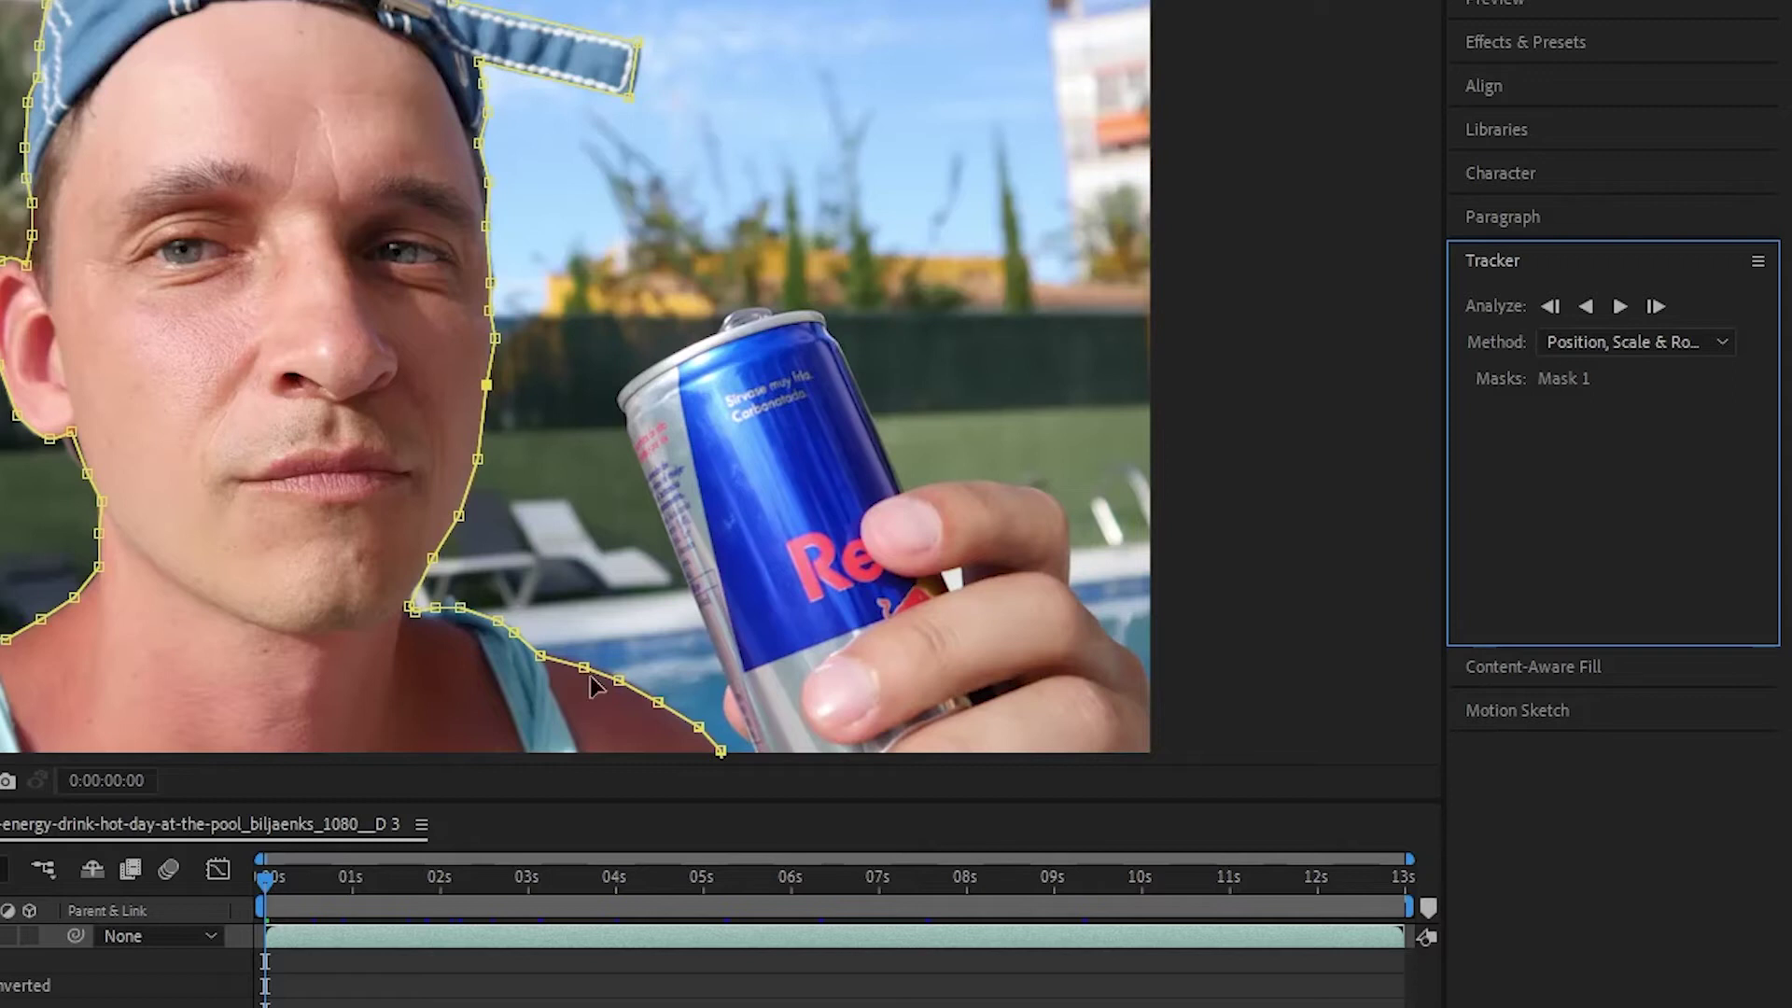
Choose a tracking method for Mask 1 and track it forward to 0:00:02:02.
left_click(1697, 344)
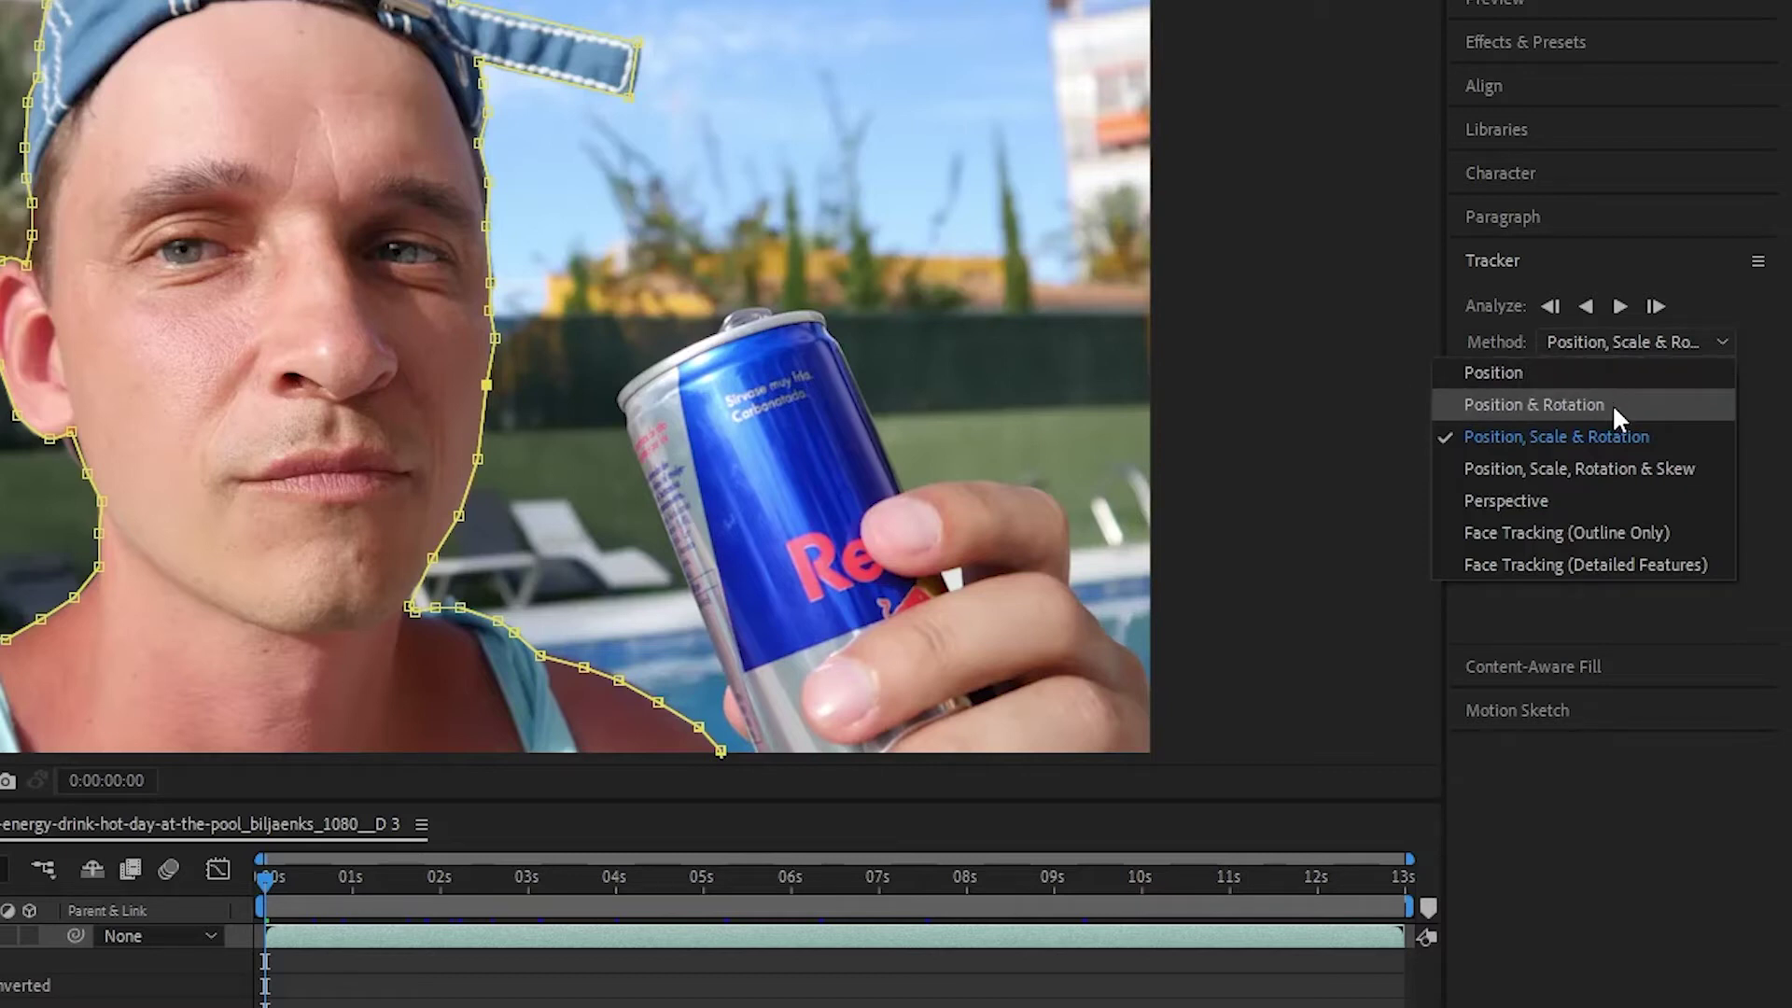
left_click(1599, 468)
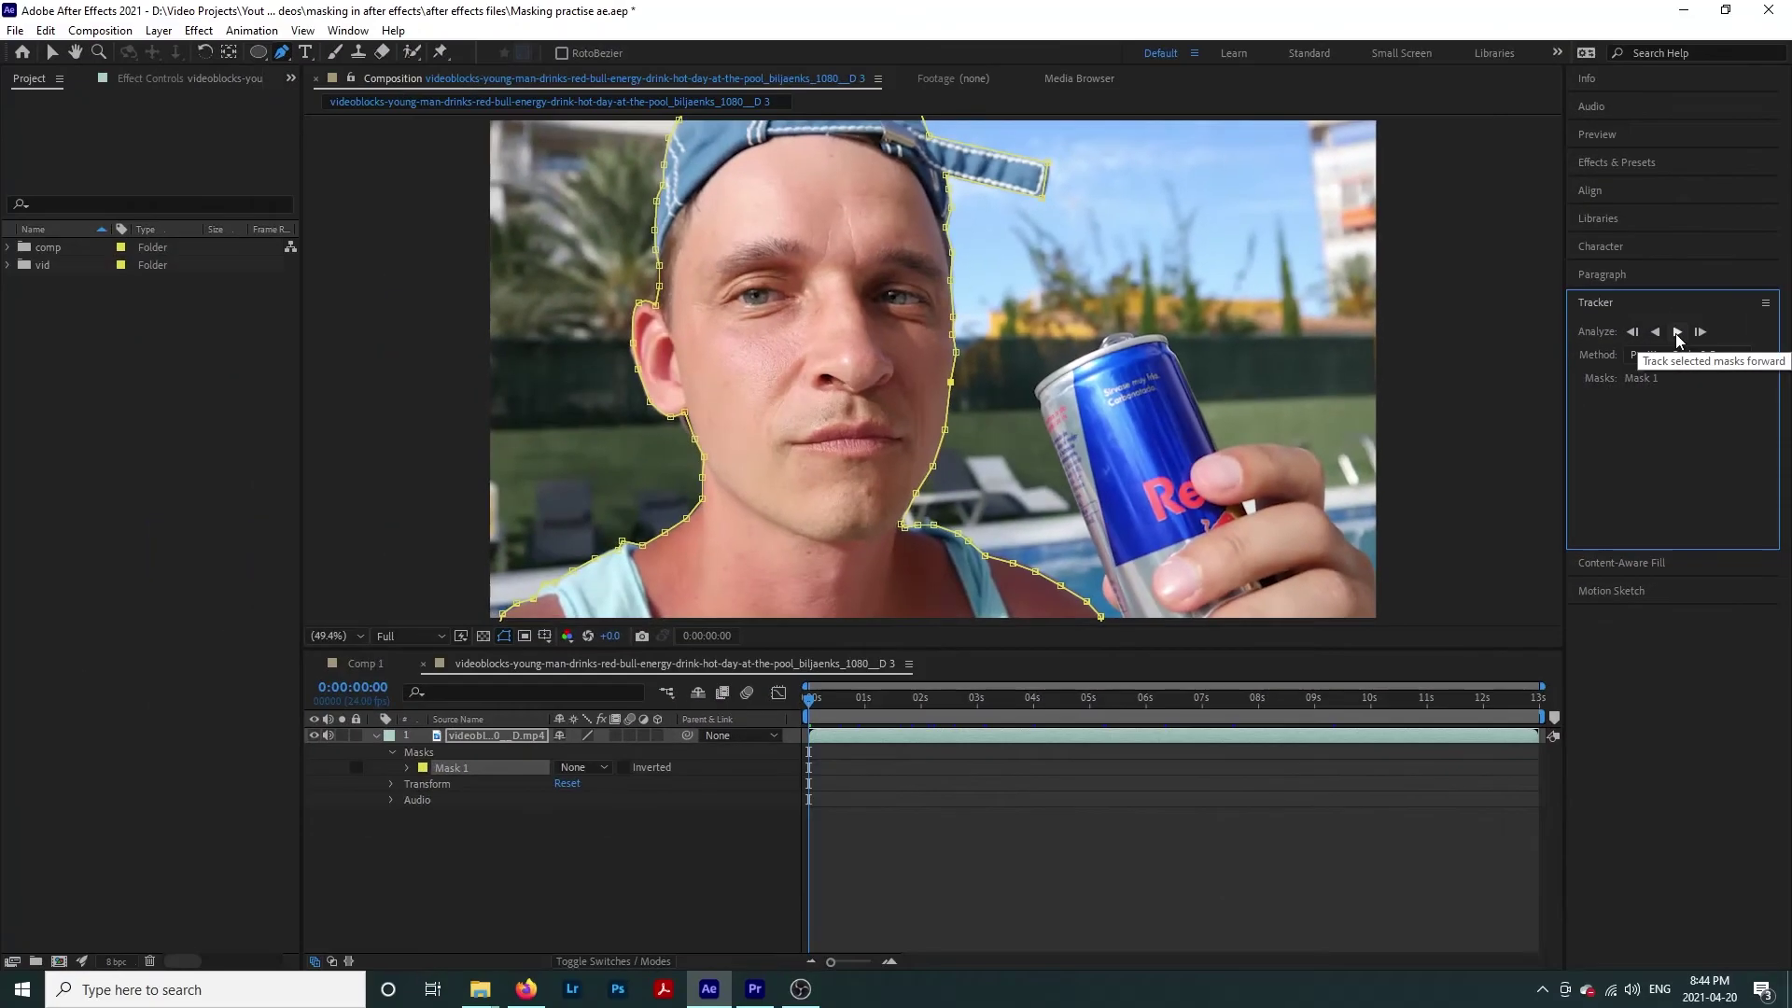
left_click(1676, 333)
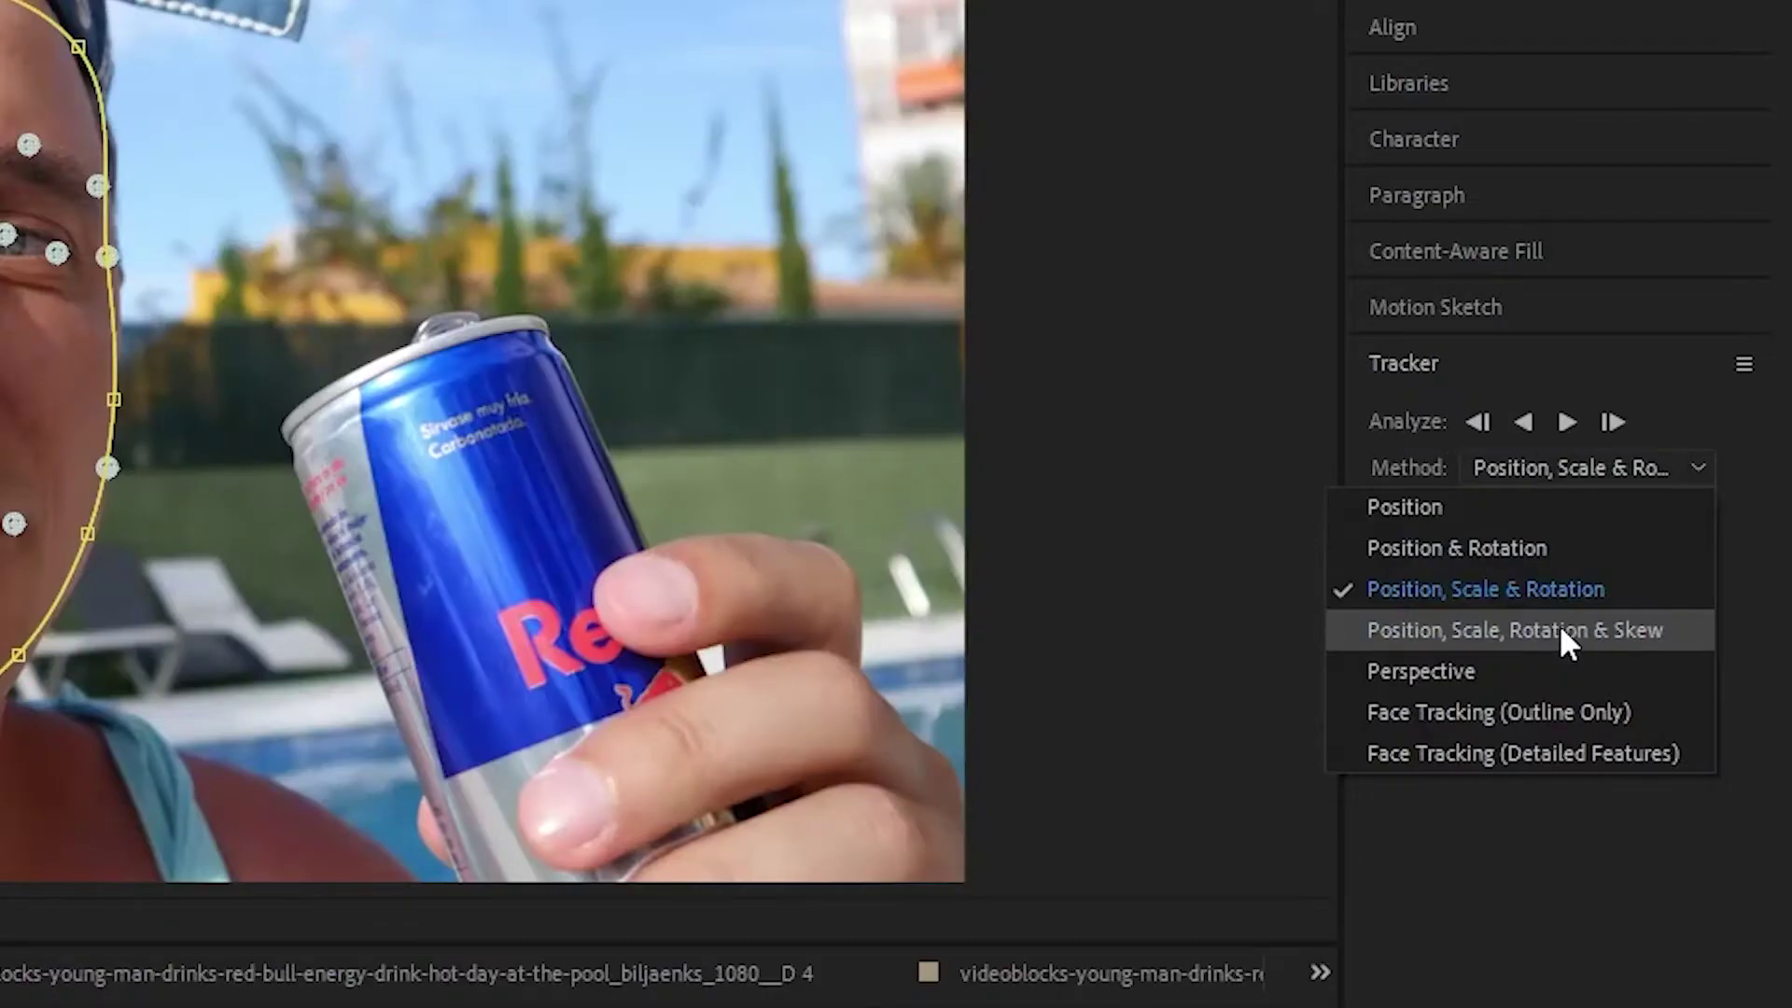
Switch the tracker method to Face Tracking (Detailed Features) and check the mask at 0:00:04:01.
left_click(1540, 751)
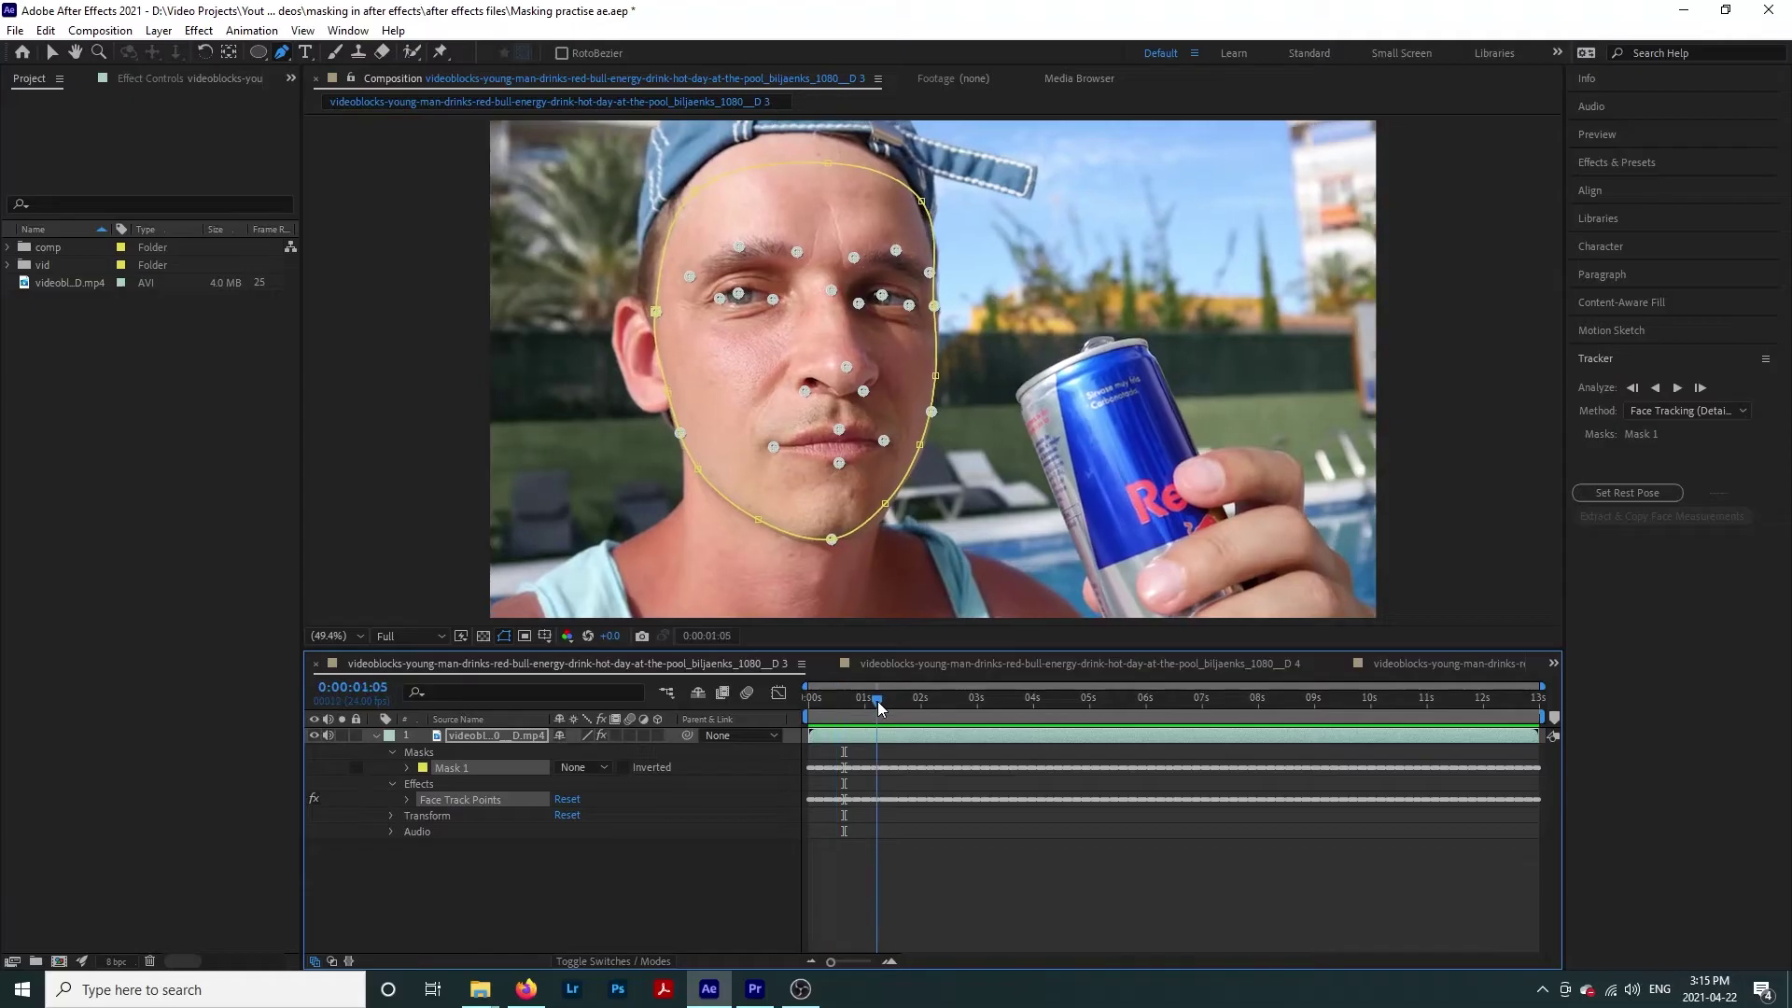
left_click_drag(878, 702, 1335, 709)
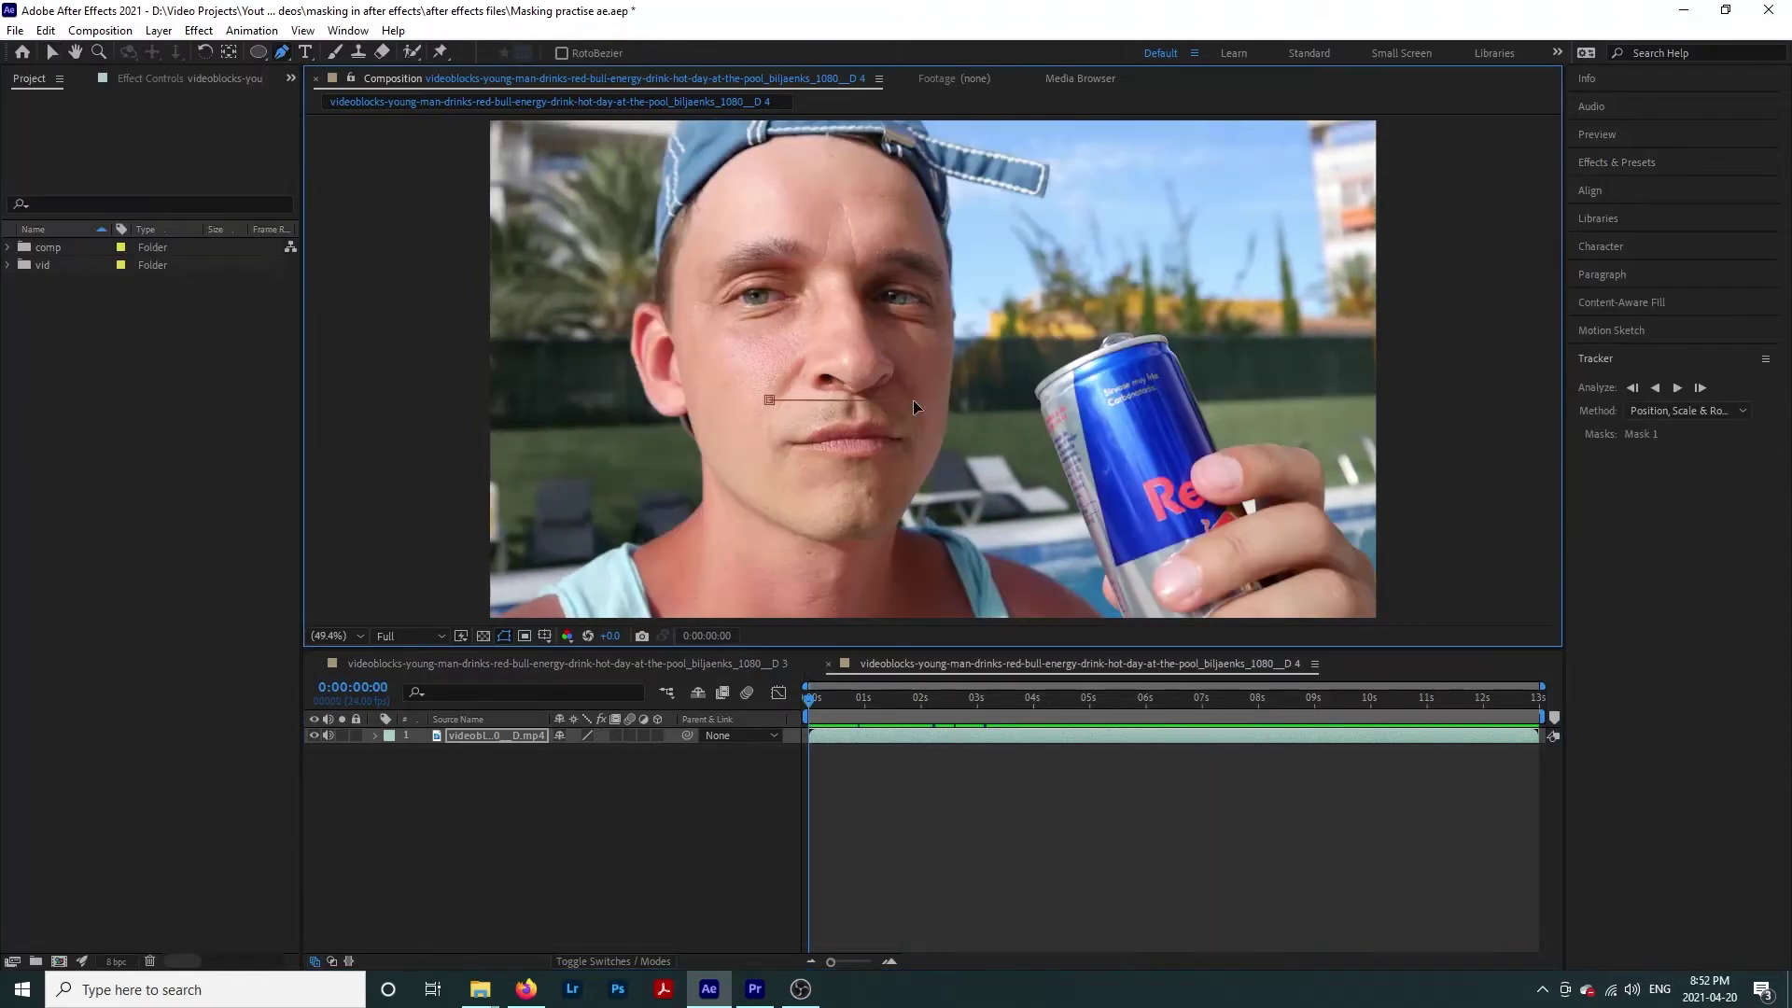
Close the Pen mask around the lips and scrub to 0:00:03:18 to check it.
left_click(770, 401)
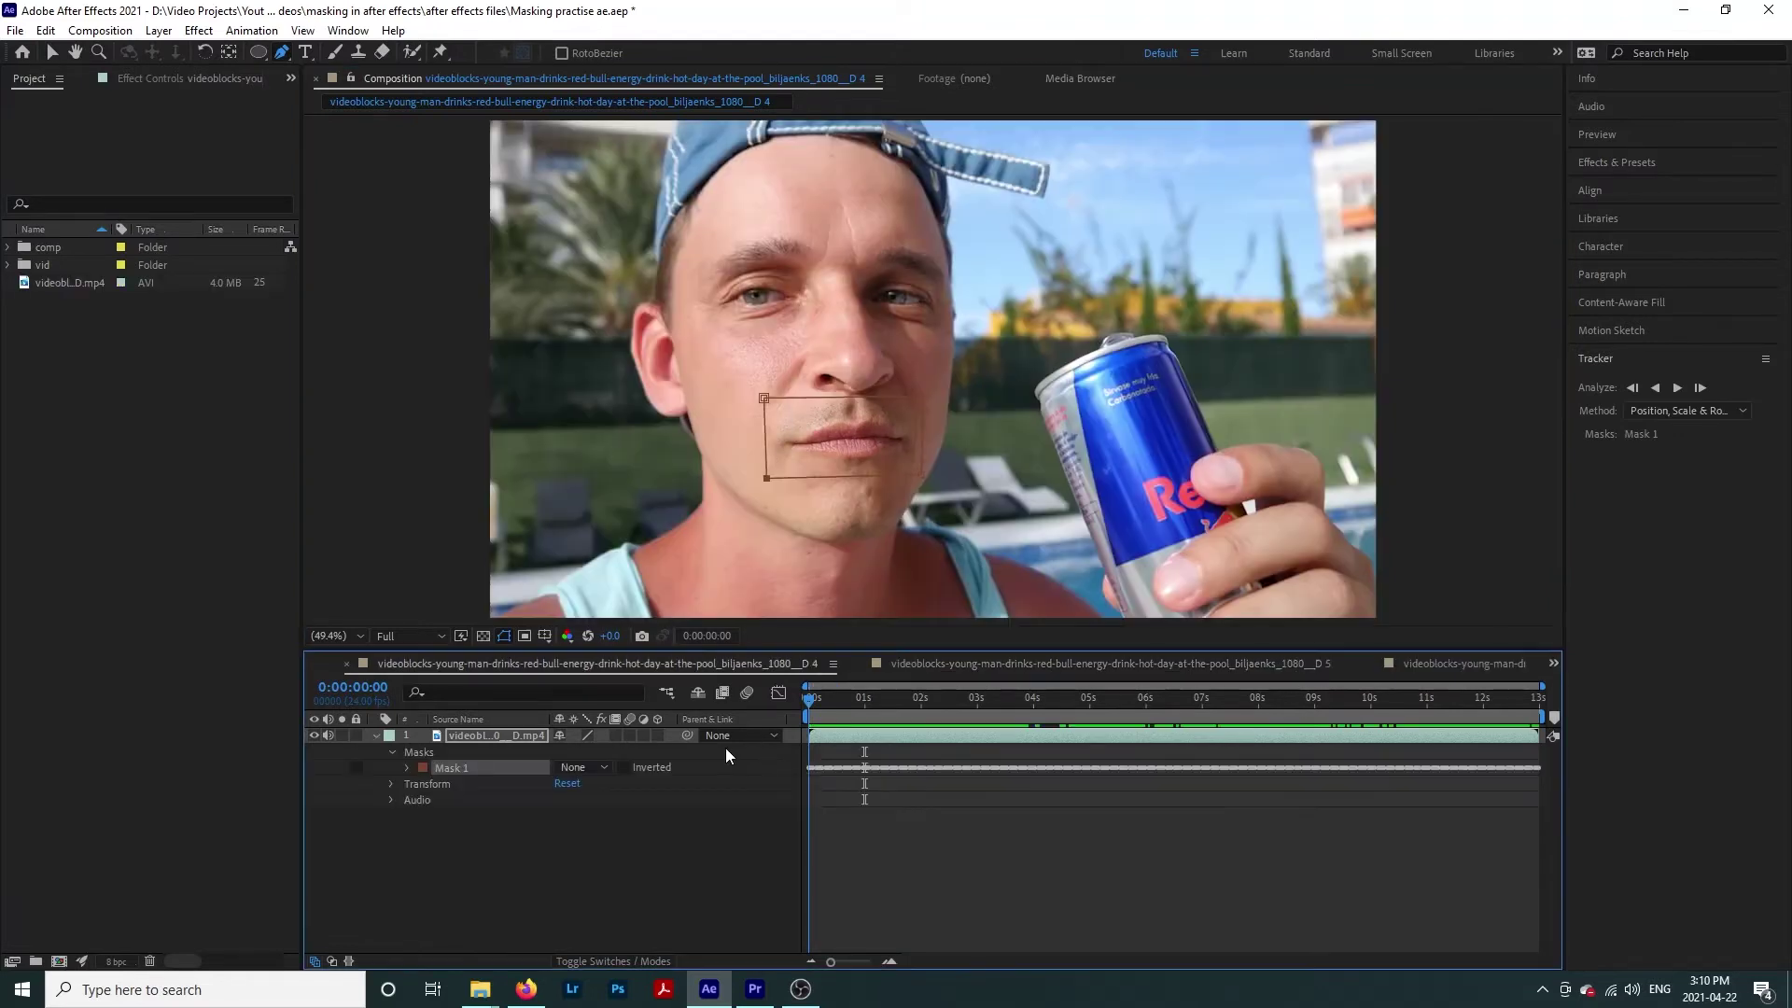
left_click_drag(809, 738, 1513, 808)
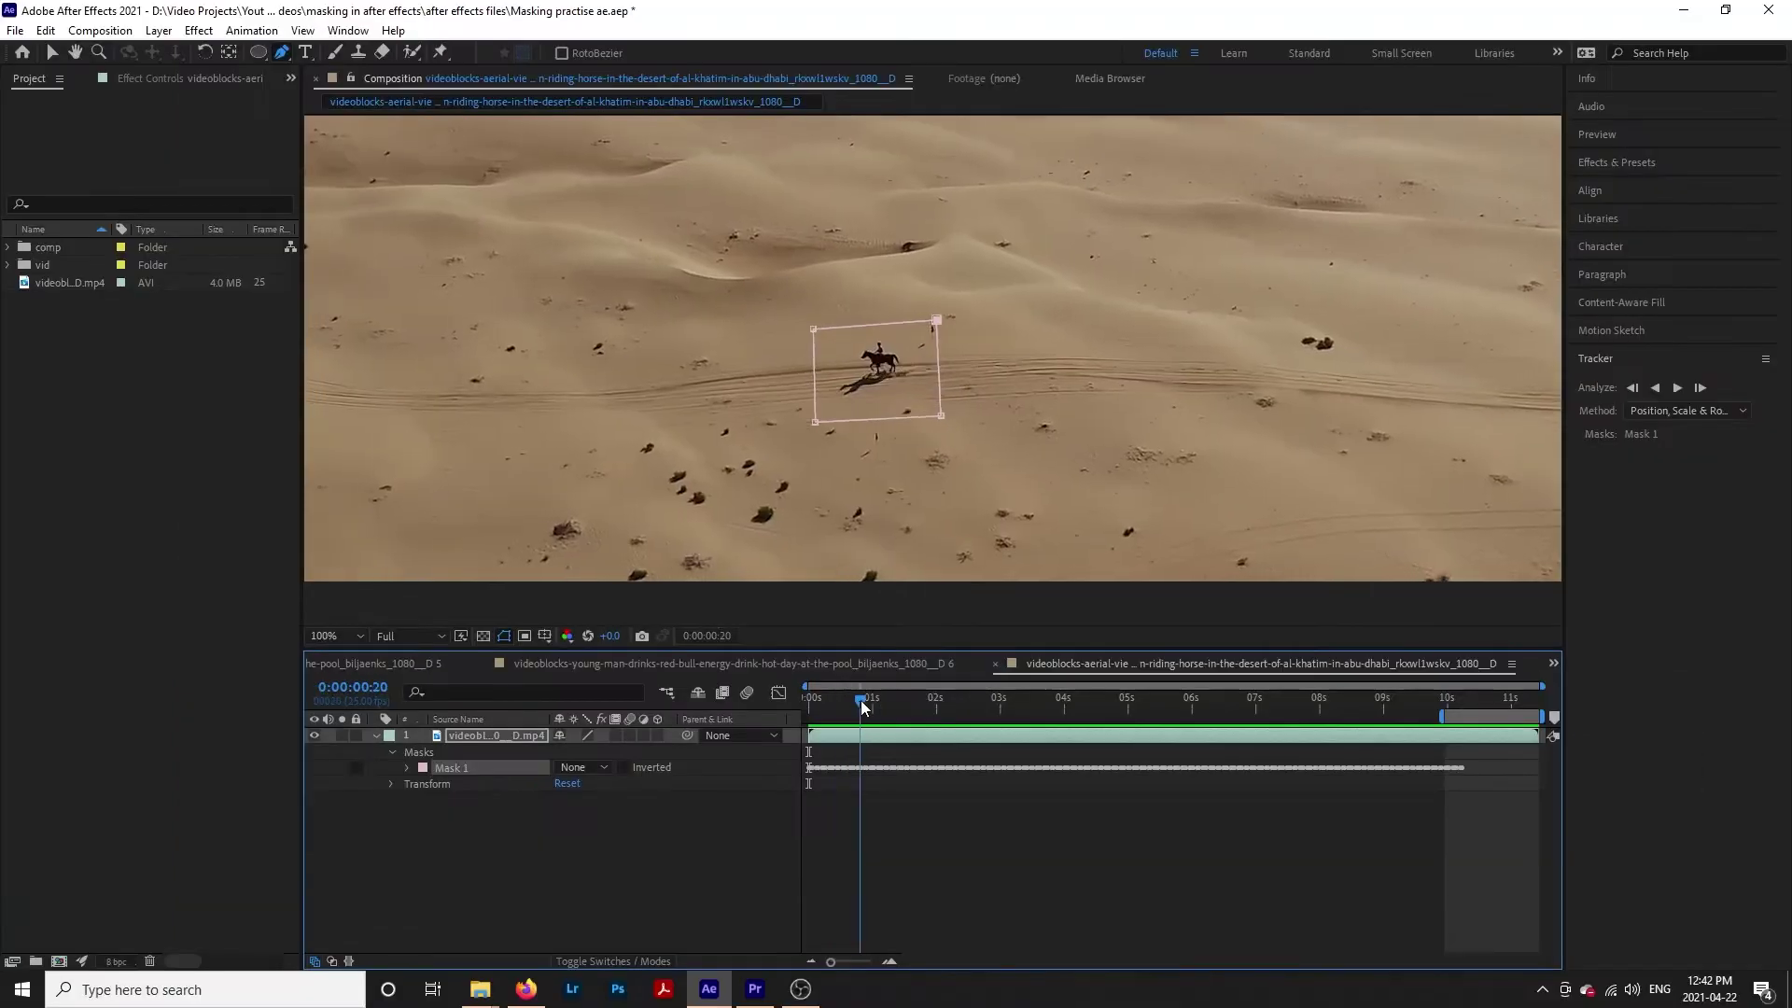
Scrub the desert clip to check Mask 1 on the rider, then set viewer zoom to Fit.
left_click_drag(861, 700, 1139, 763)
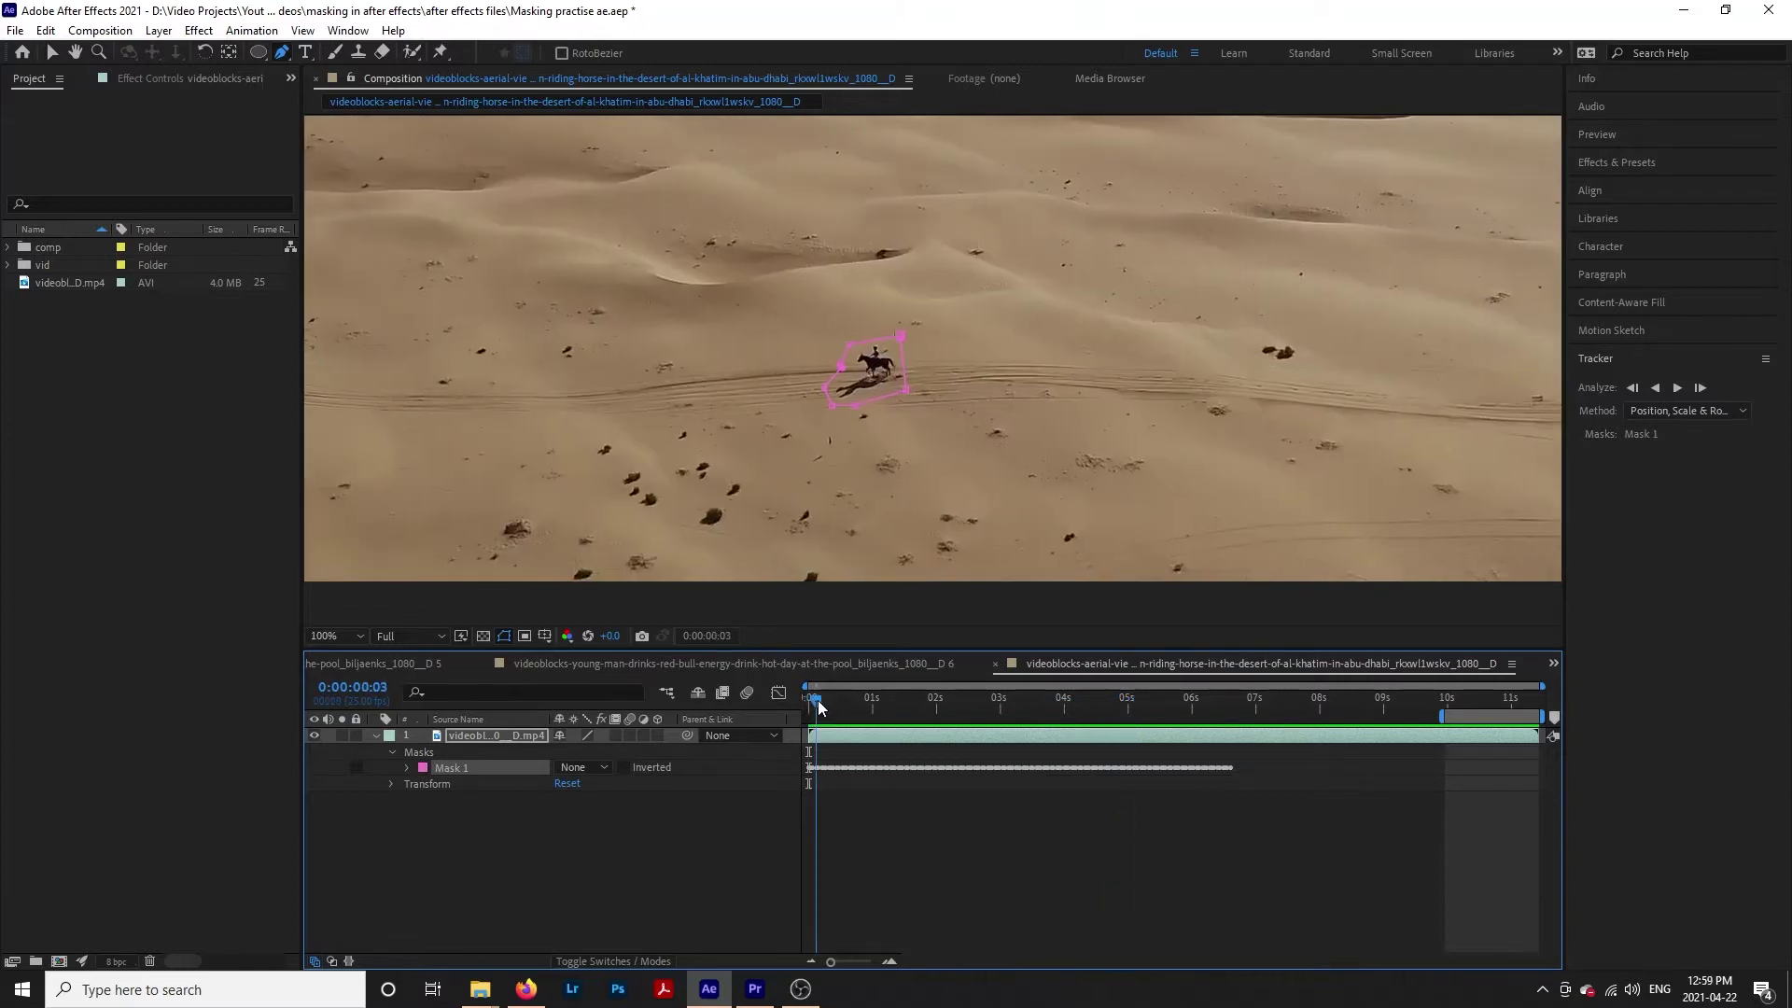
left_click_drag(814, 700, 950, 712)
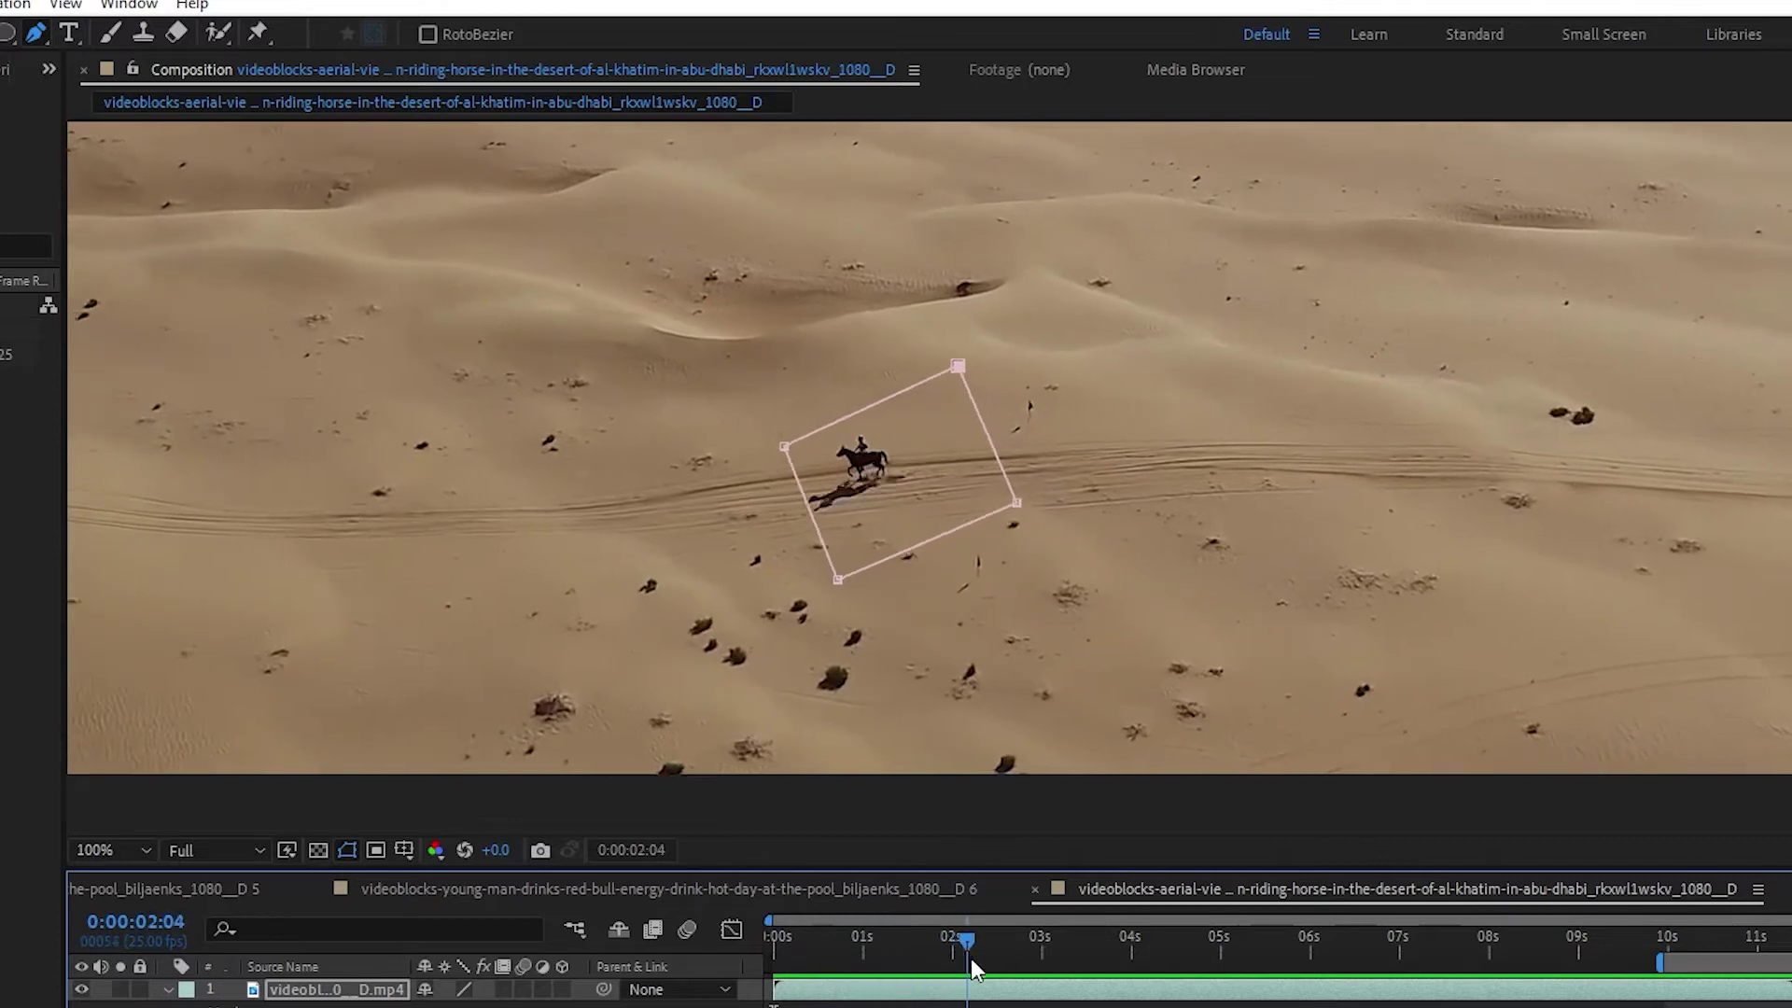
left_click_drag(971, 958, 1092, 969)
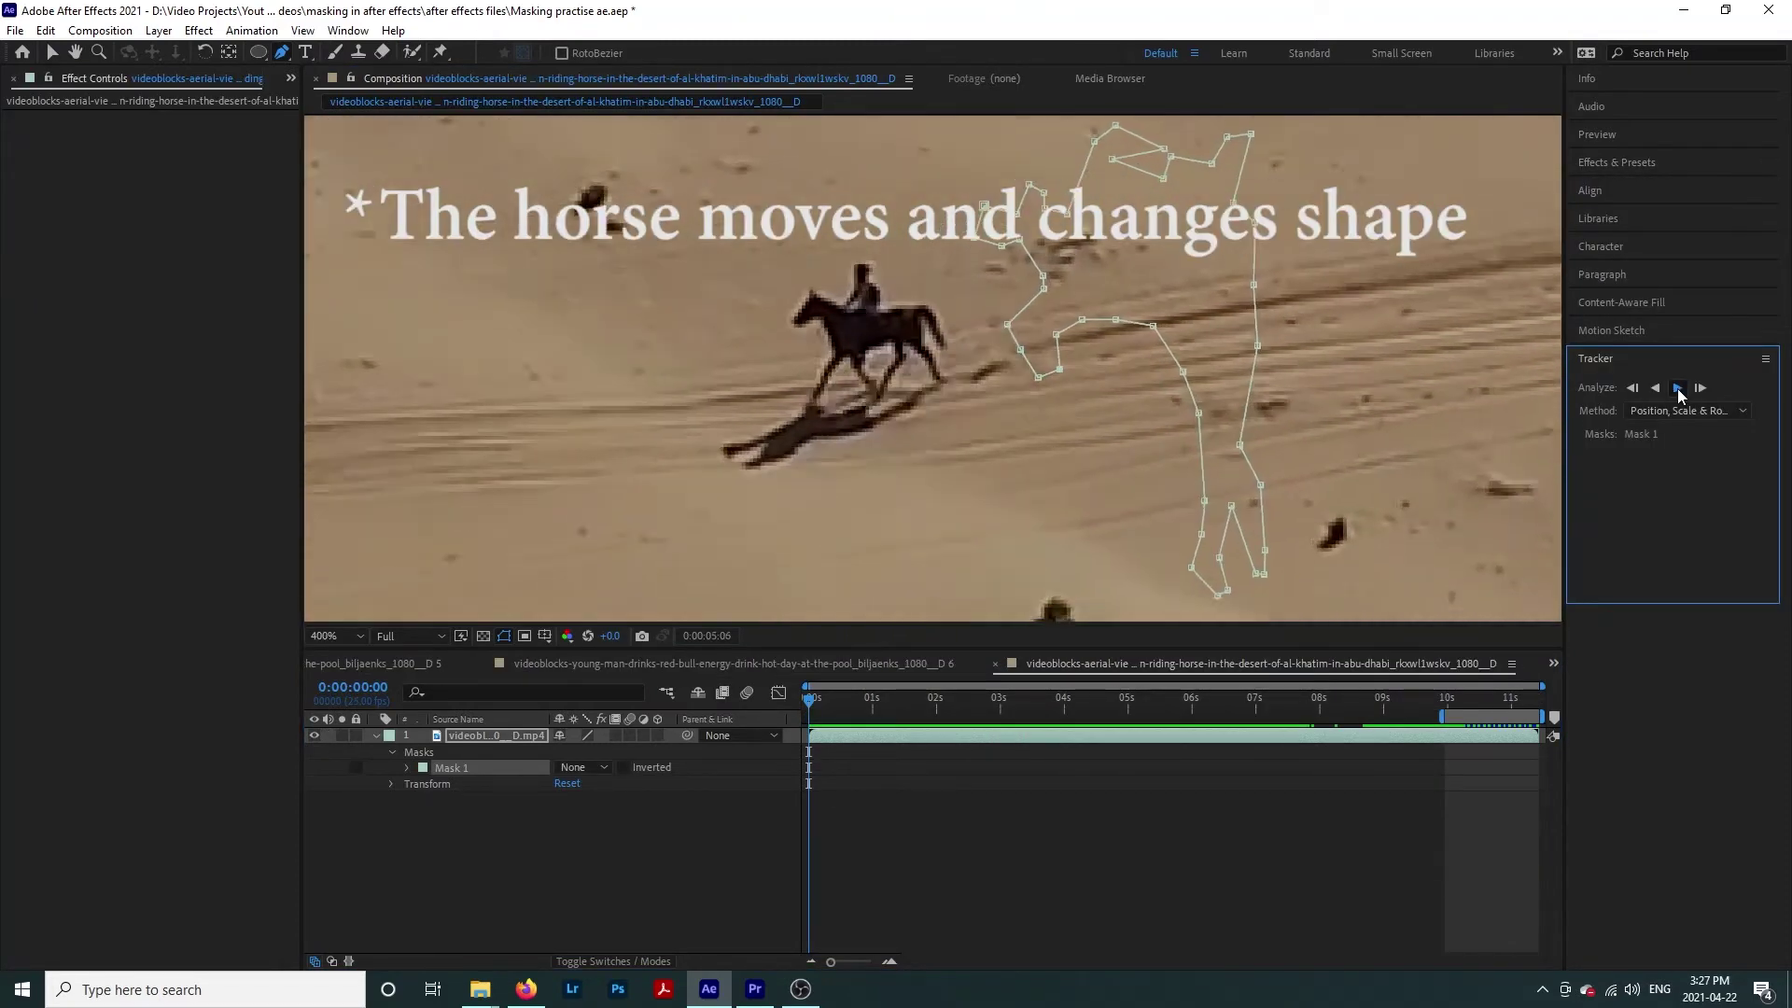
left_click(336, 636)
left_click(347, 322)
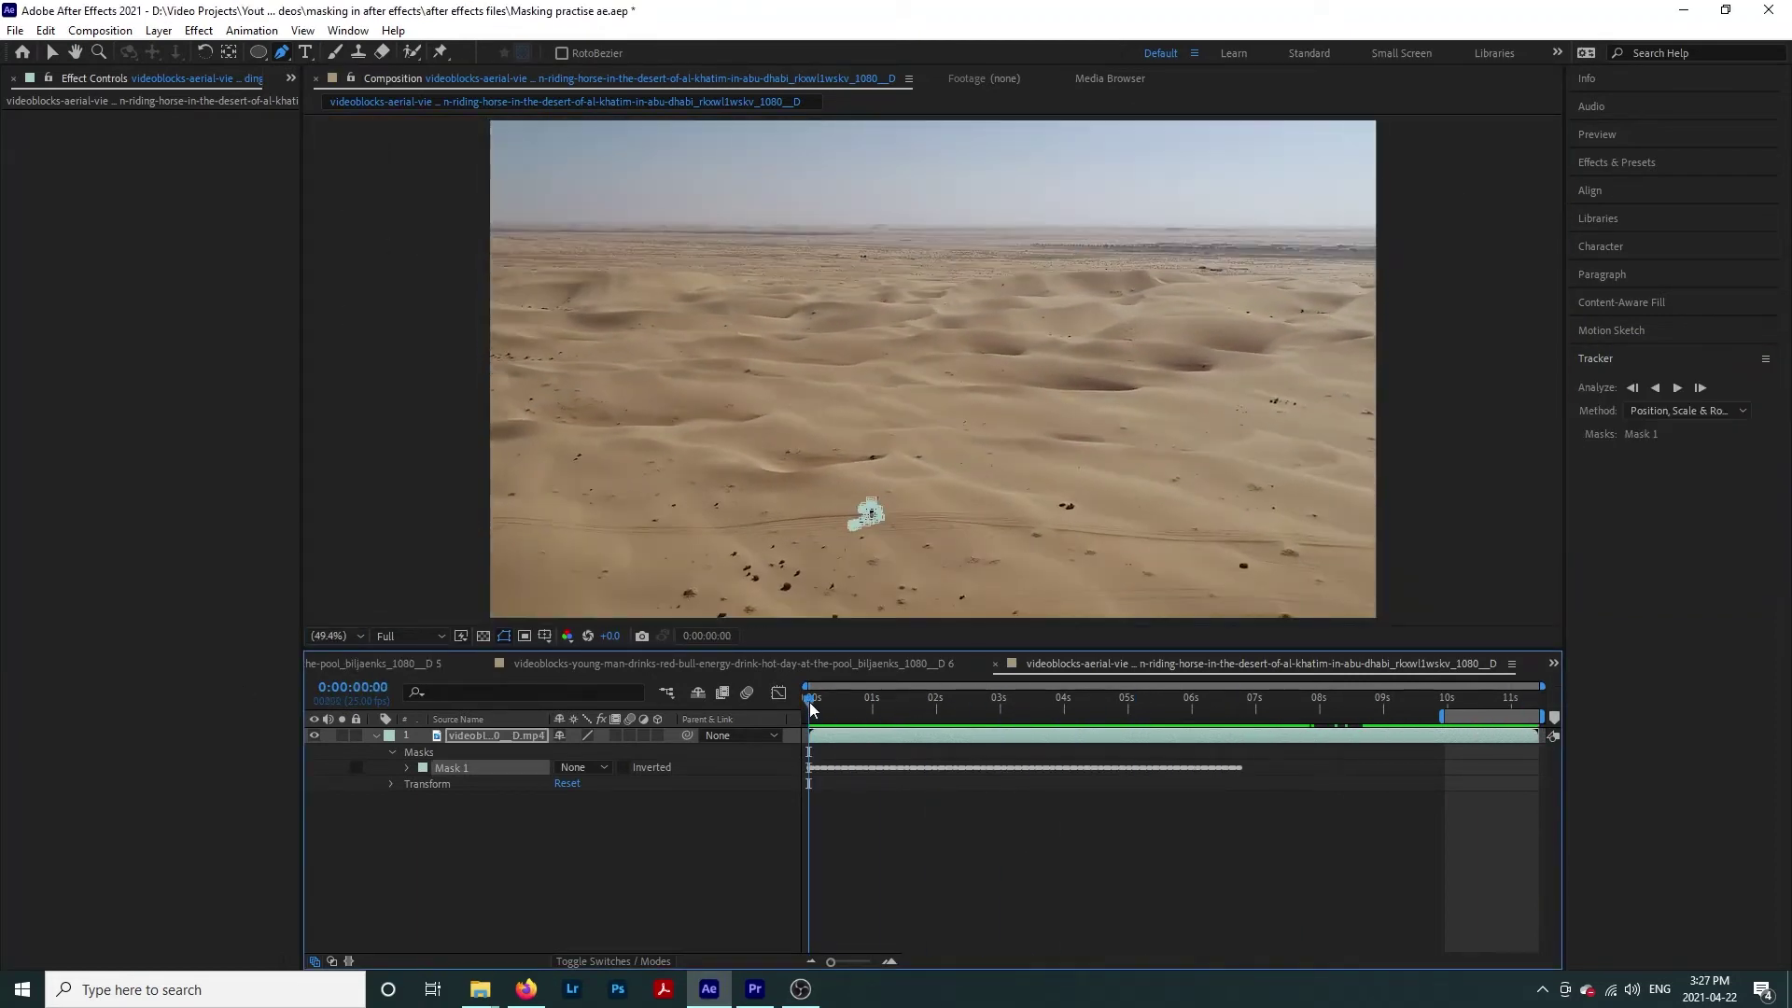
Scrub the rider clip and reveal Mask 1's Path, Feather, Opacity and Expansion rows.
left_click_drag(810, 700, 1100, 732)
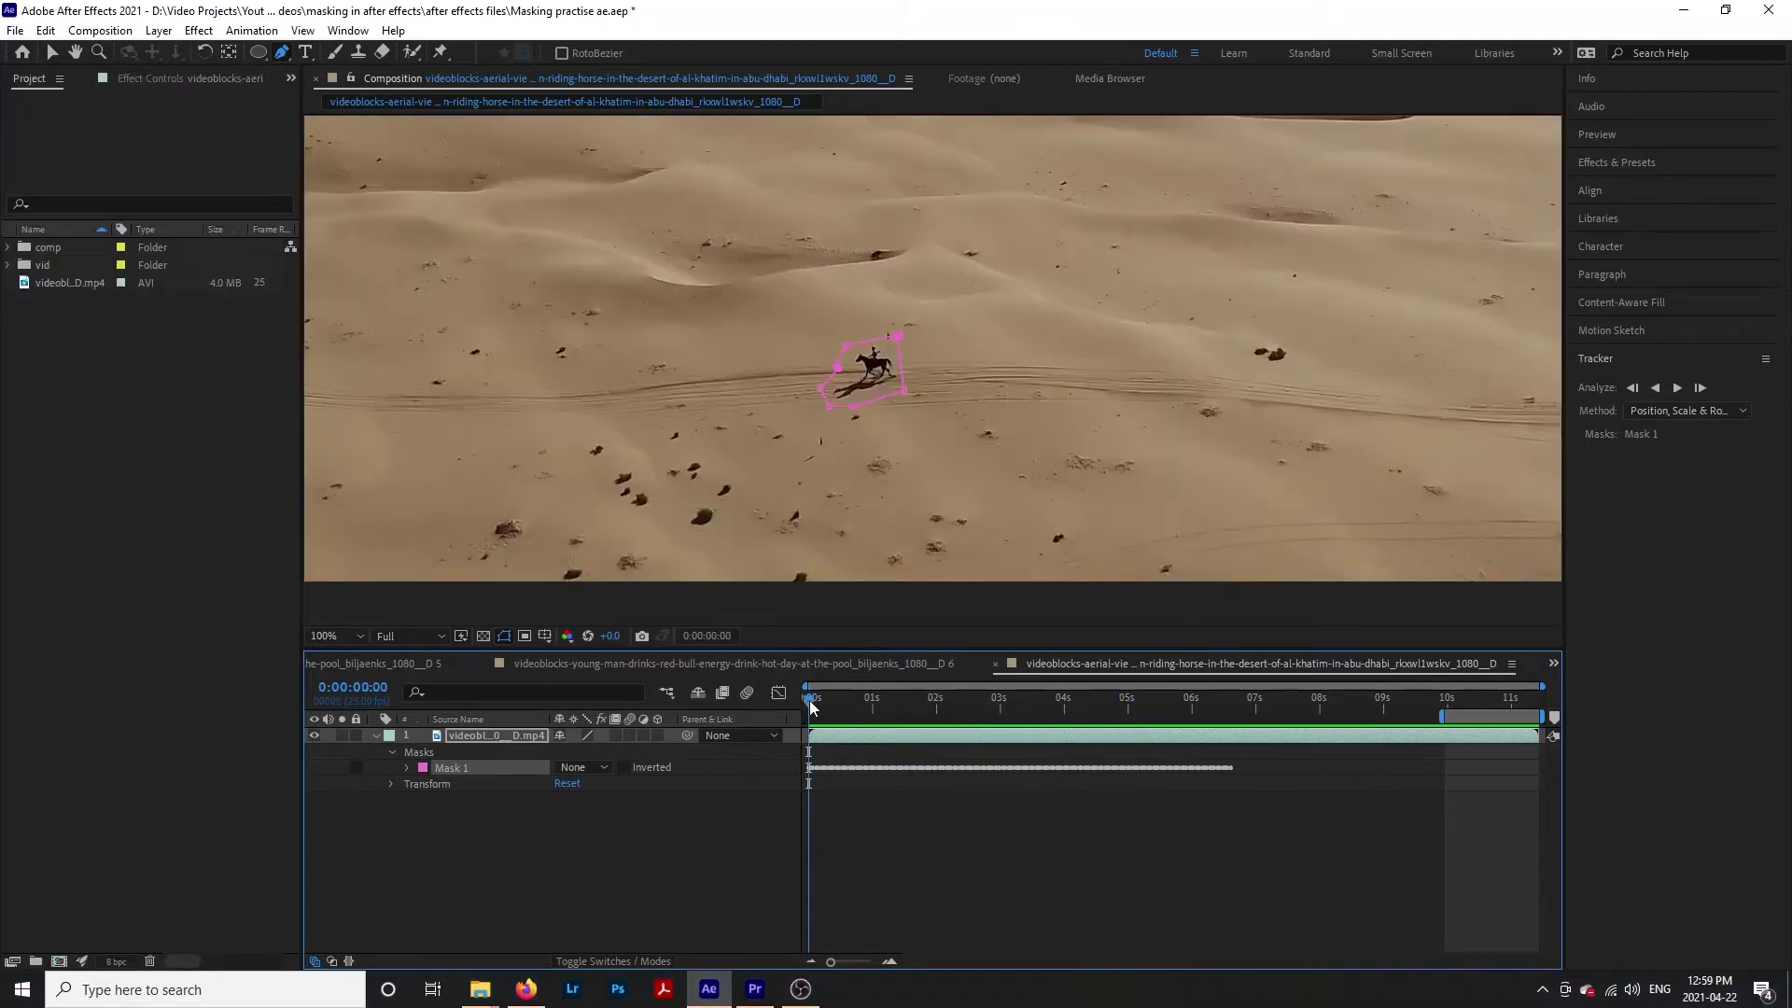
left_click_drag(811, 706, 903, 708)
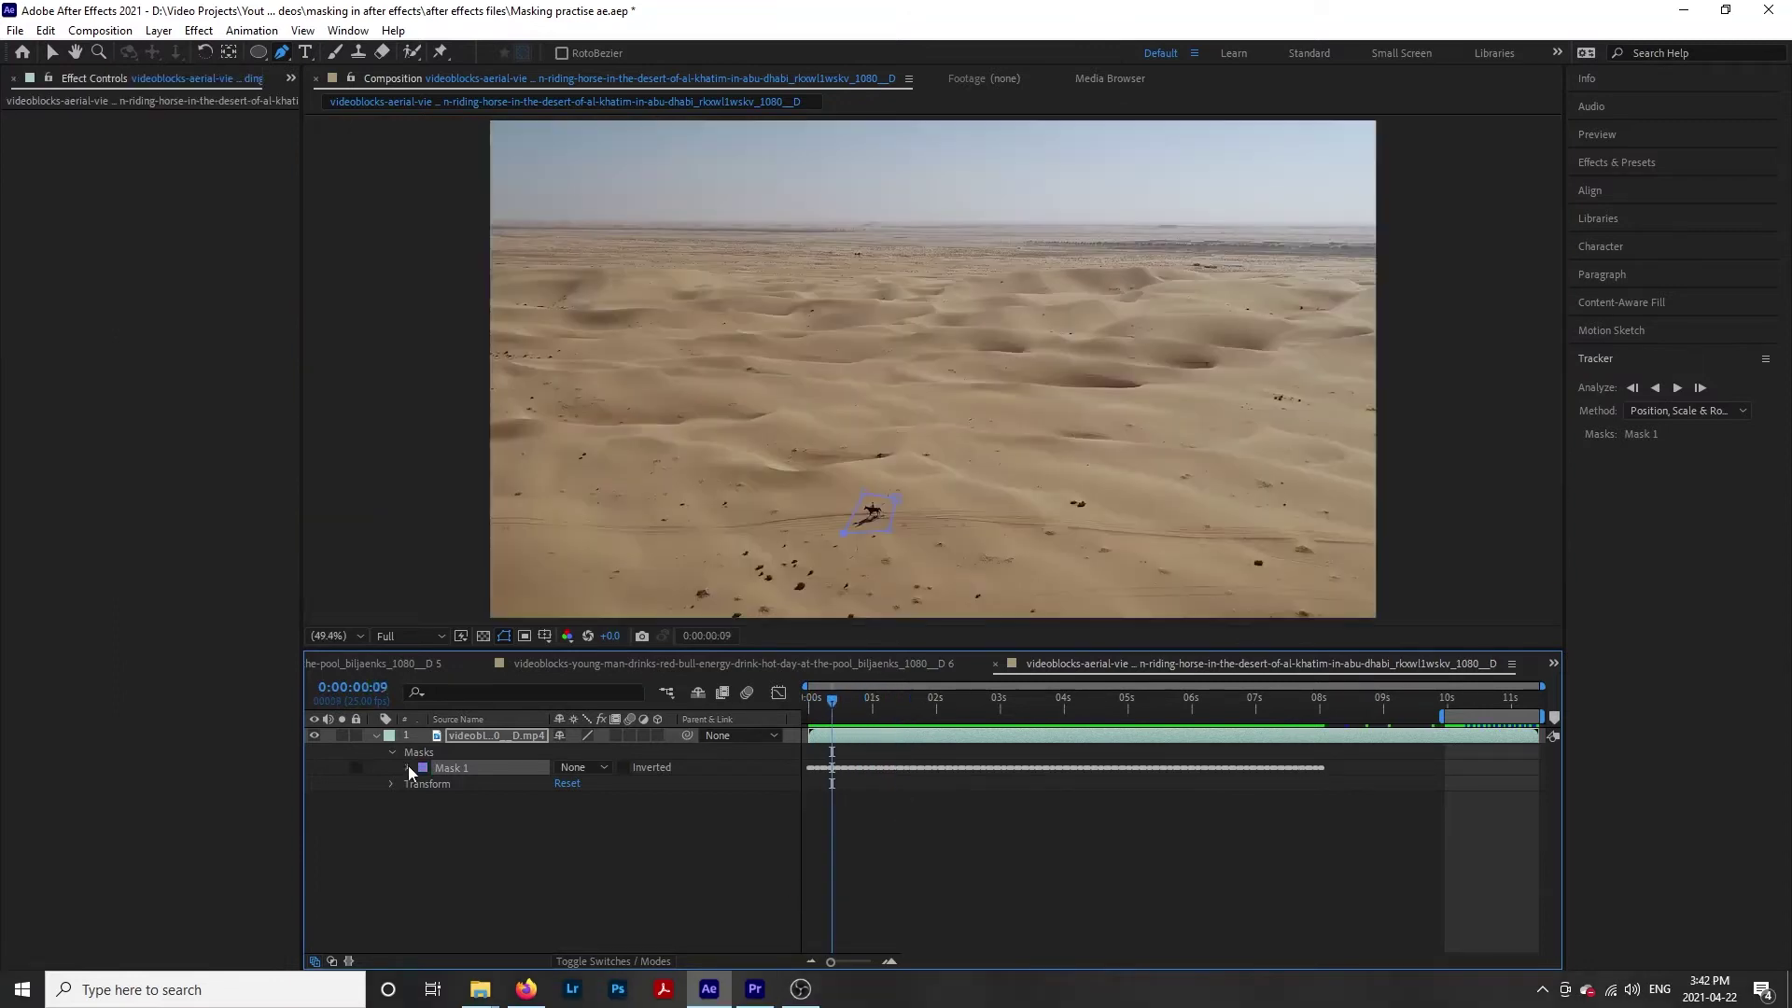
left_click(407, 766)
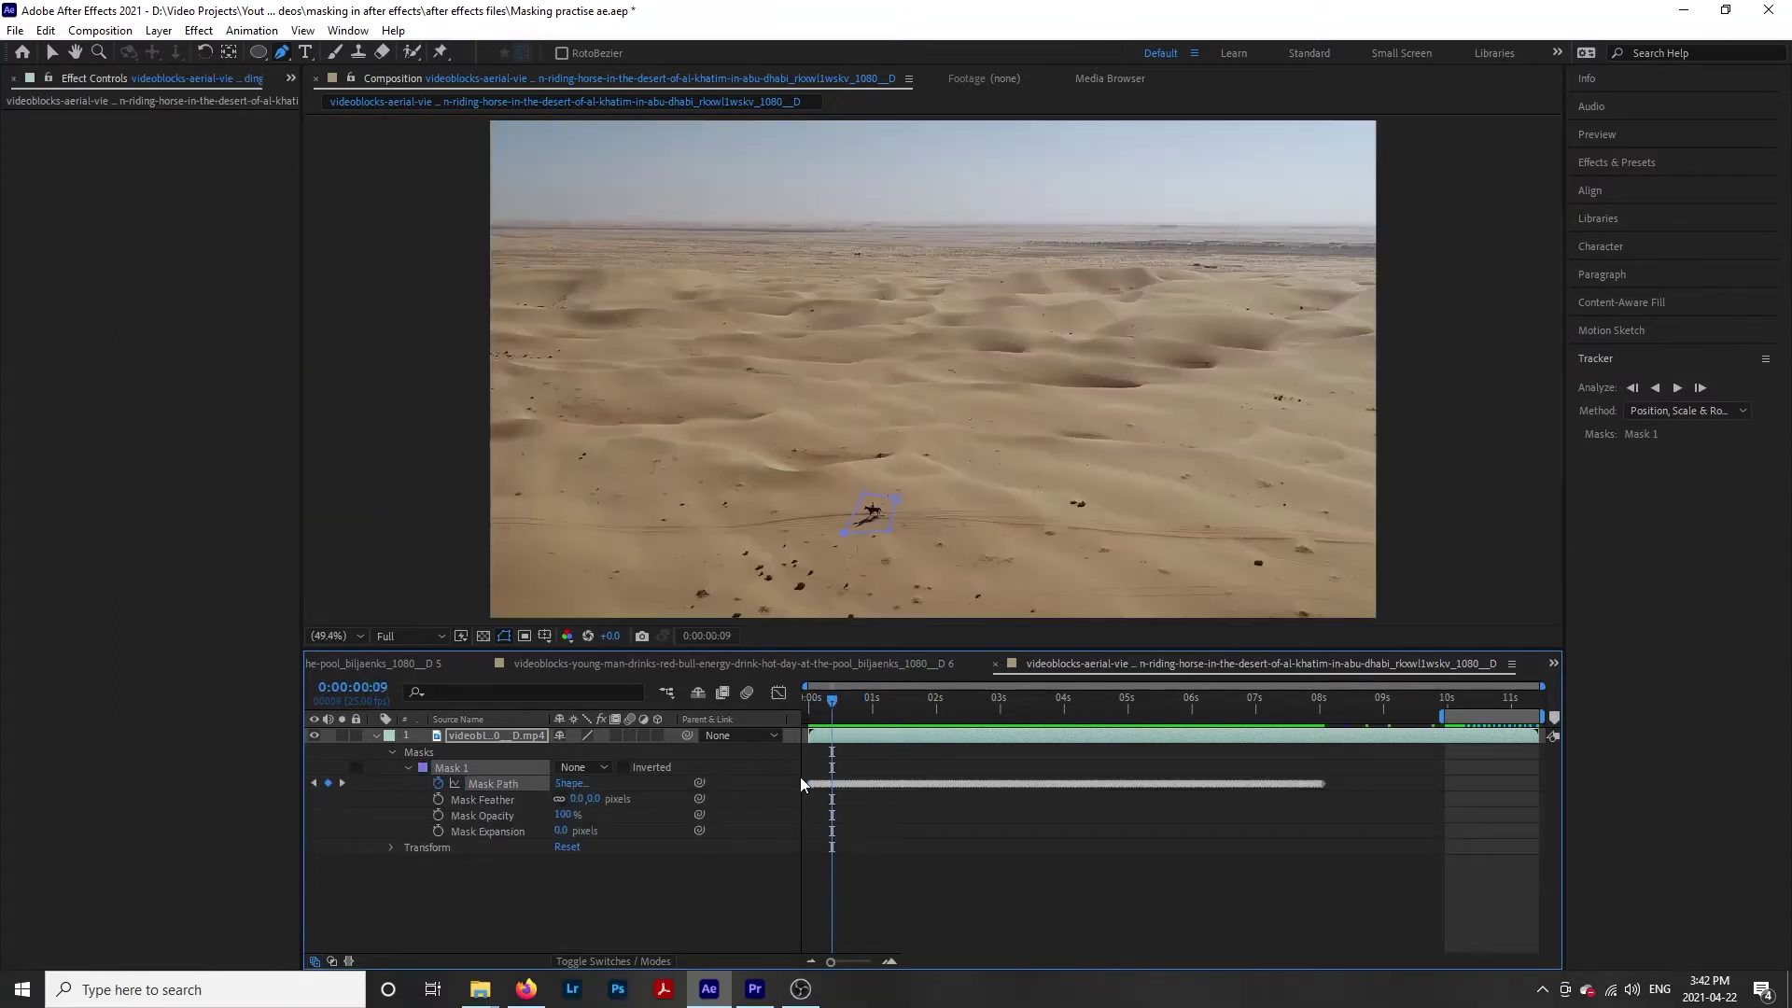
Zoom the time ruler to single frames and step frame by frame to compare mask path keyframes.
left_click_drag(840, 712, 852, 747)
left_click_drag(832, 962, 864, 964)
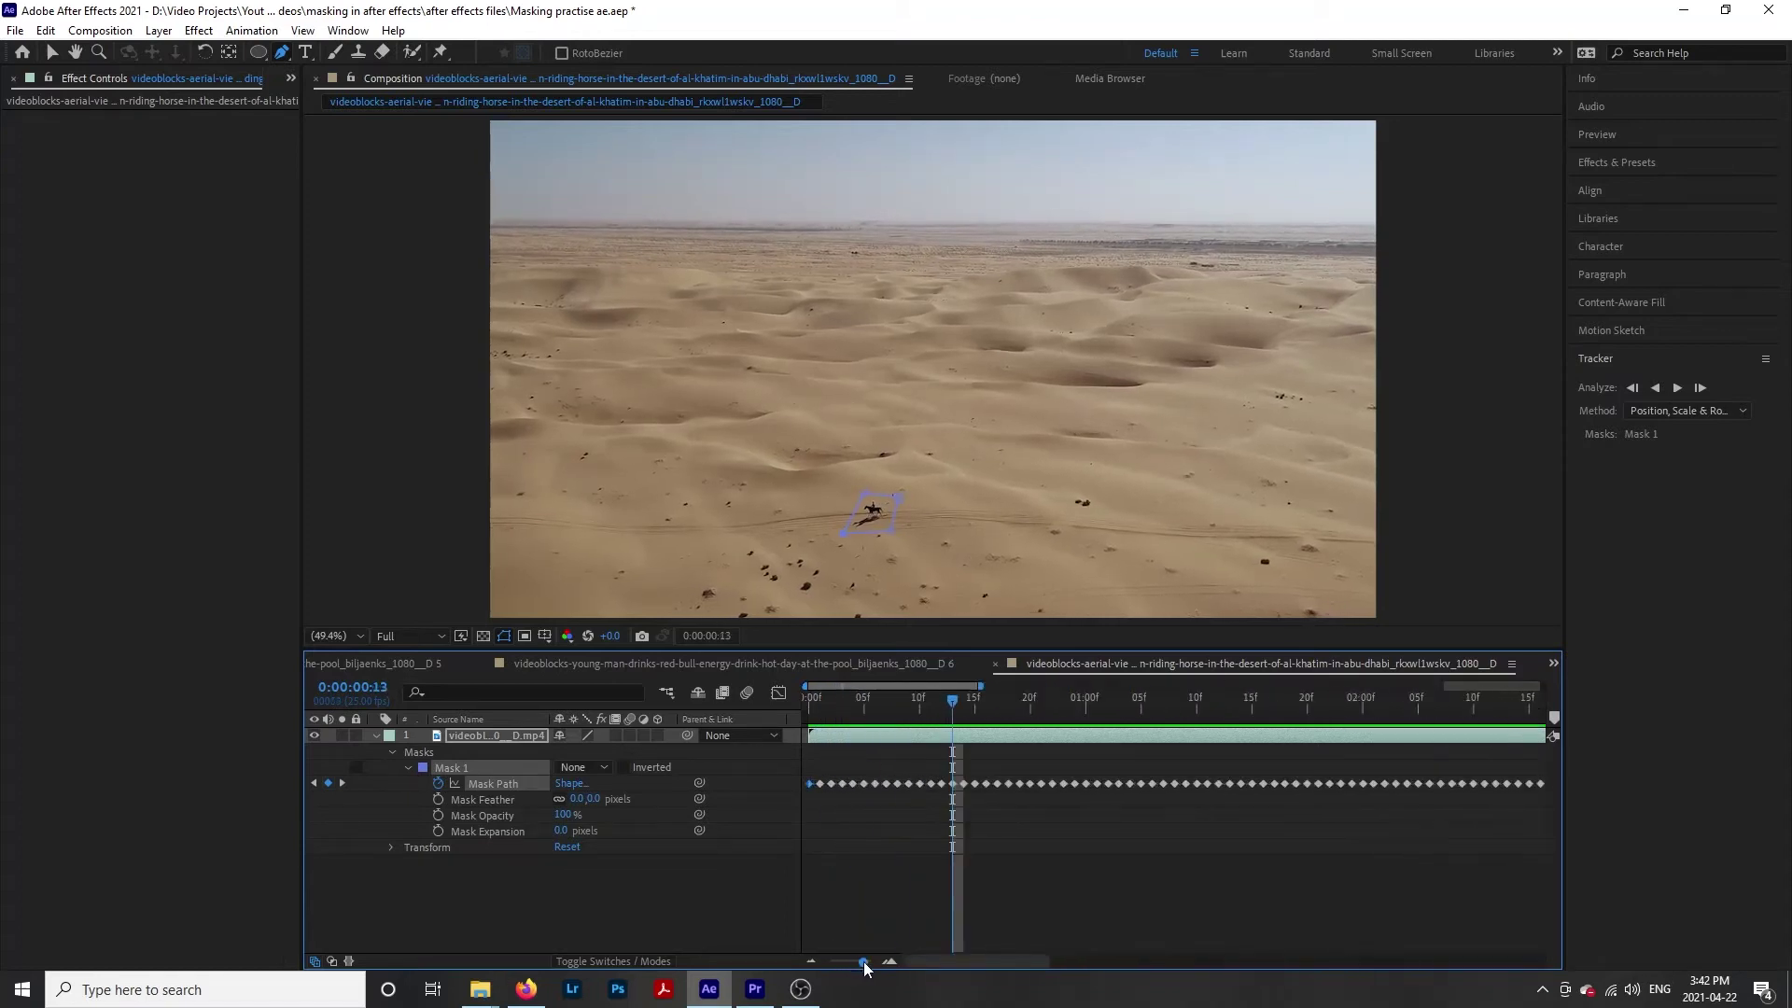
left_click_drag(957, 711, 1175, 719)
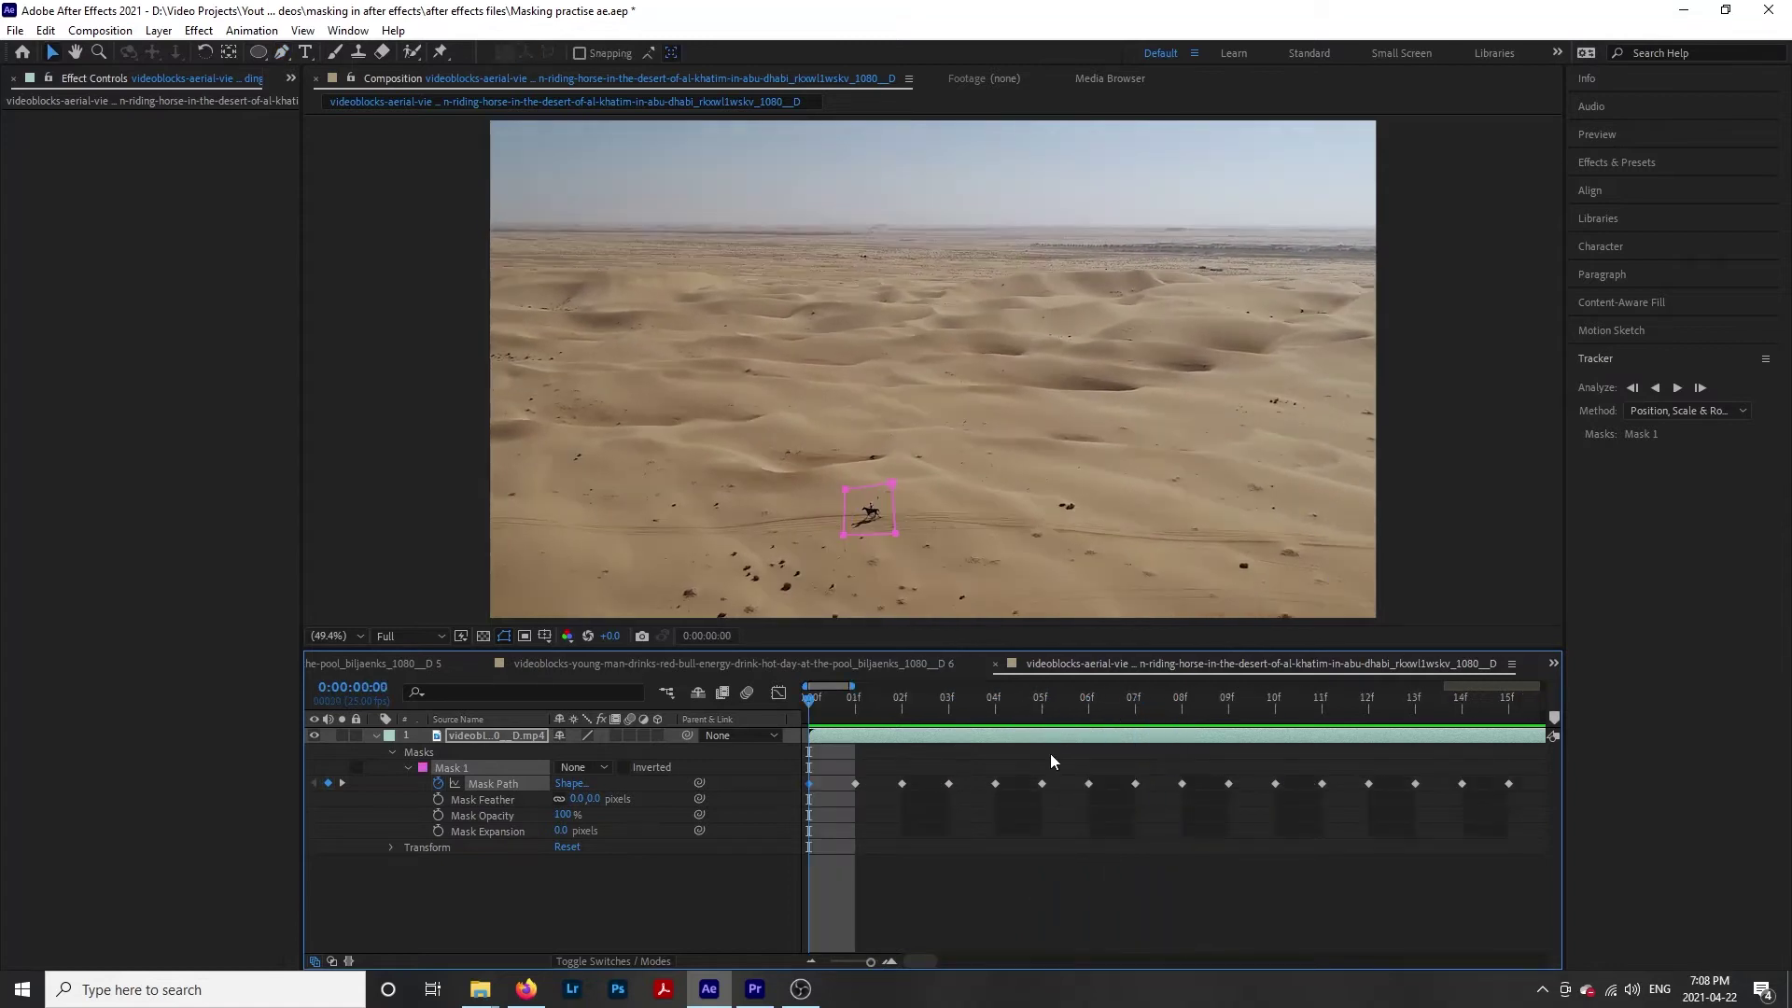
key("Page_Down")
key("Page_Down")
key("Page_Down")
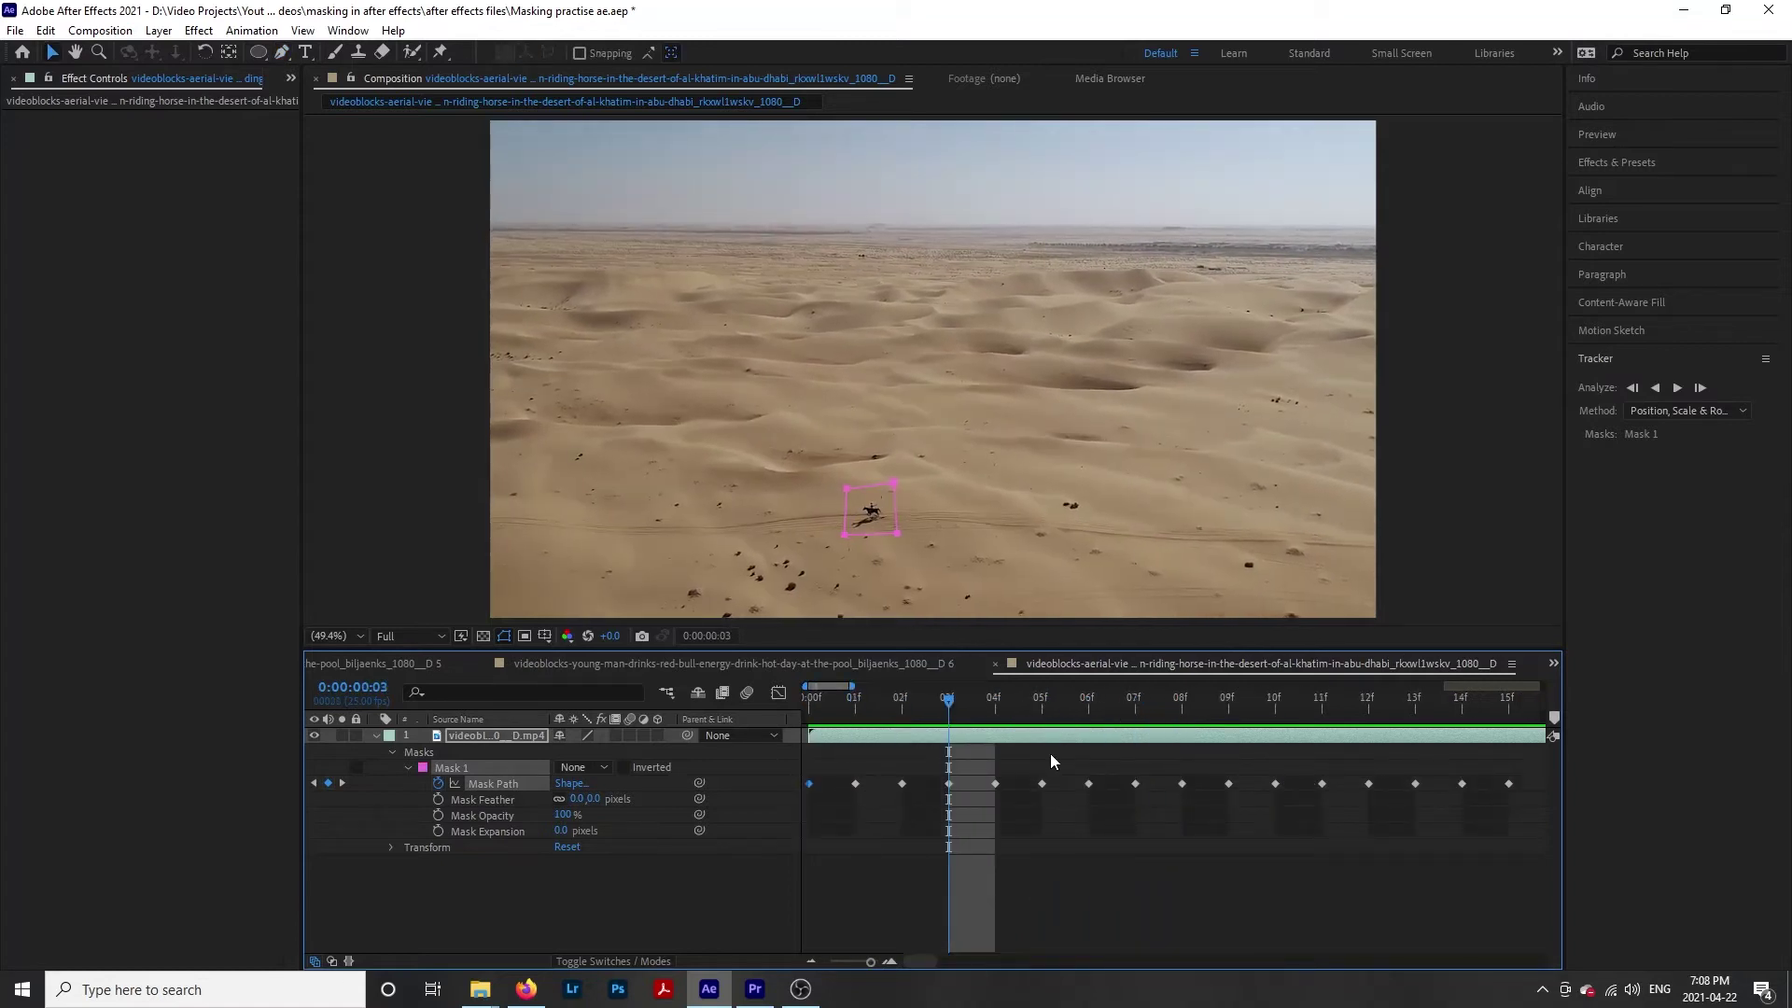
key("Page_Down")
key("Page_Up")
key("Page_Up")
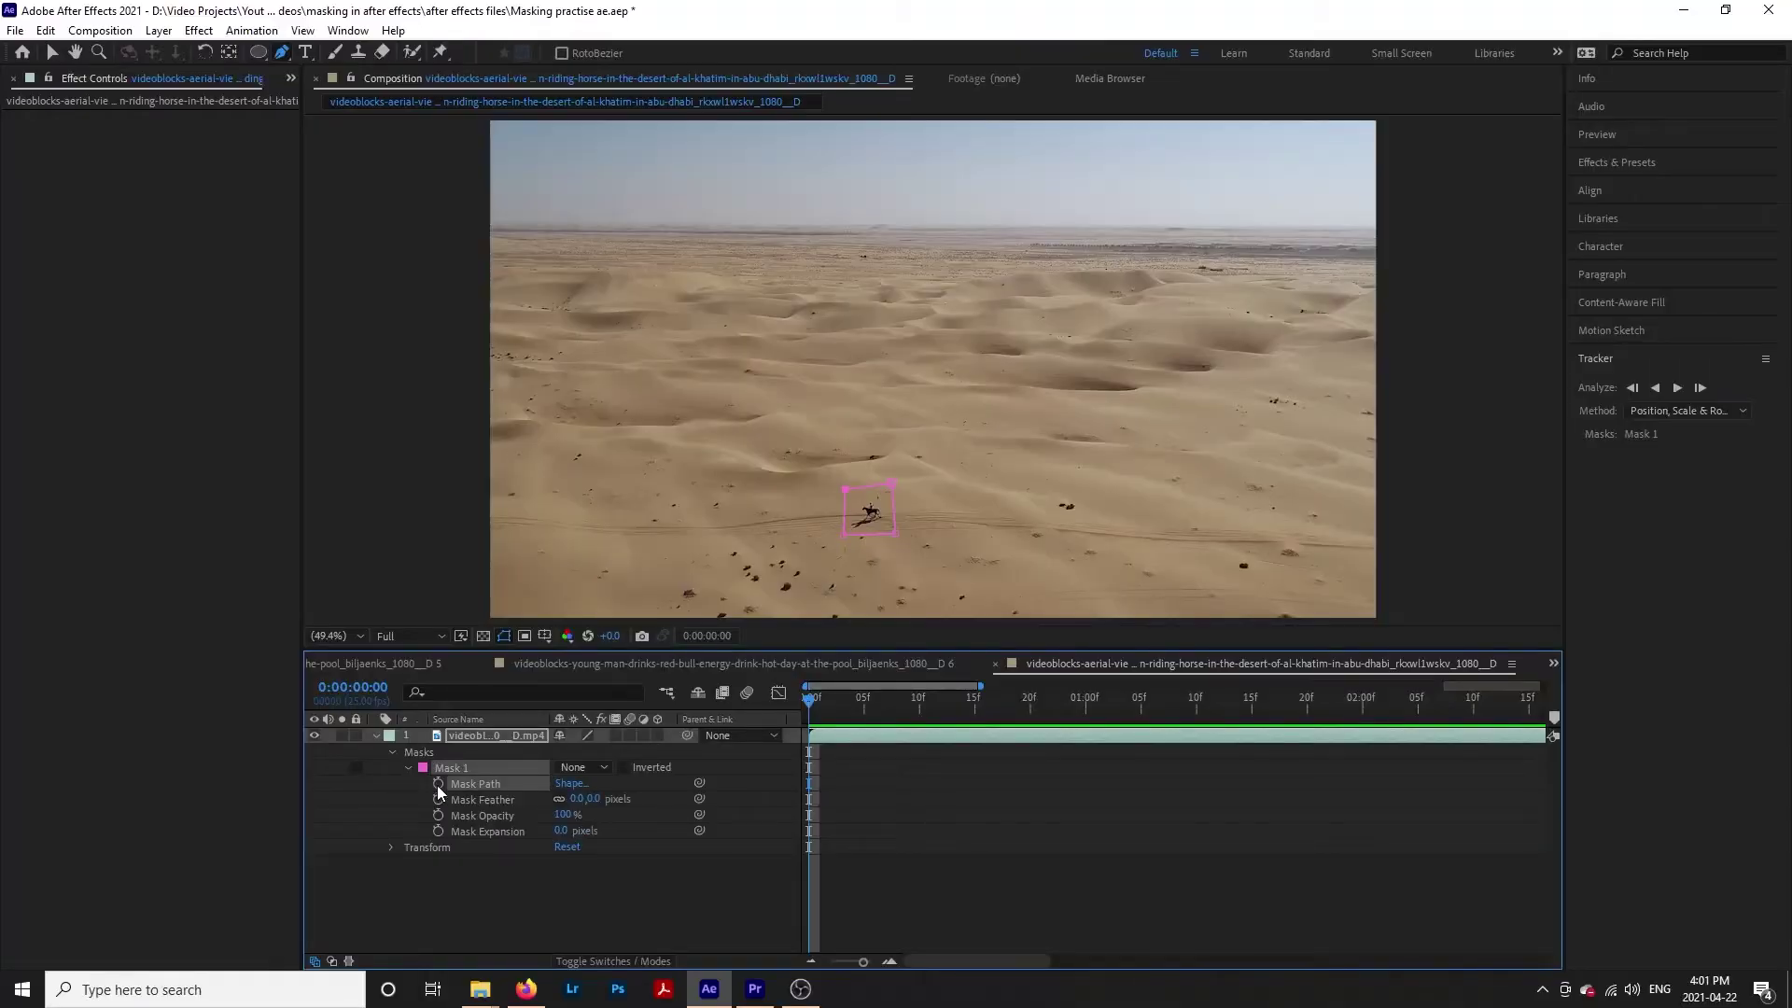
Set a Mask Path keyframe at the clip's first frame, advance two frames, and reselect the desert layer.
left_click(438, 785)
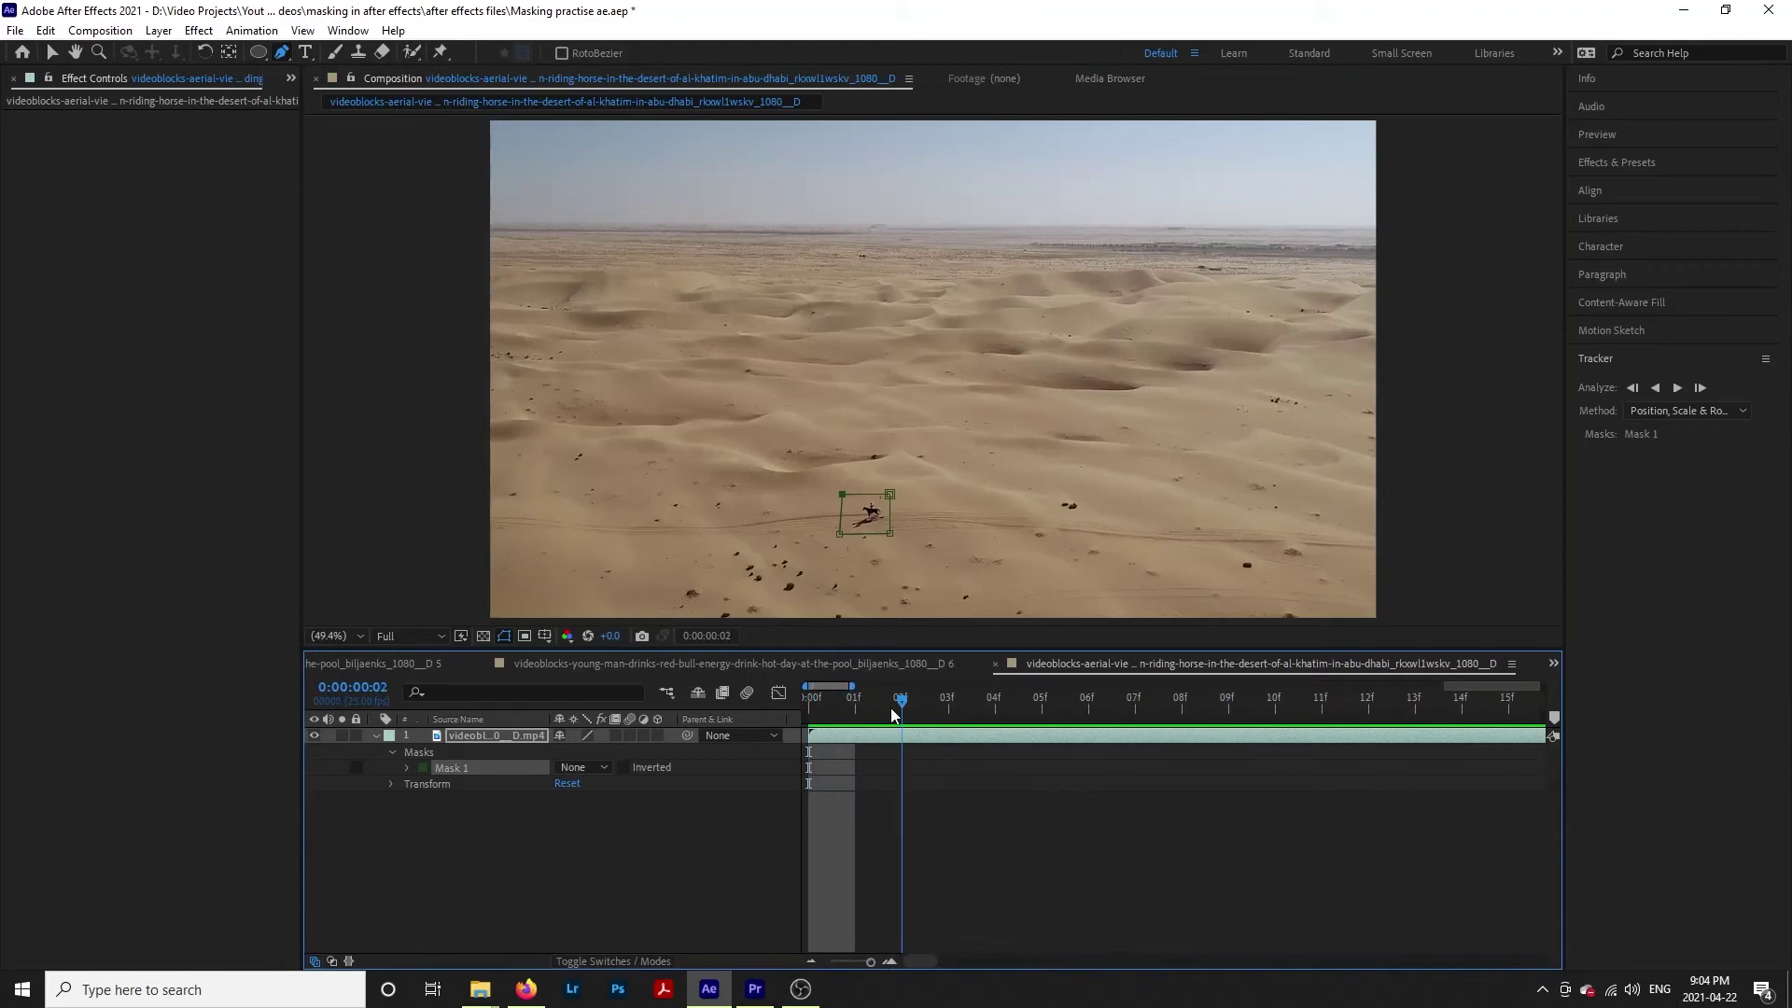
key("Page_Down")
key("Page_Down")
key("Page_Down")
key("Page_Down")
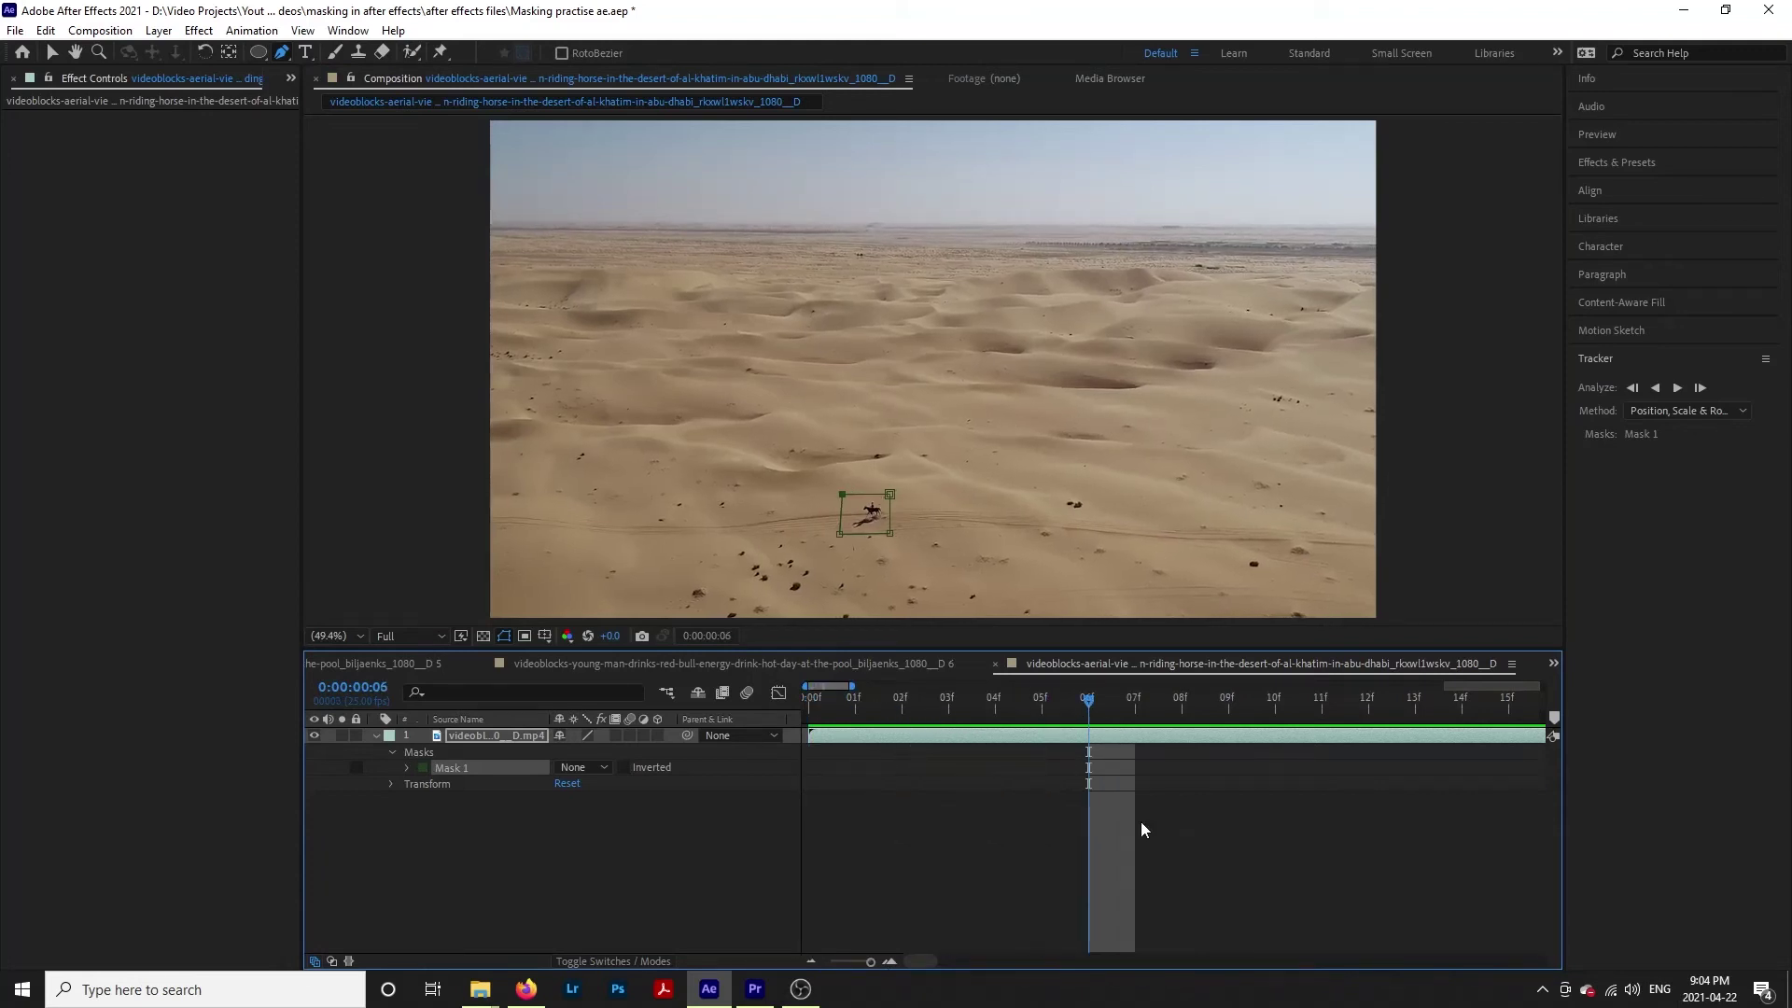
key("Page_Down")
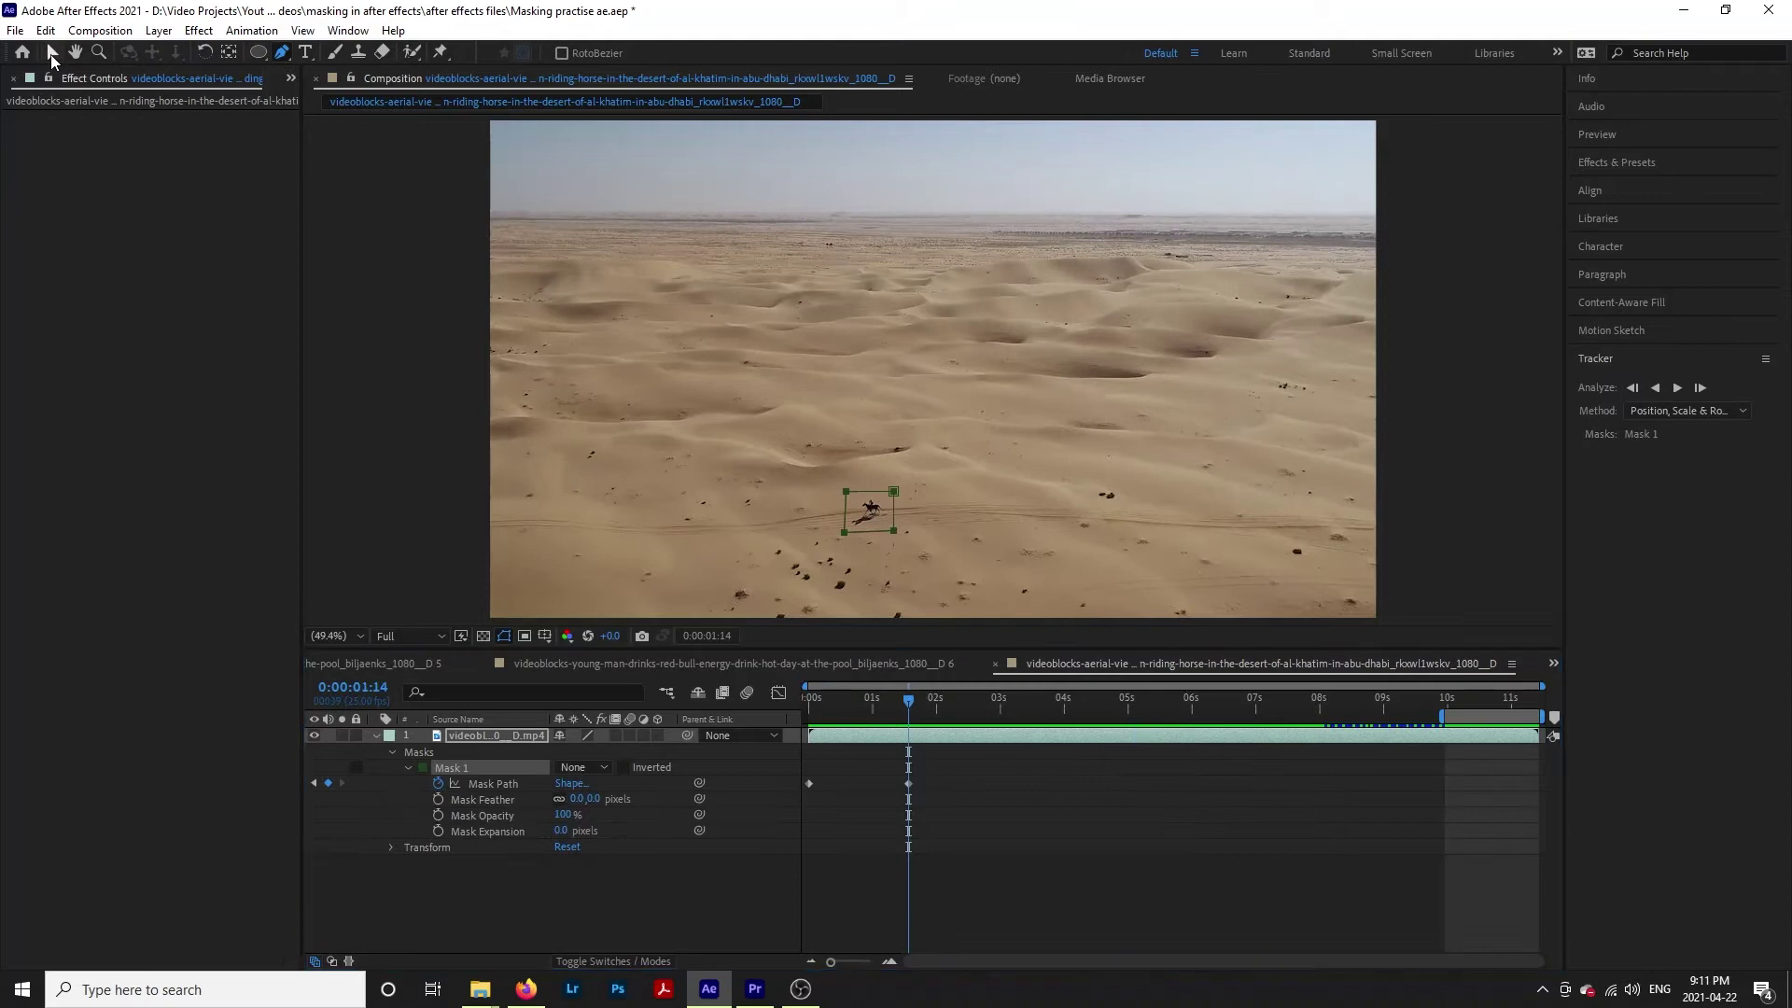
key("v")
left_click(694, 339)
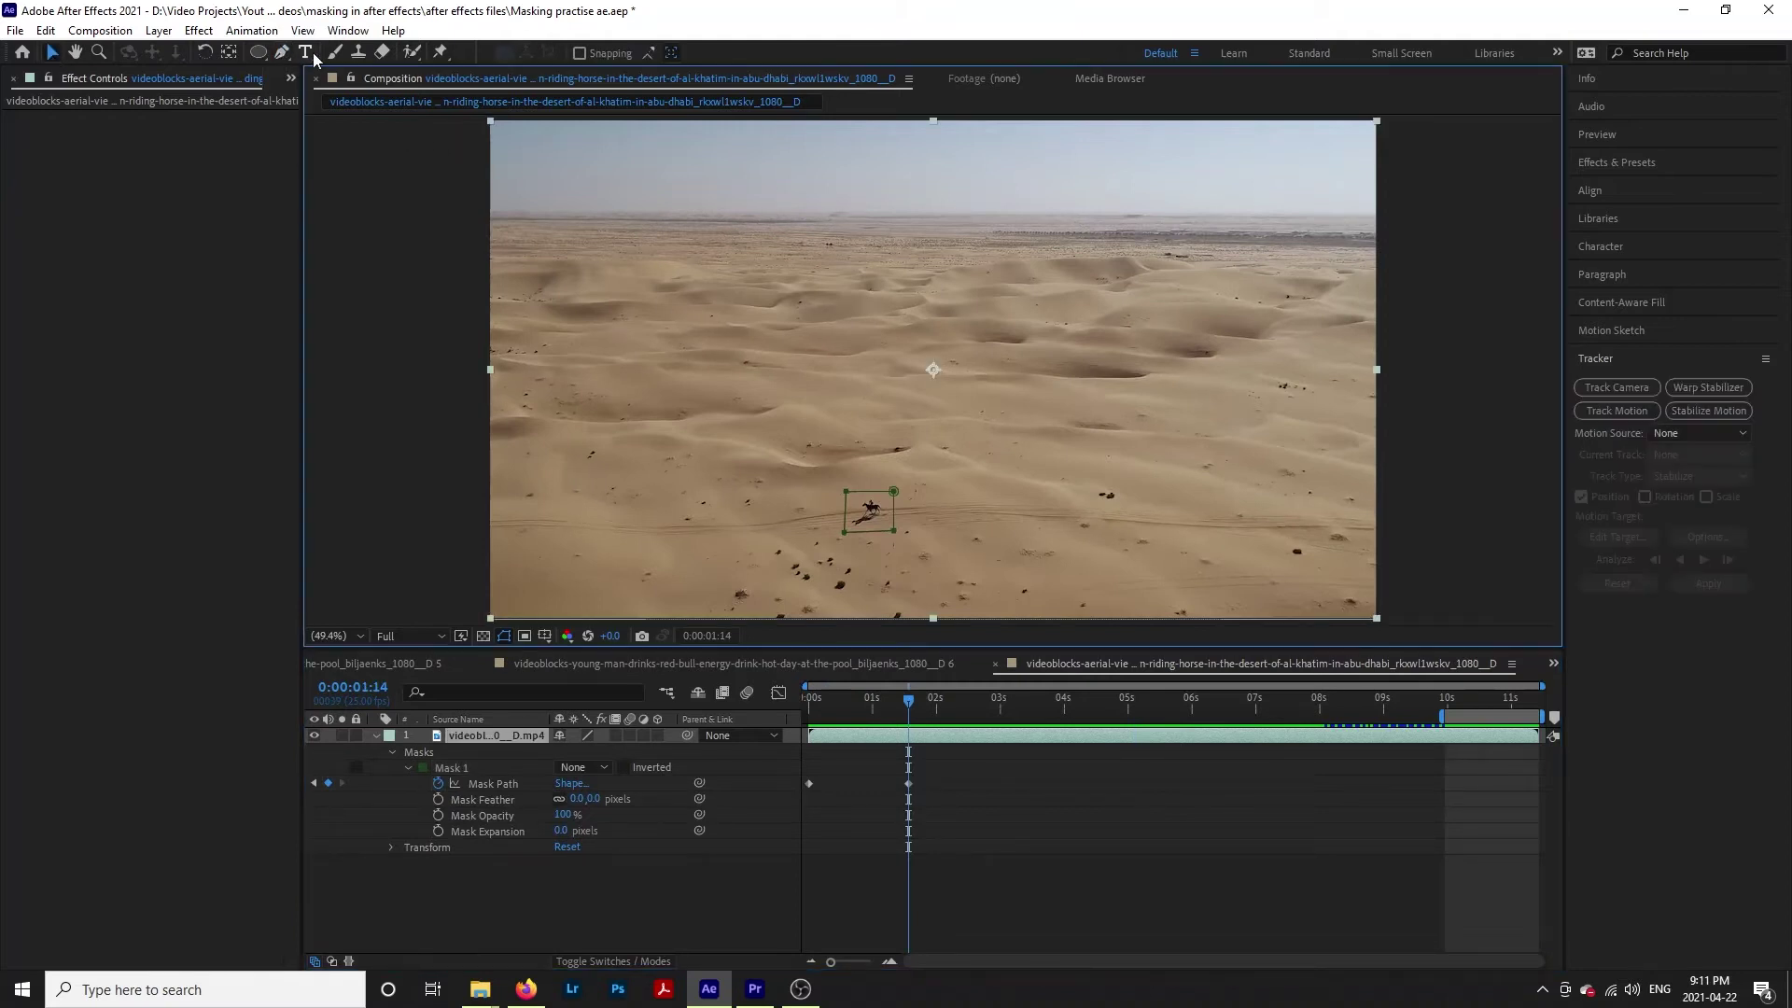
Drag the mask's lower-left corner to fit around the rider with the Pen tool.
left_click(282, 54)
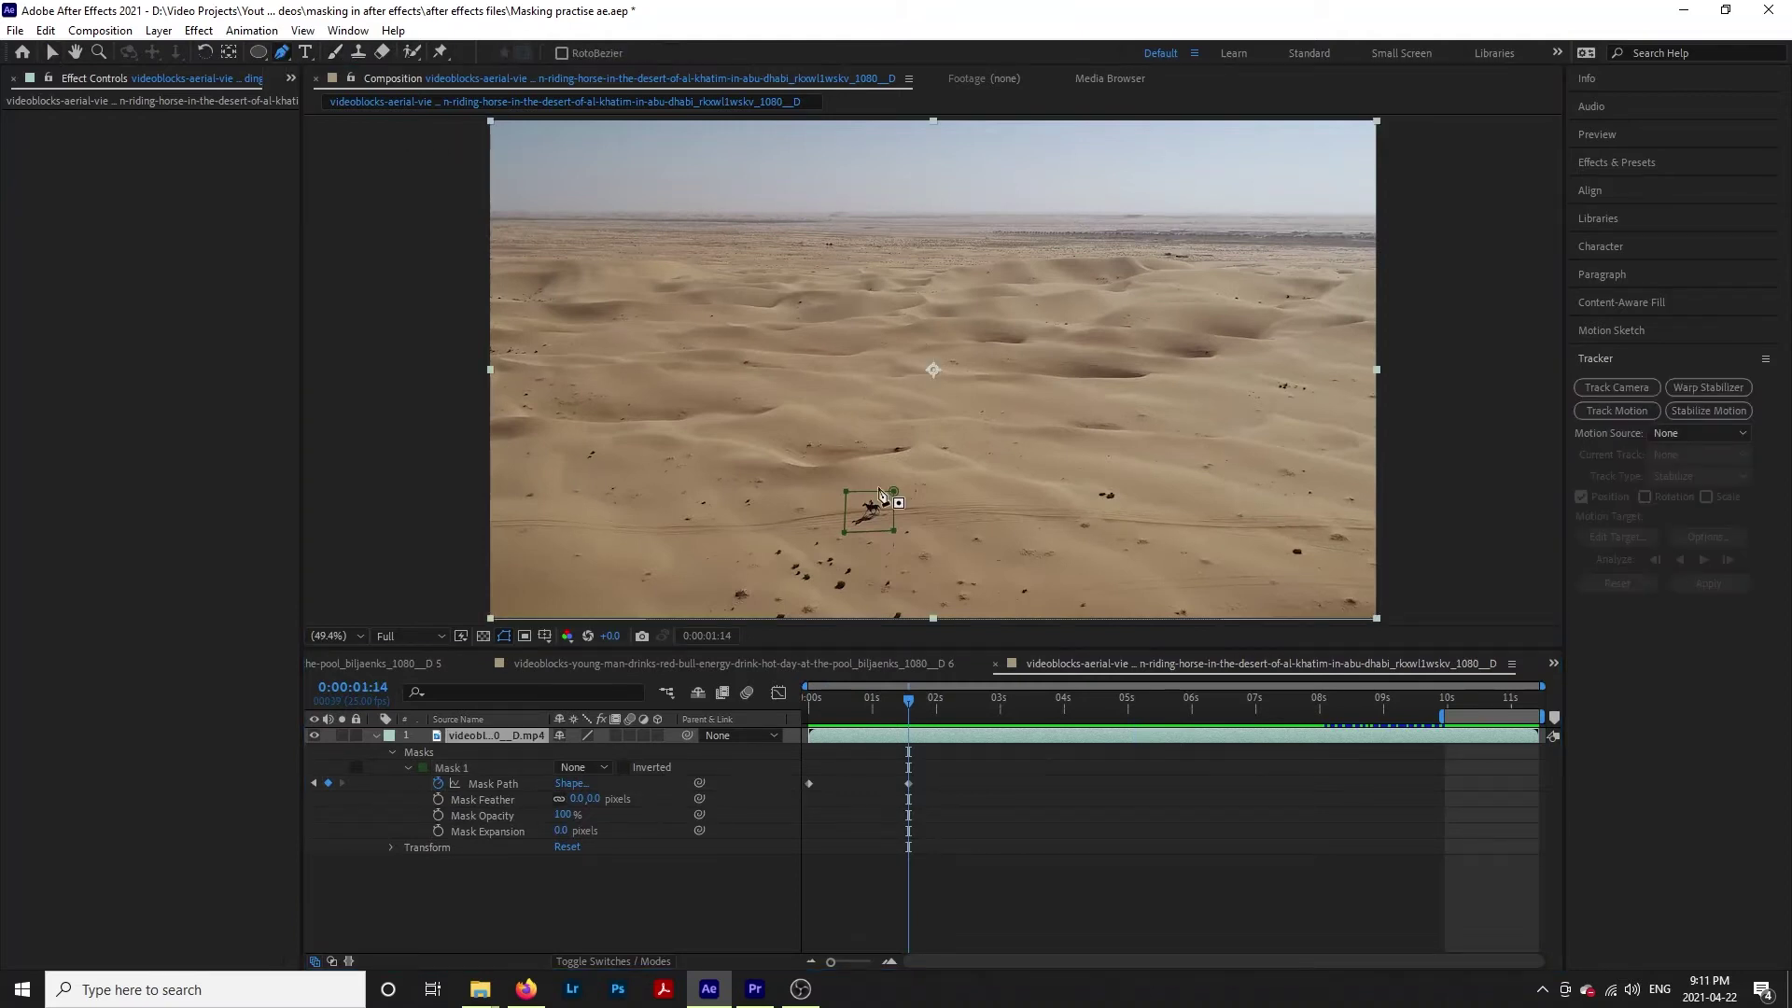
left_click_drag(843, 532, 848, 536)
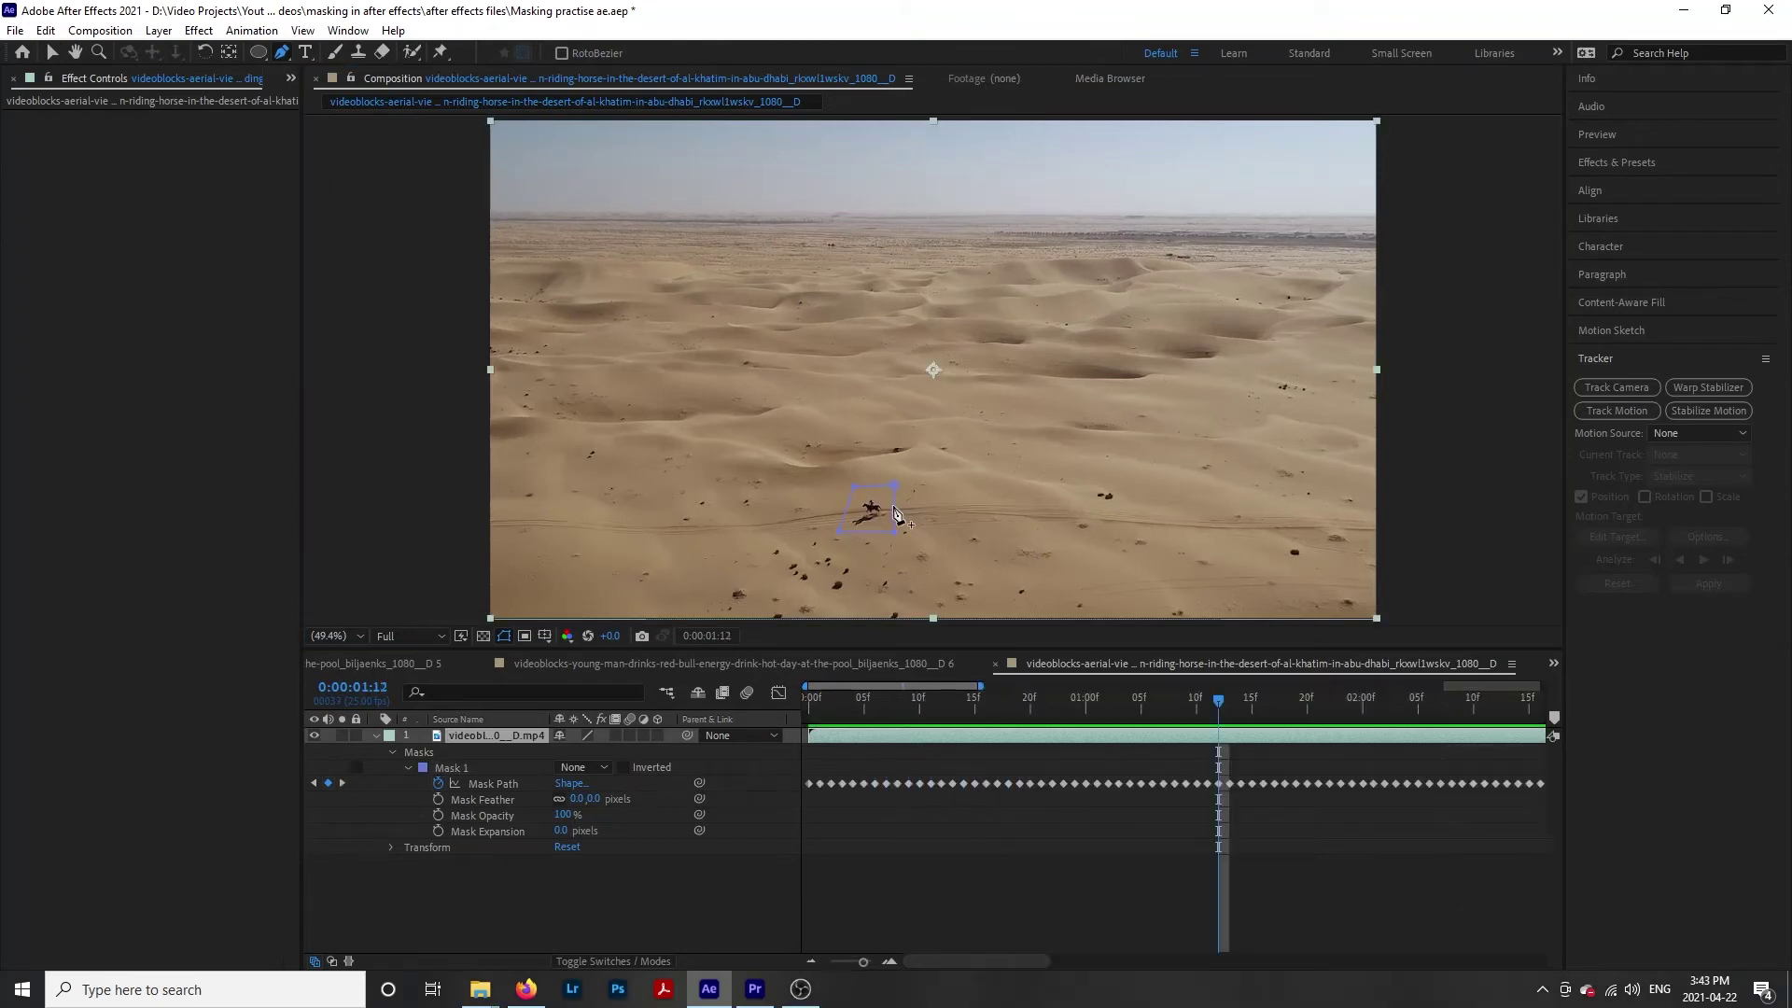
left_click(896, 514)
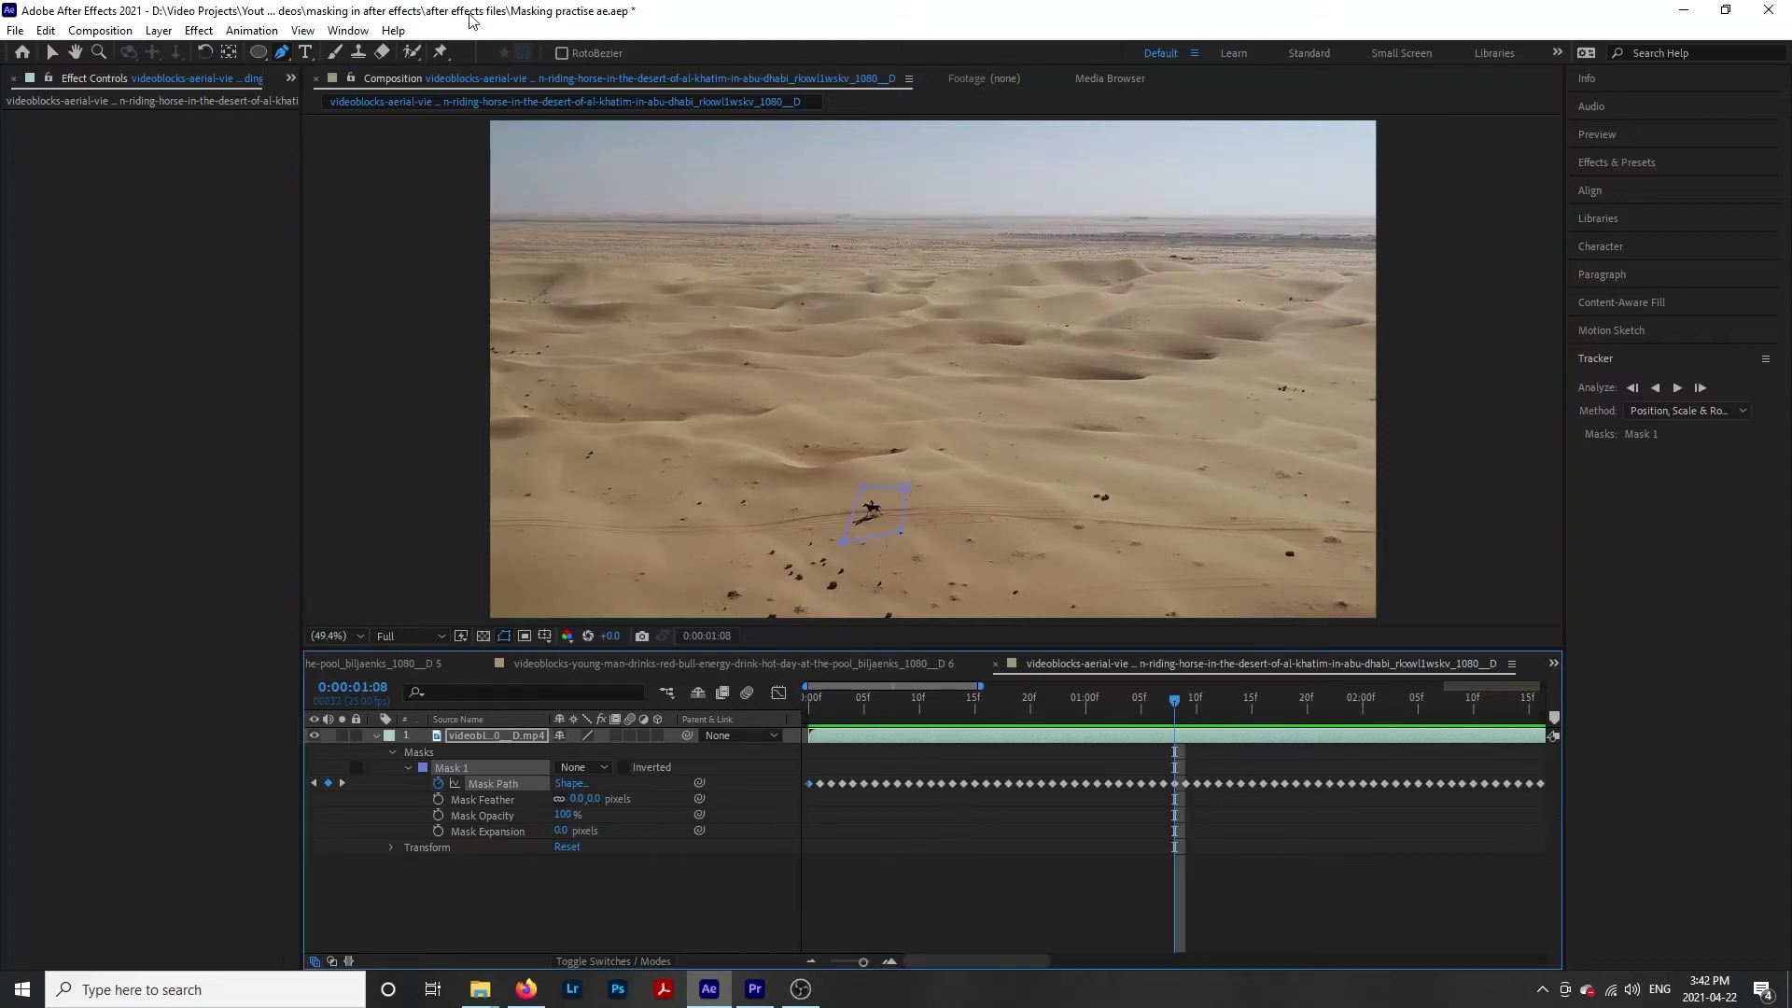
left_click(53, 54)
Step forward frame by frame, re-fitting the mask vertices around the rider to add keyframes.
key("Page_Down")
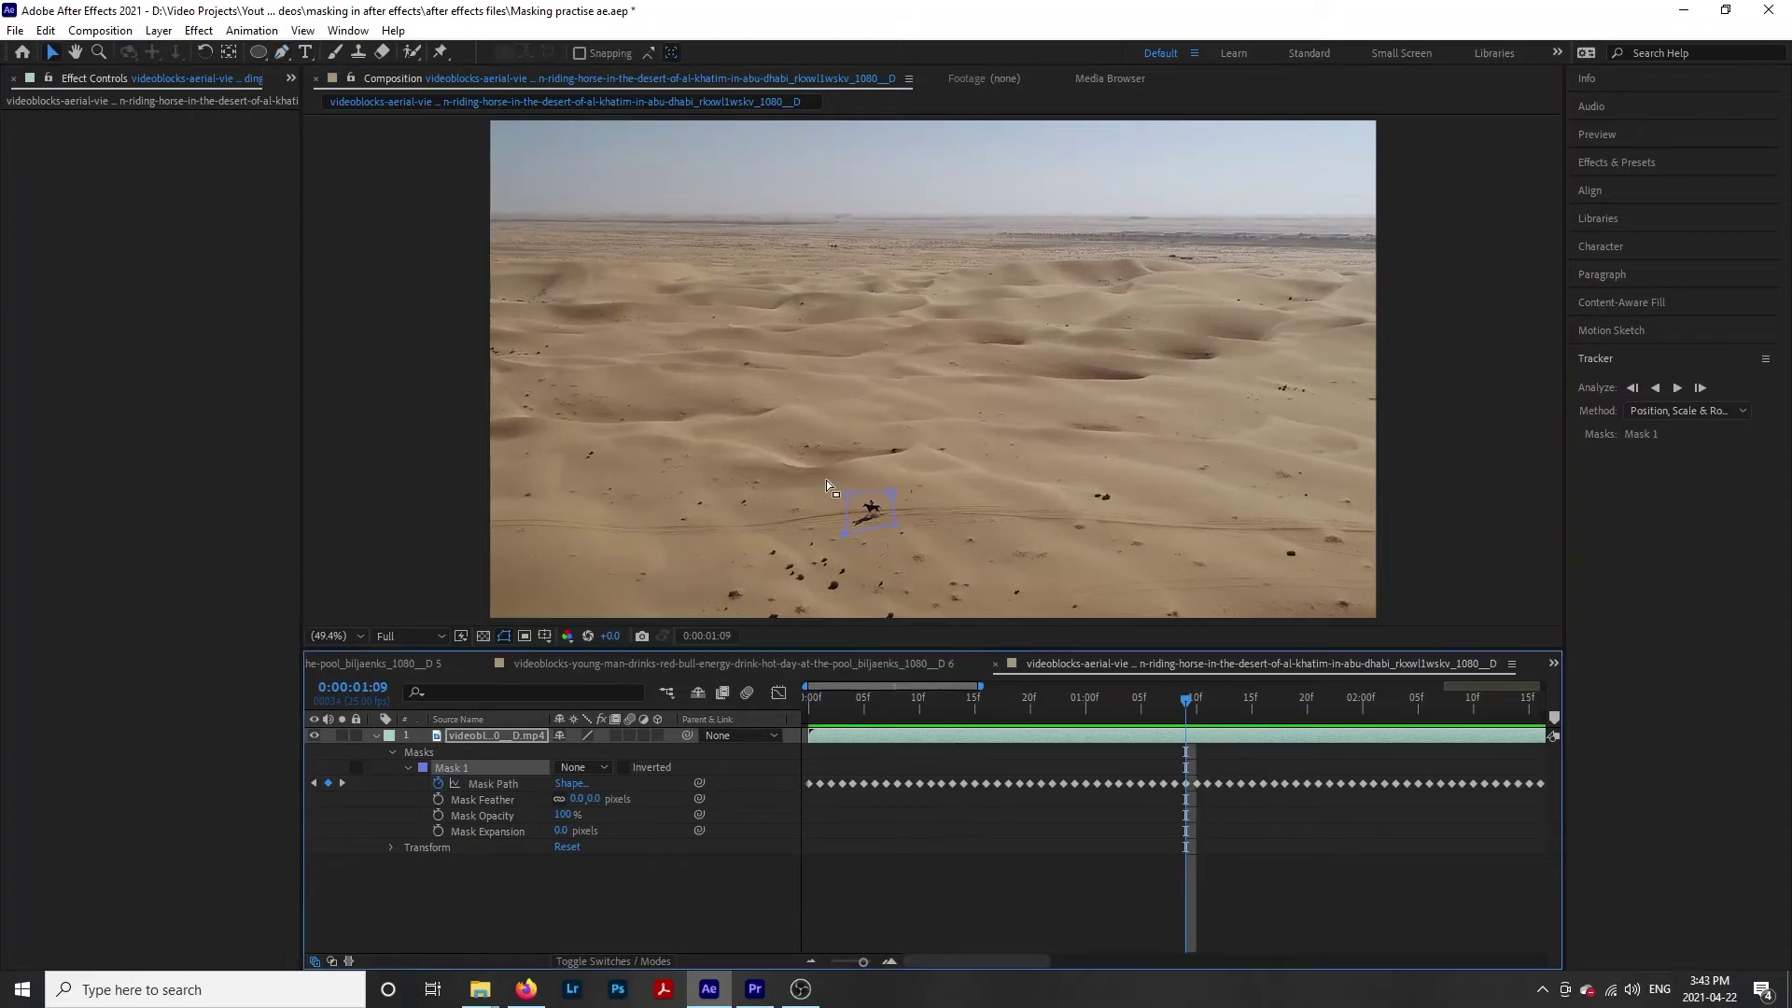
left_click_drag(826, 480, 894, 498)
left_click_drag(941, 555, 943, 563)
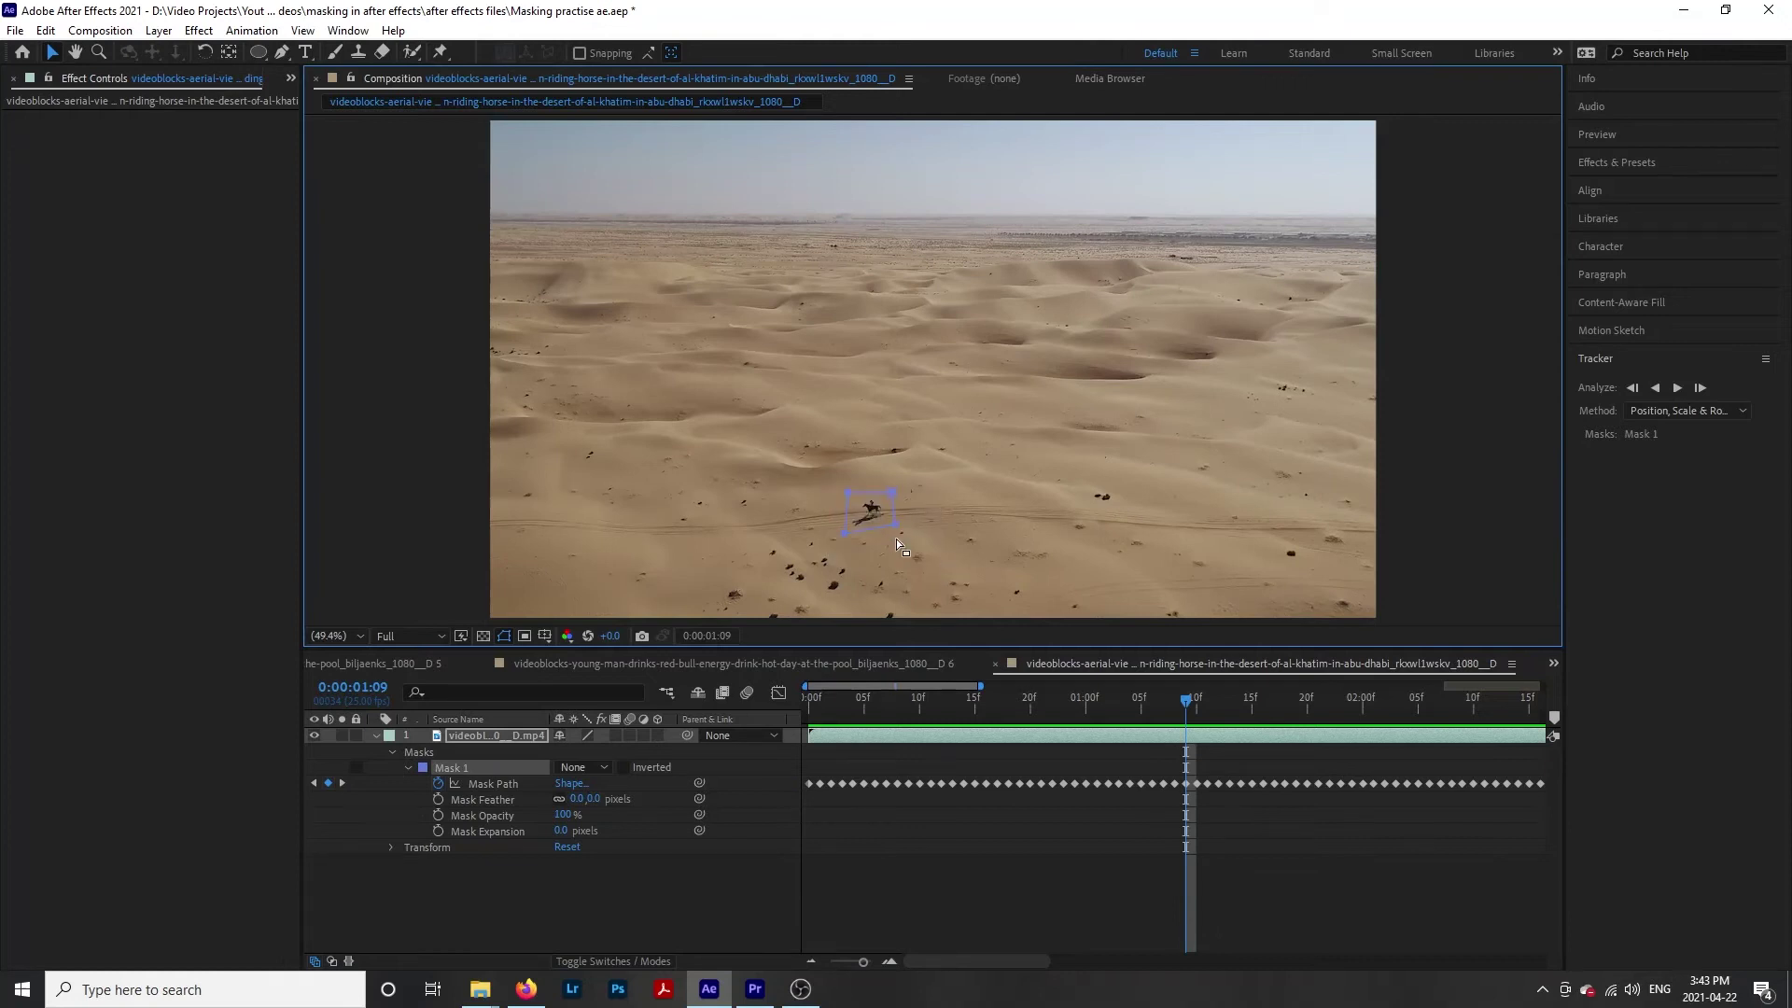
key("Page_Down")
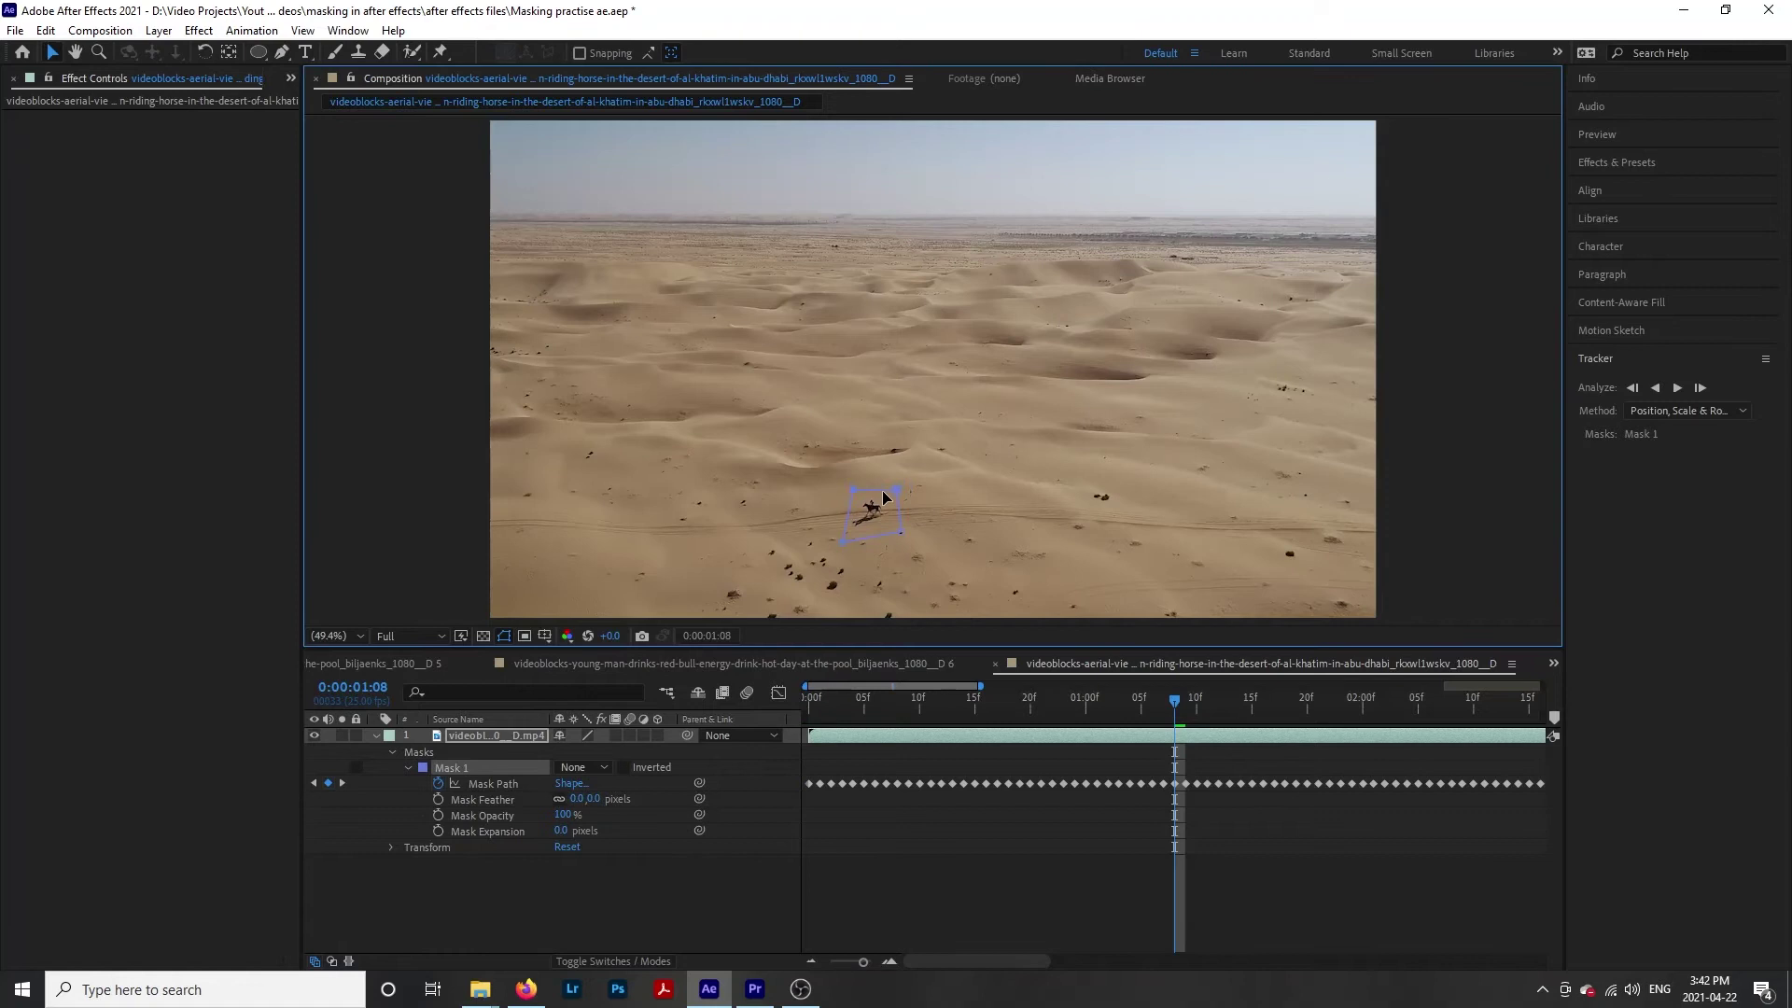
key("Page_Down")
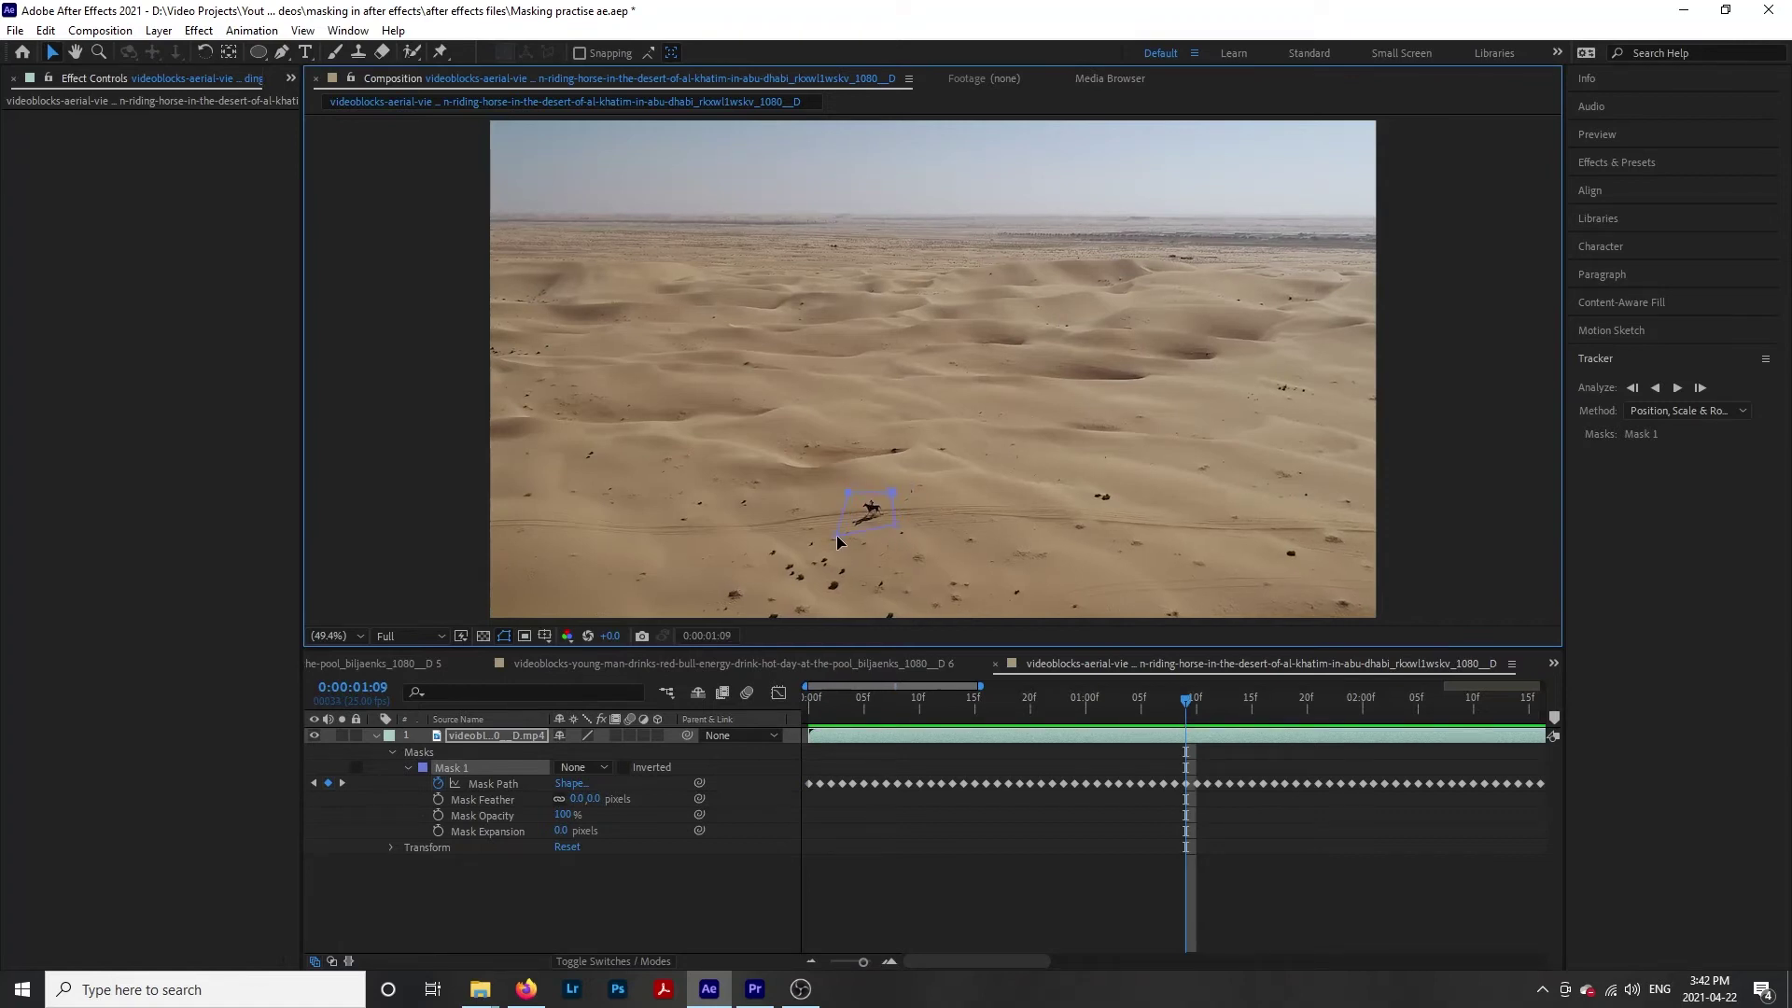
left_click_drag(837, 536, 849, 536)
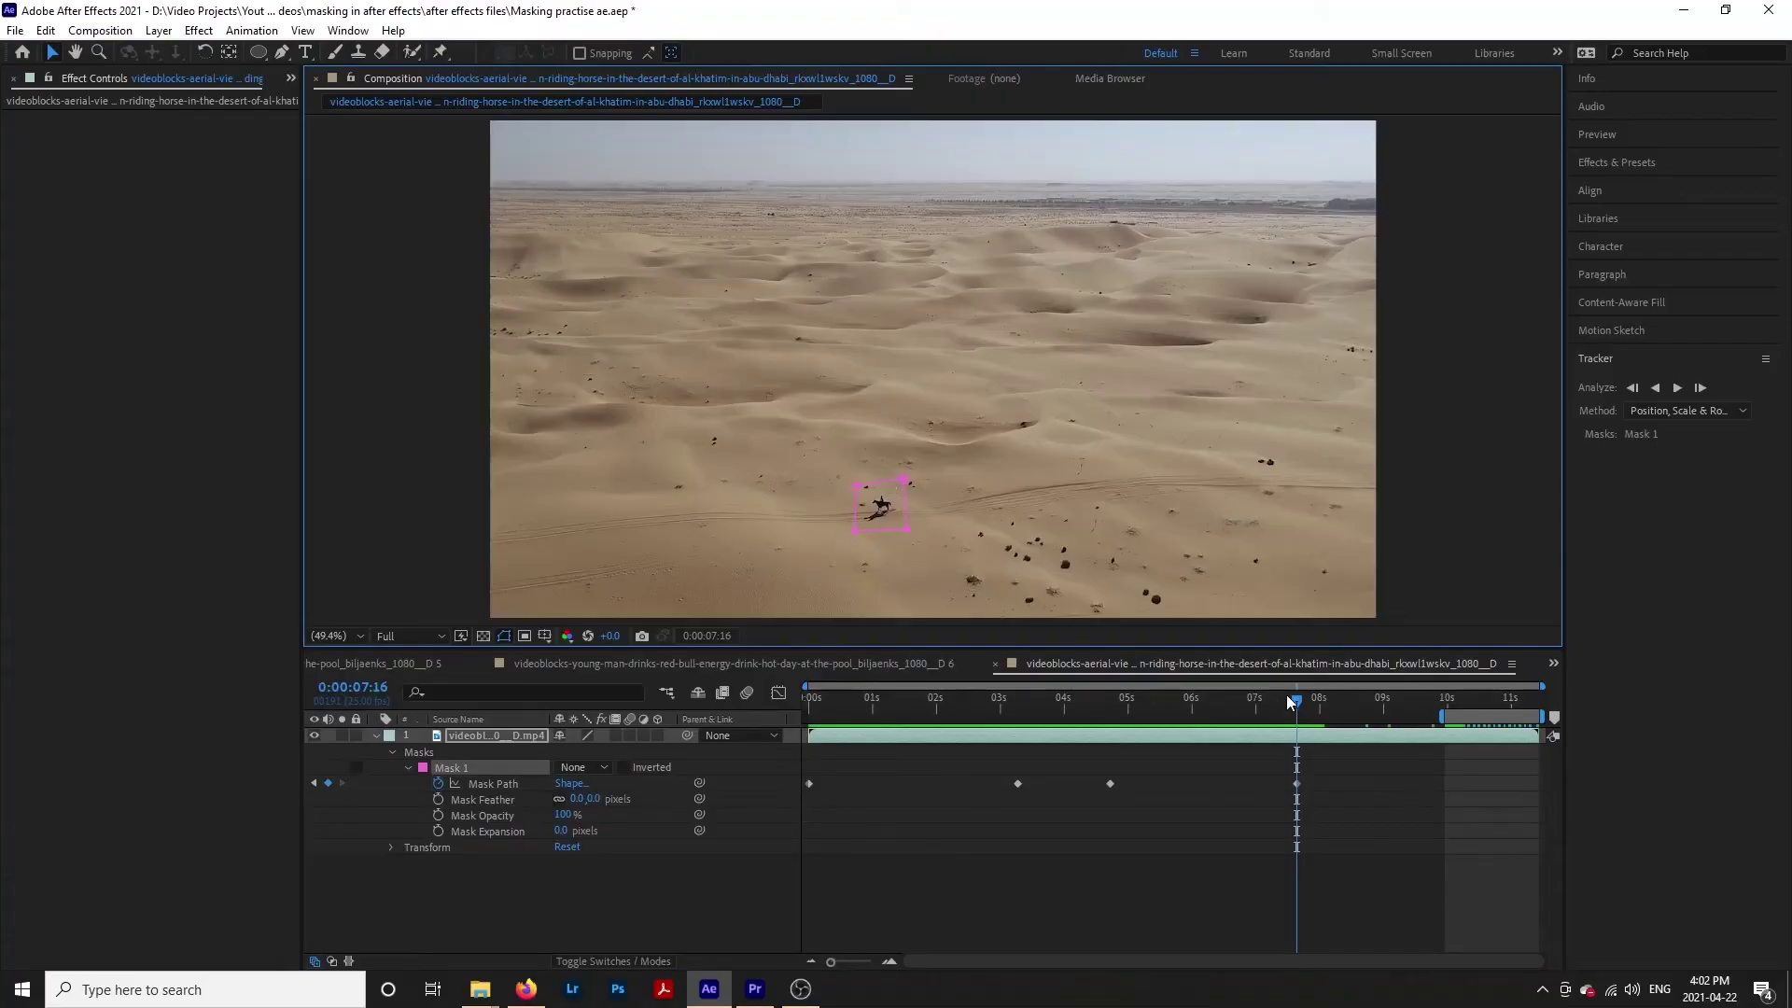
Keyframe Mask 1's path at a later time and at 0:00:03:13, moving the box onto the rider.
left_click_drag(1295, 702, 1220, 702)
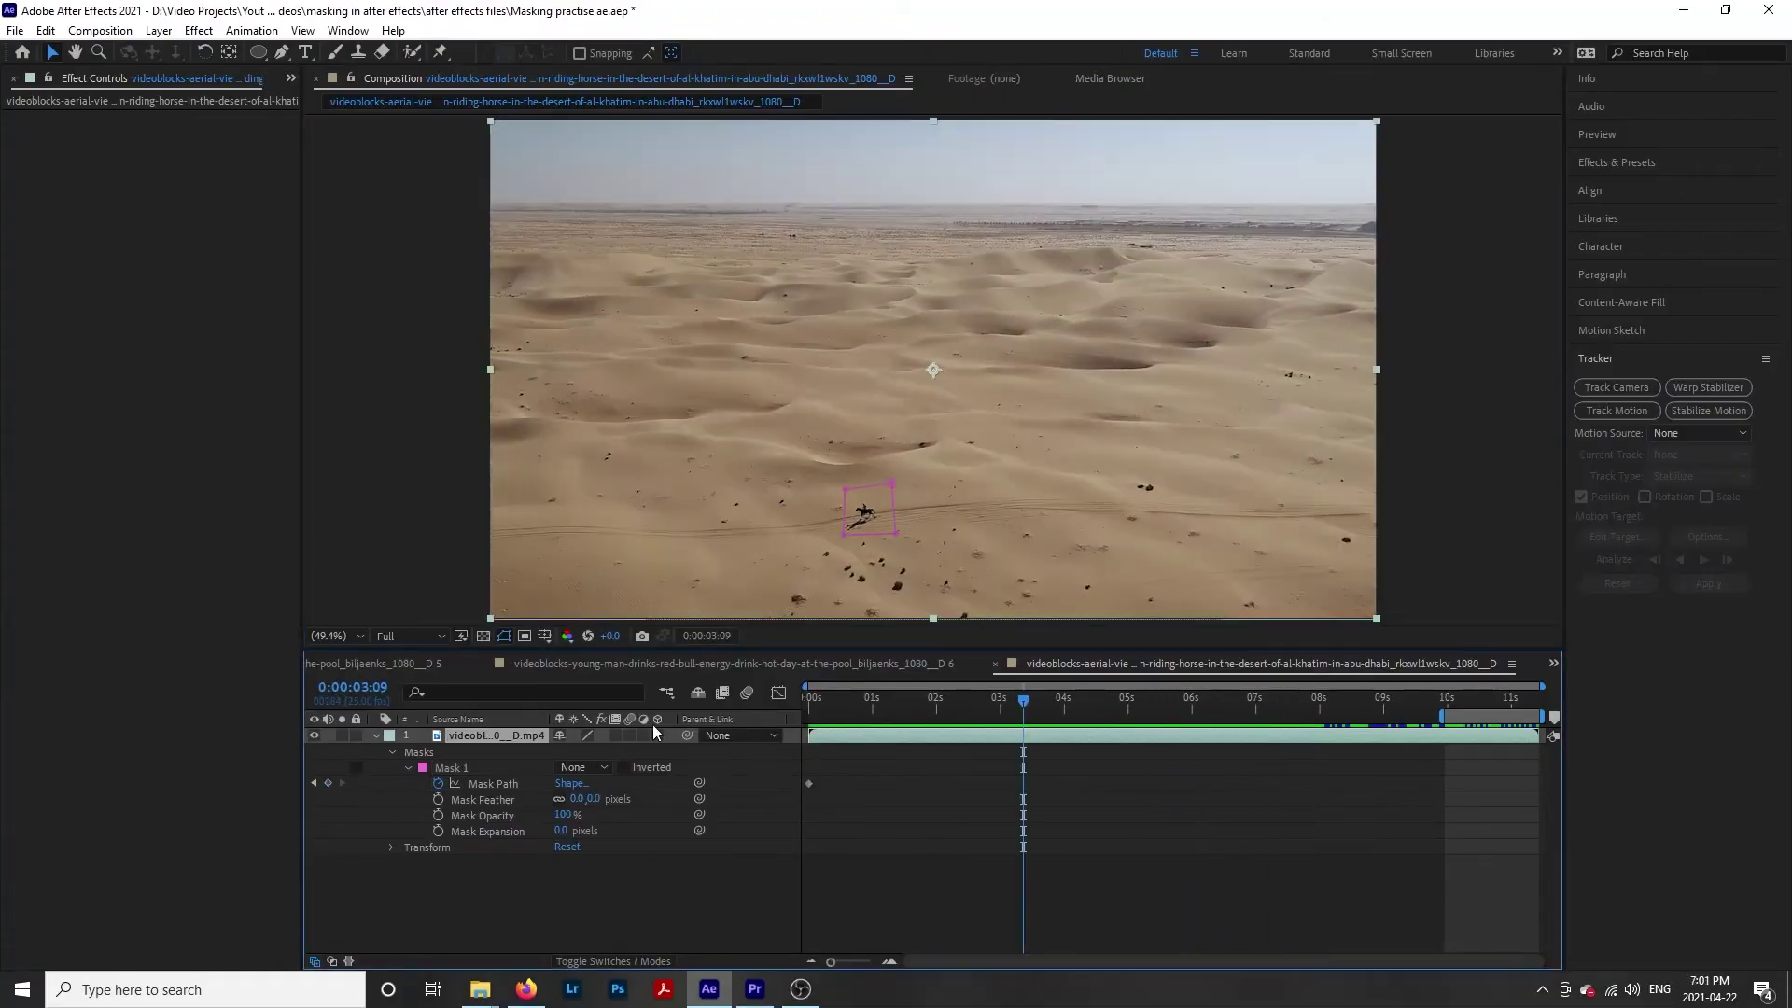
left_click(327, 783)
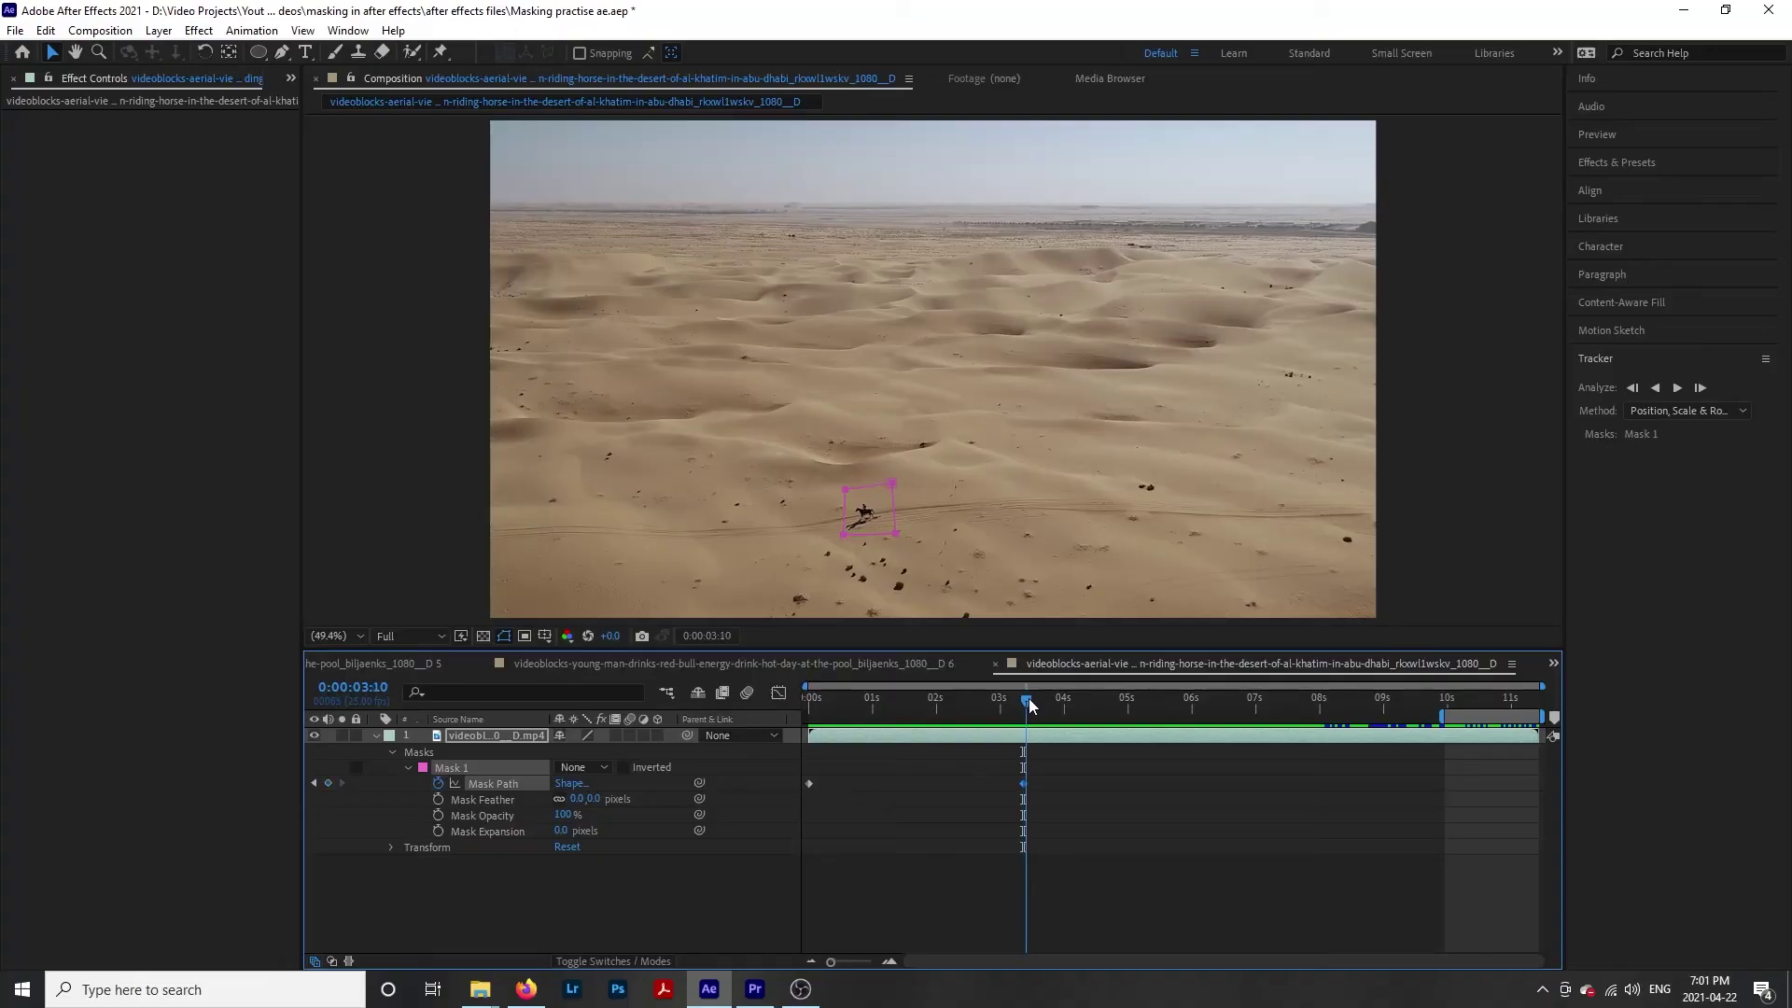
left_click_drag(1030, 706, 1034, 700)
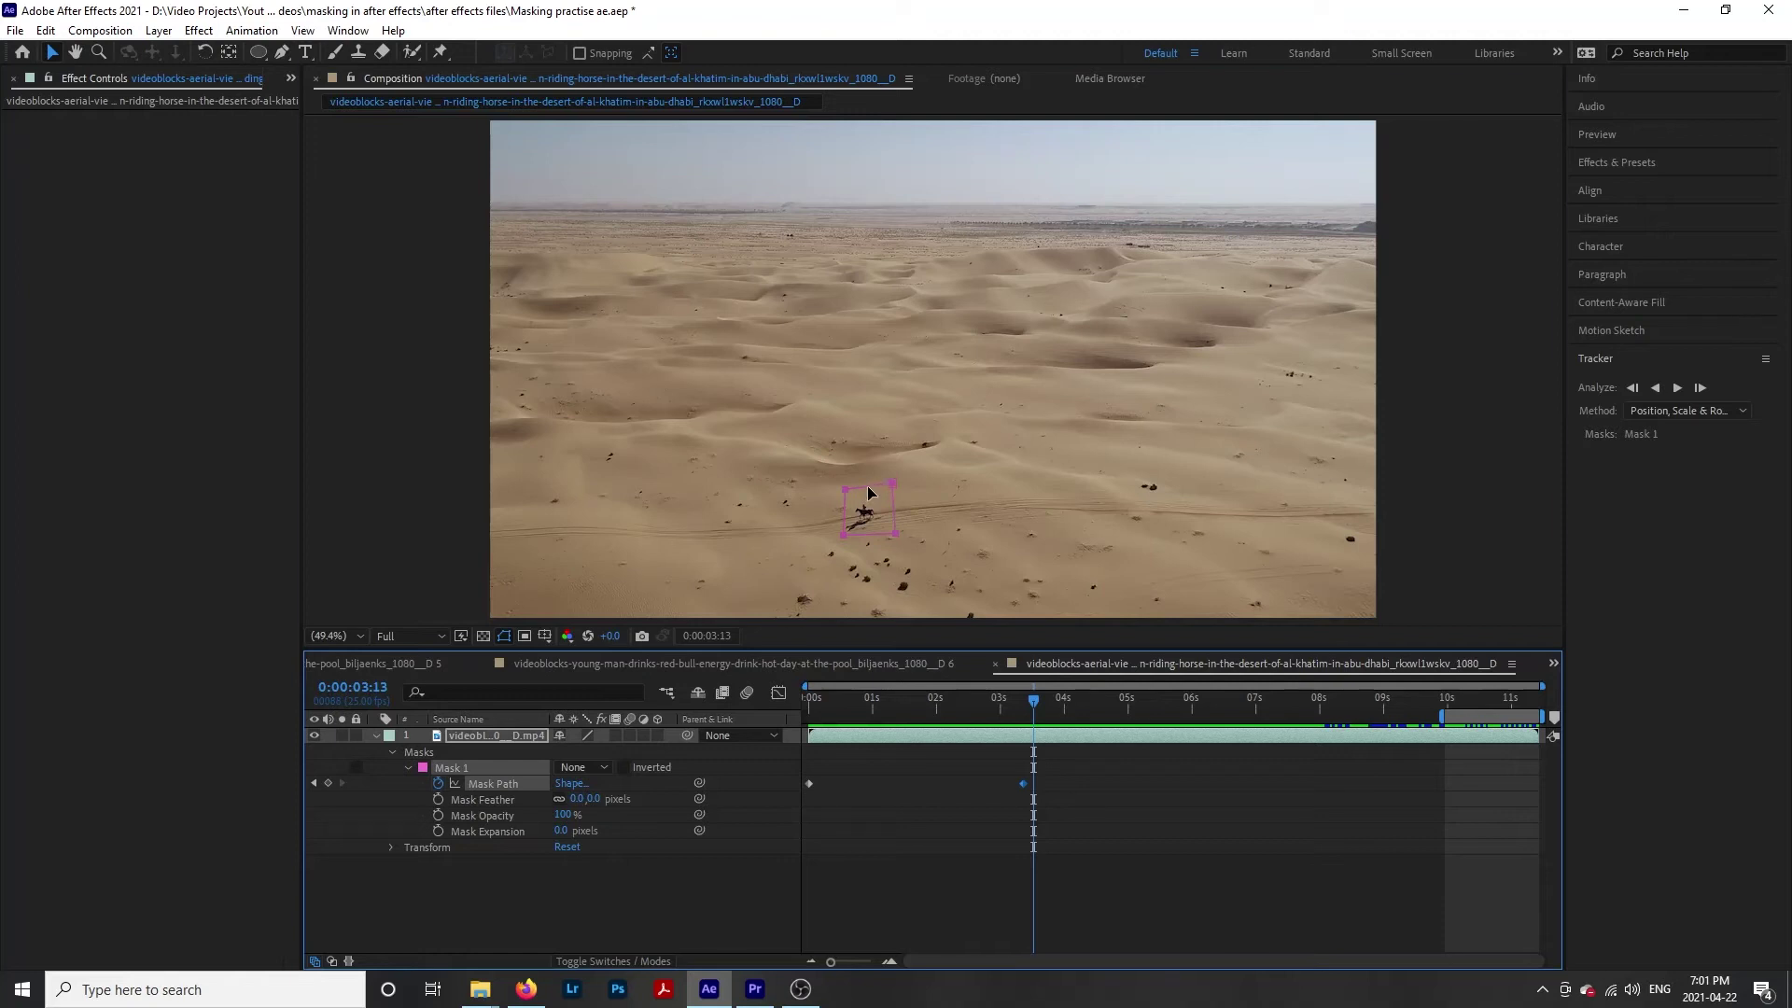
left_click_drag(868, 492, 861, 498)
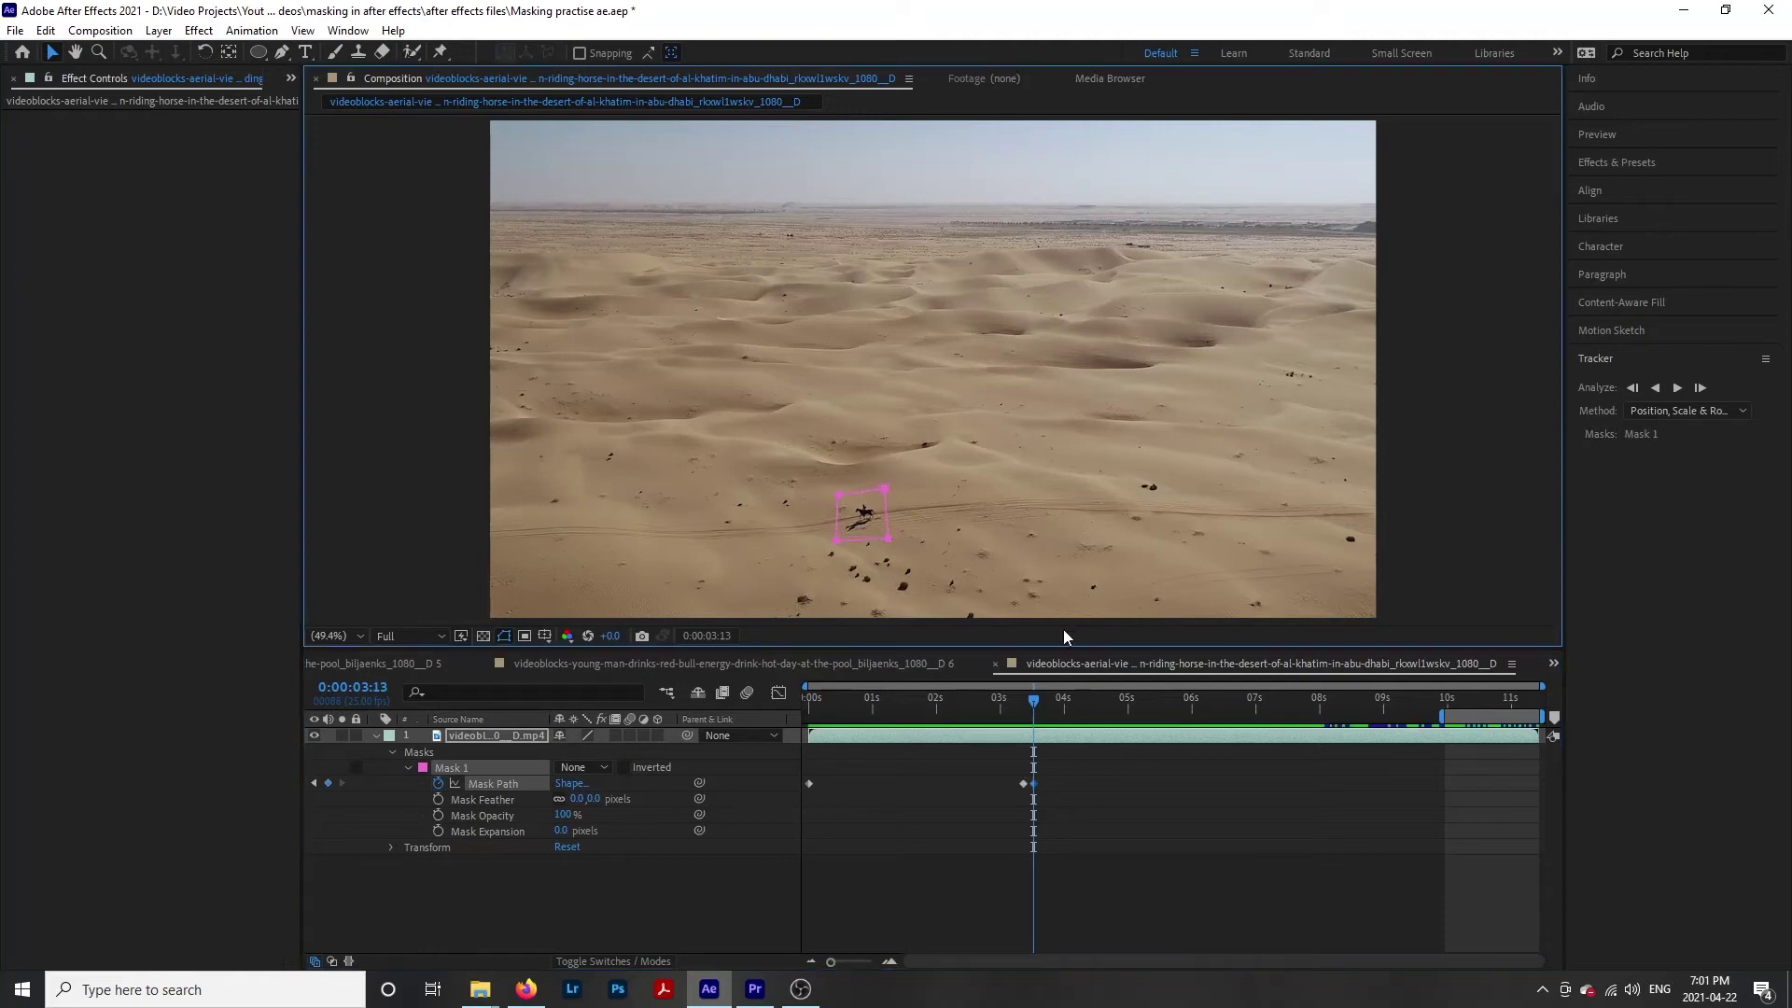
left_click_drag(1033, 700, 1016, 737)
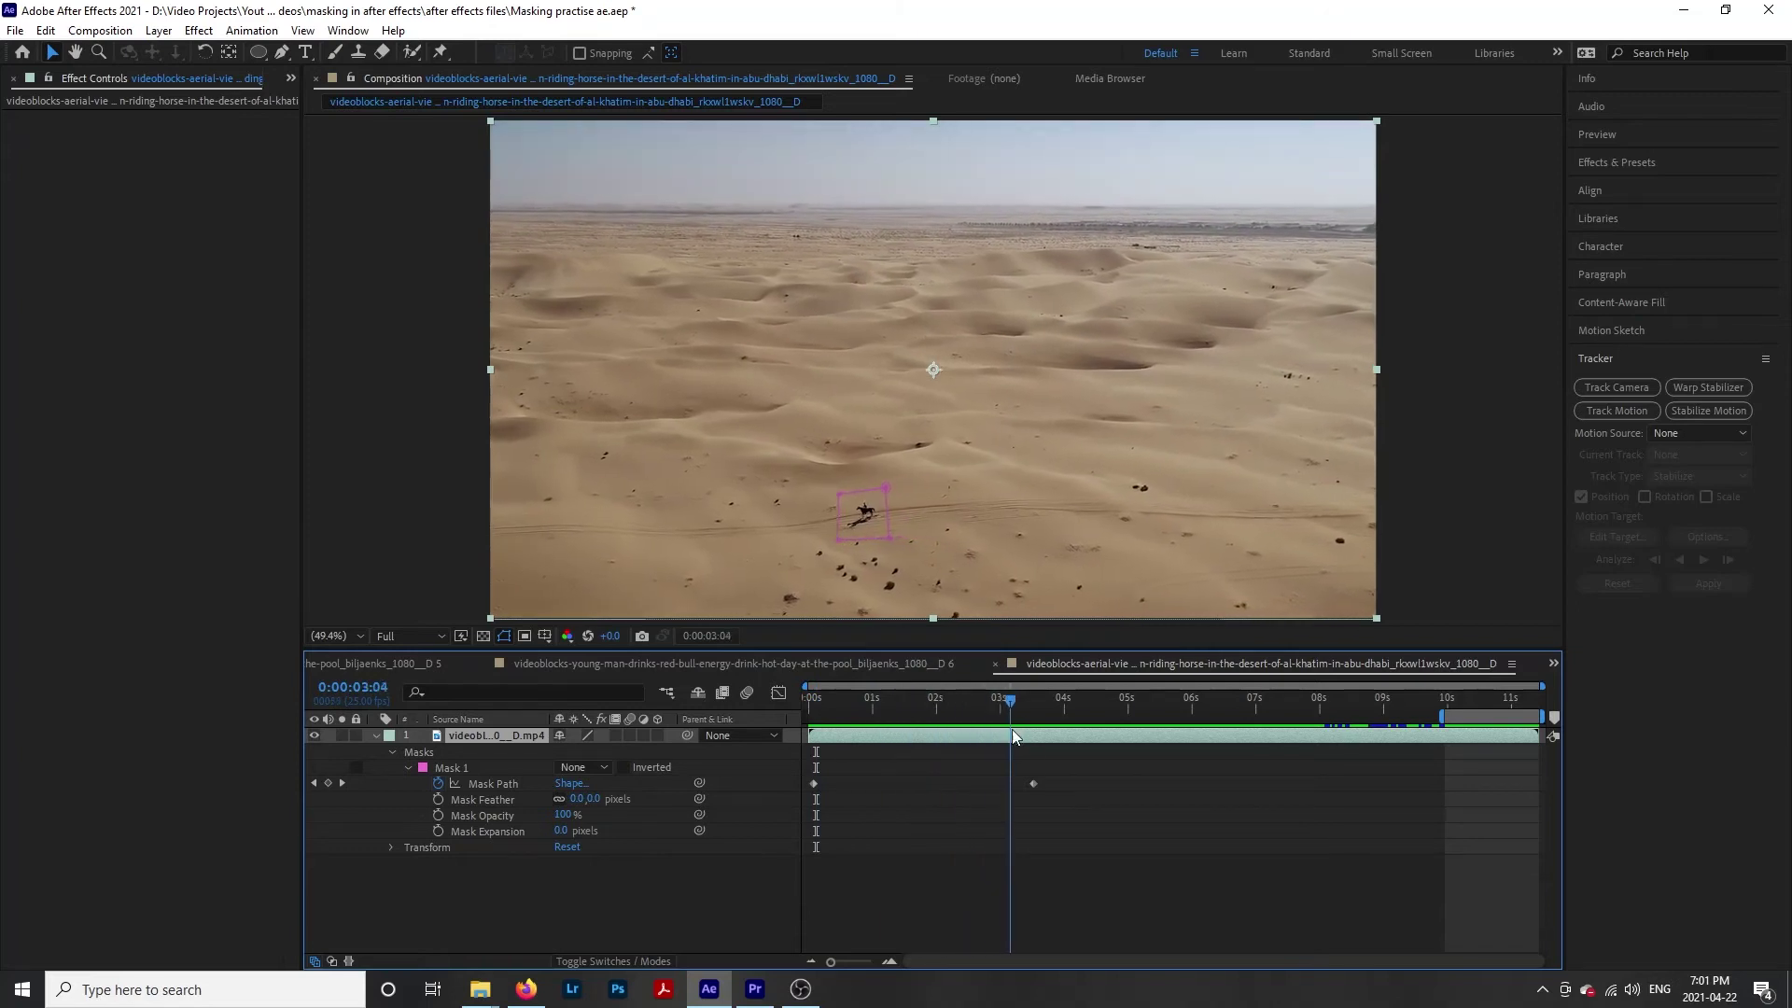
left_click_drag(843, 700, 945, 711)
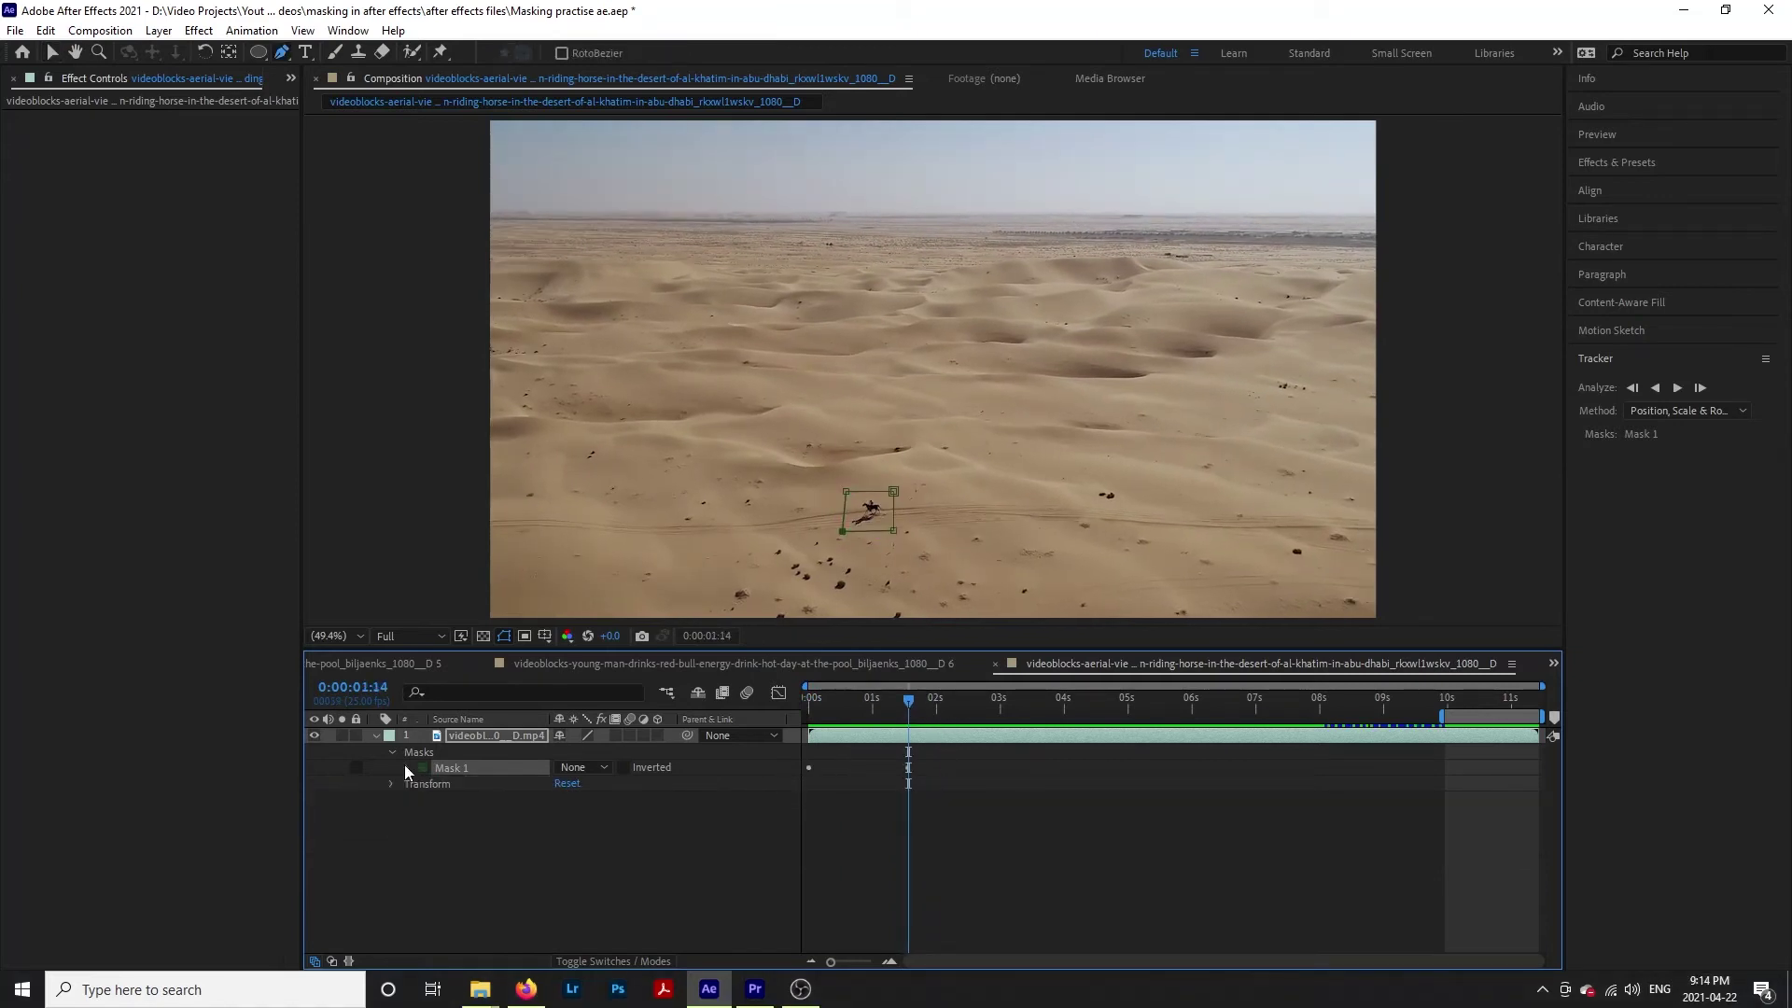
left_click(407, 767)
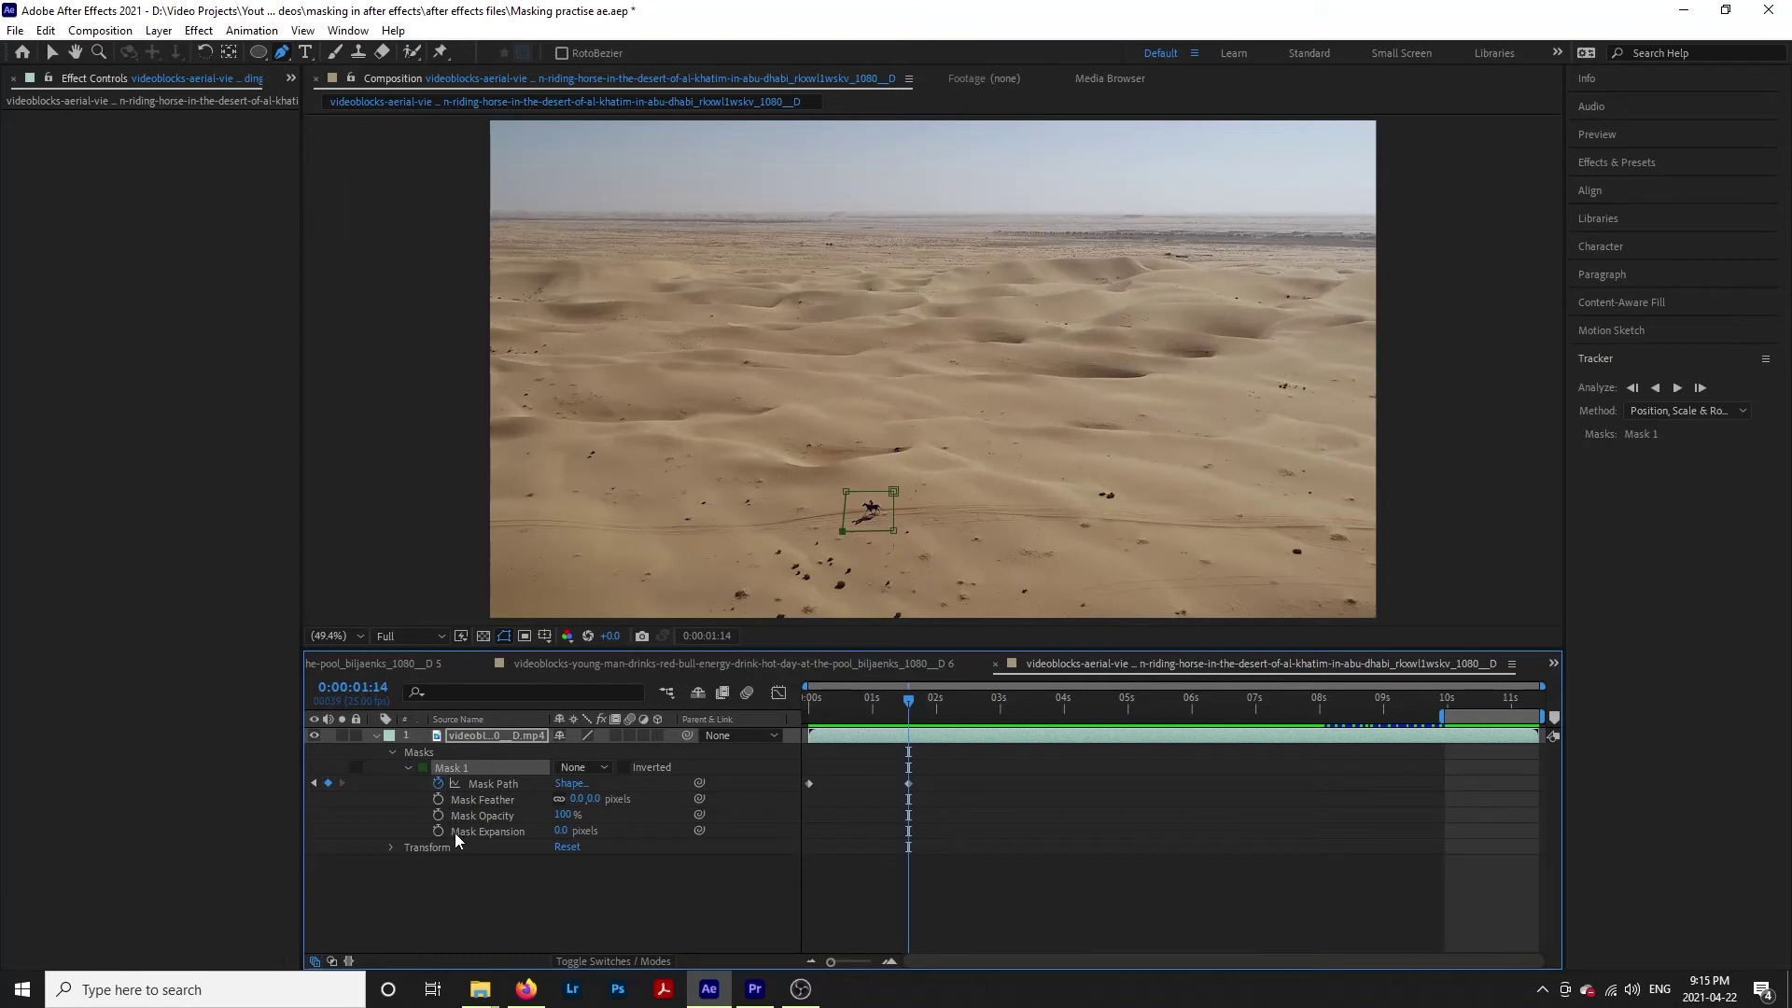
Try Mask Feather and Mask Expansion on Mask 1, undo both, and preview further into the clip.
left_click(438, 799)
left_click_drag(575, 799, 600, 800)
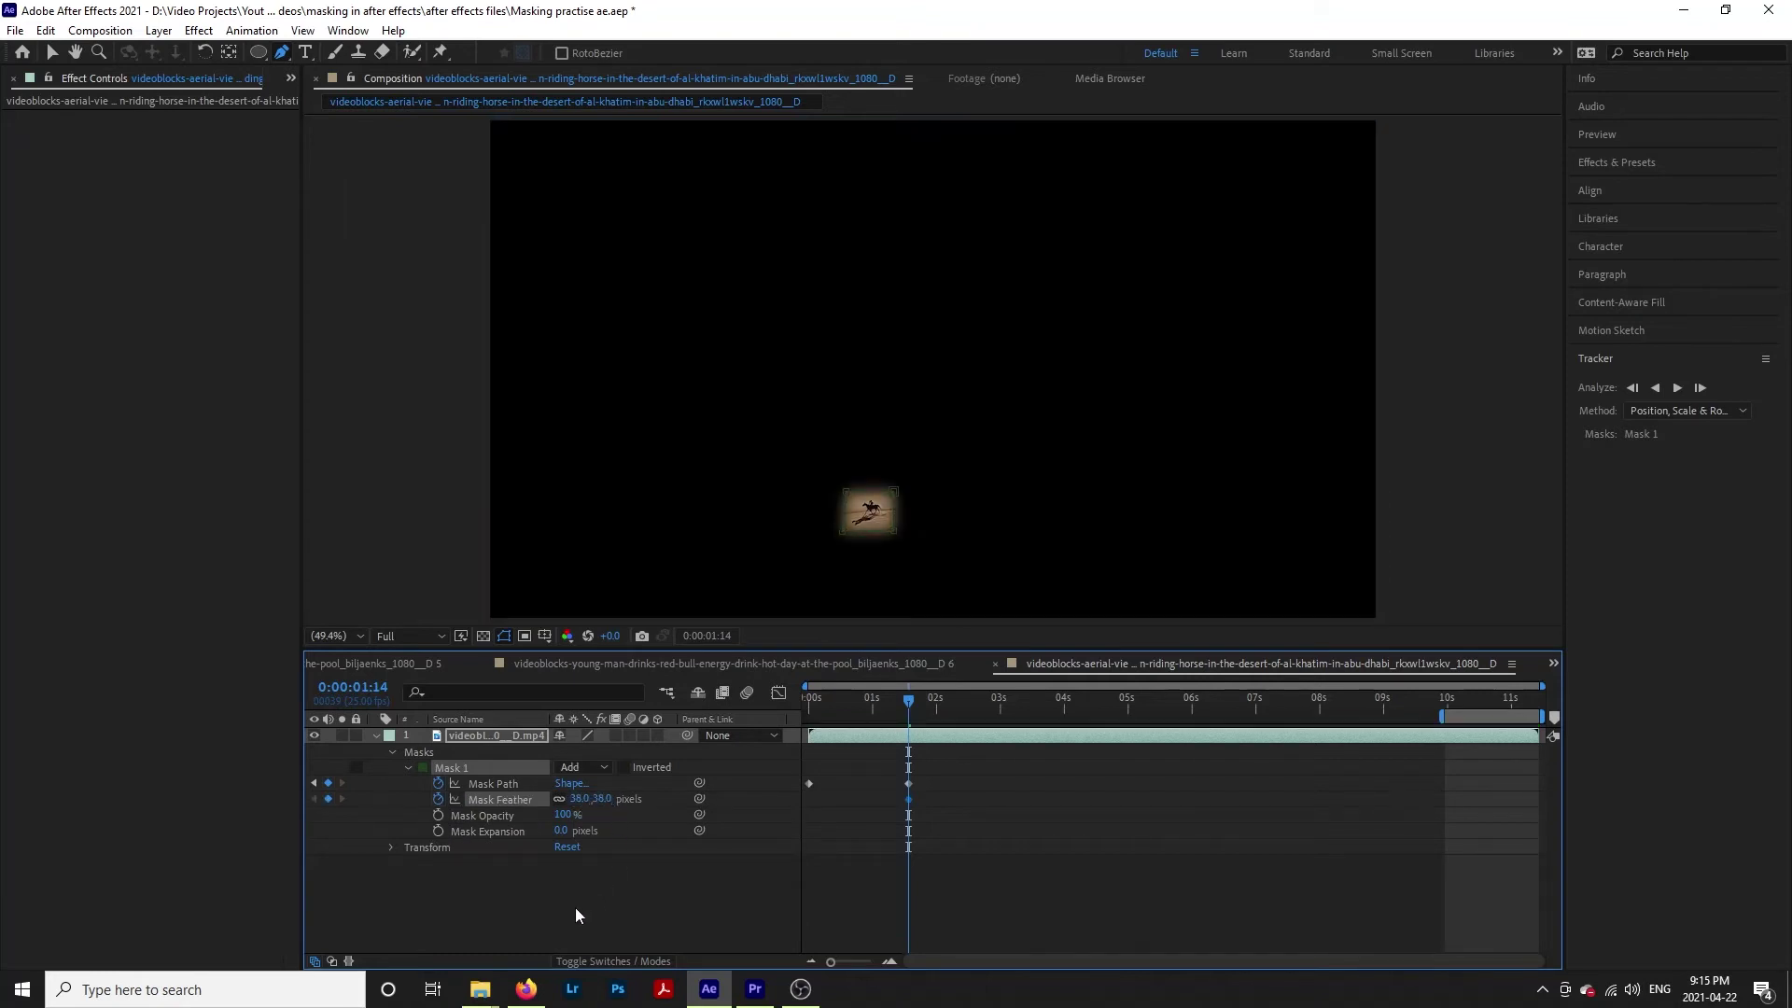
key("ctrl+z")
mouse_move(561, 833)
left_mouse_down()
mouse_move(592, 830)
mouse_move(561, 829)
left_mouse_up()
key("Home")
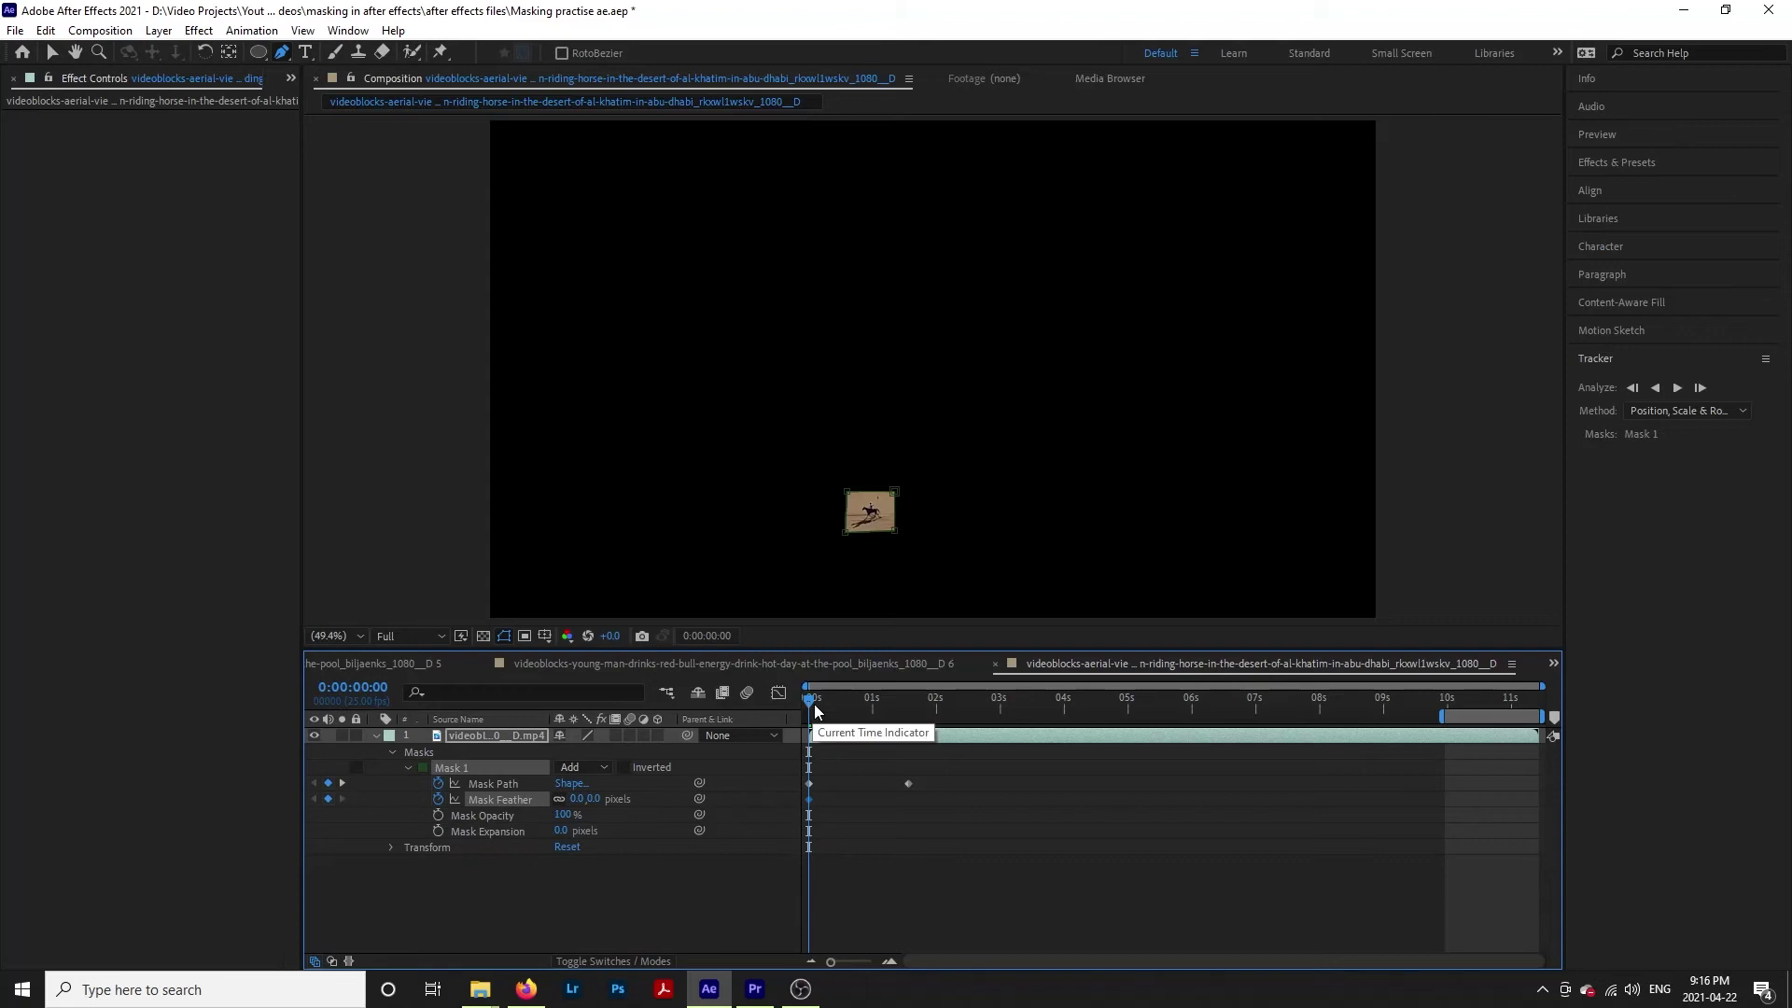
left_click_drag(810, 702, 915, 706)
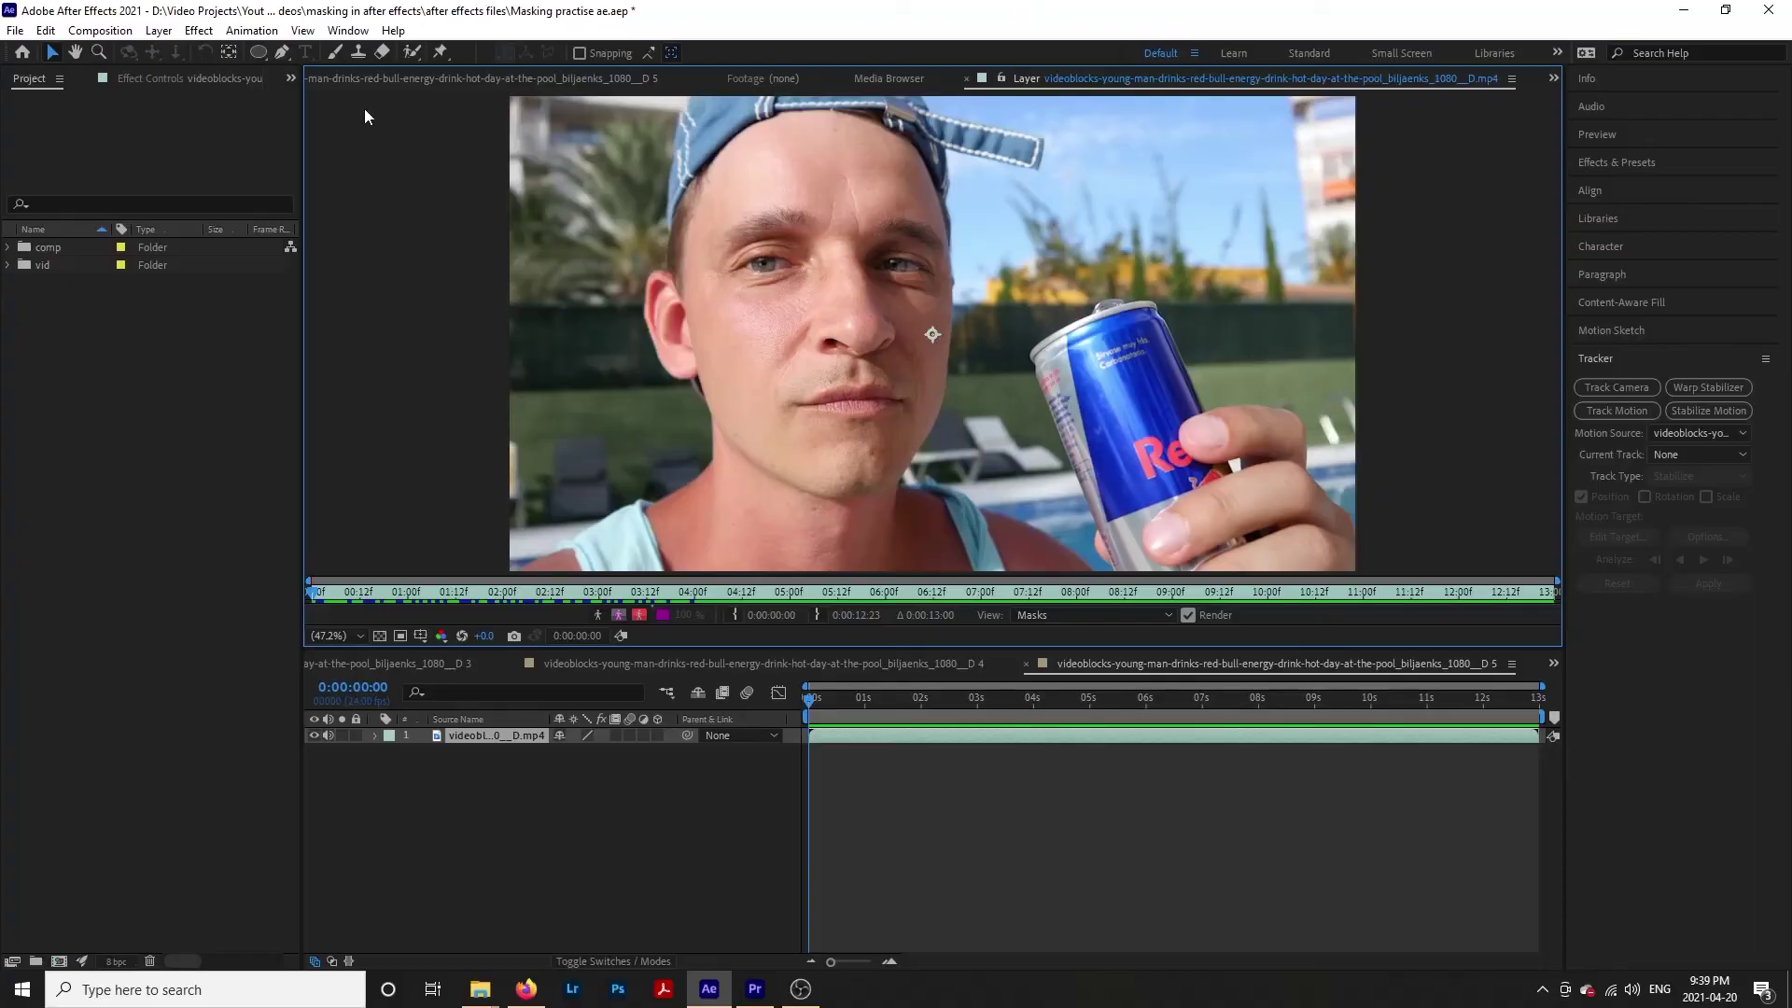
Size the Roto Brush to the man's face and paint his face and cap as foreground.
left_click(410, 53)
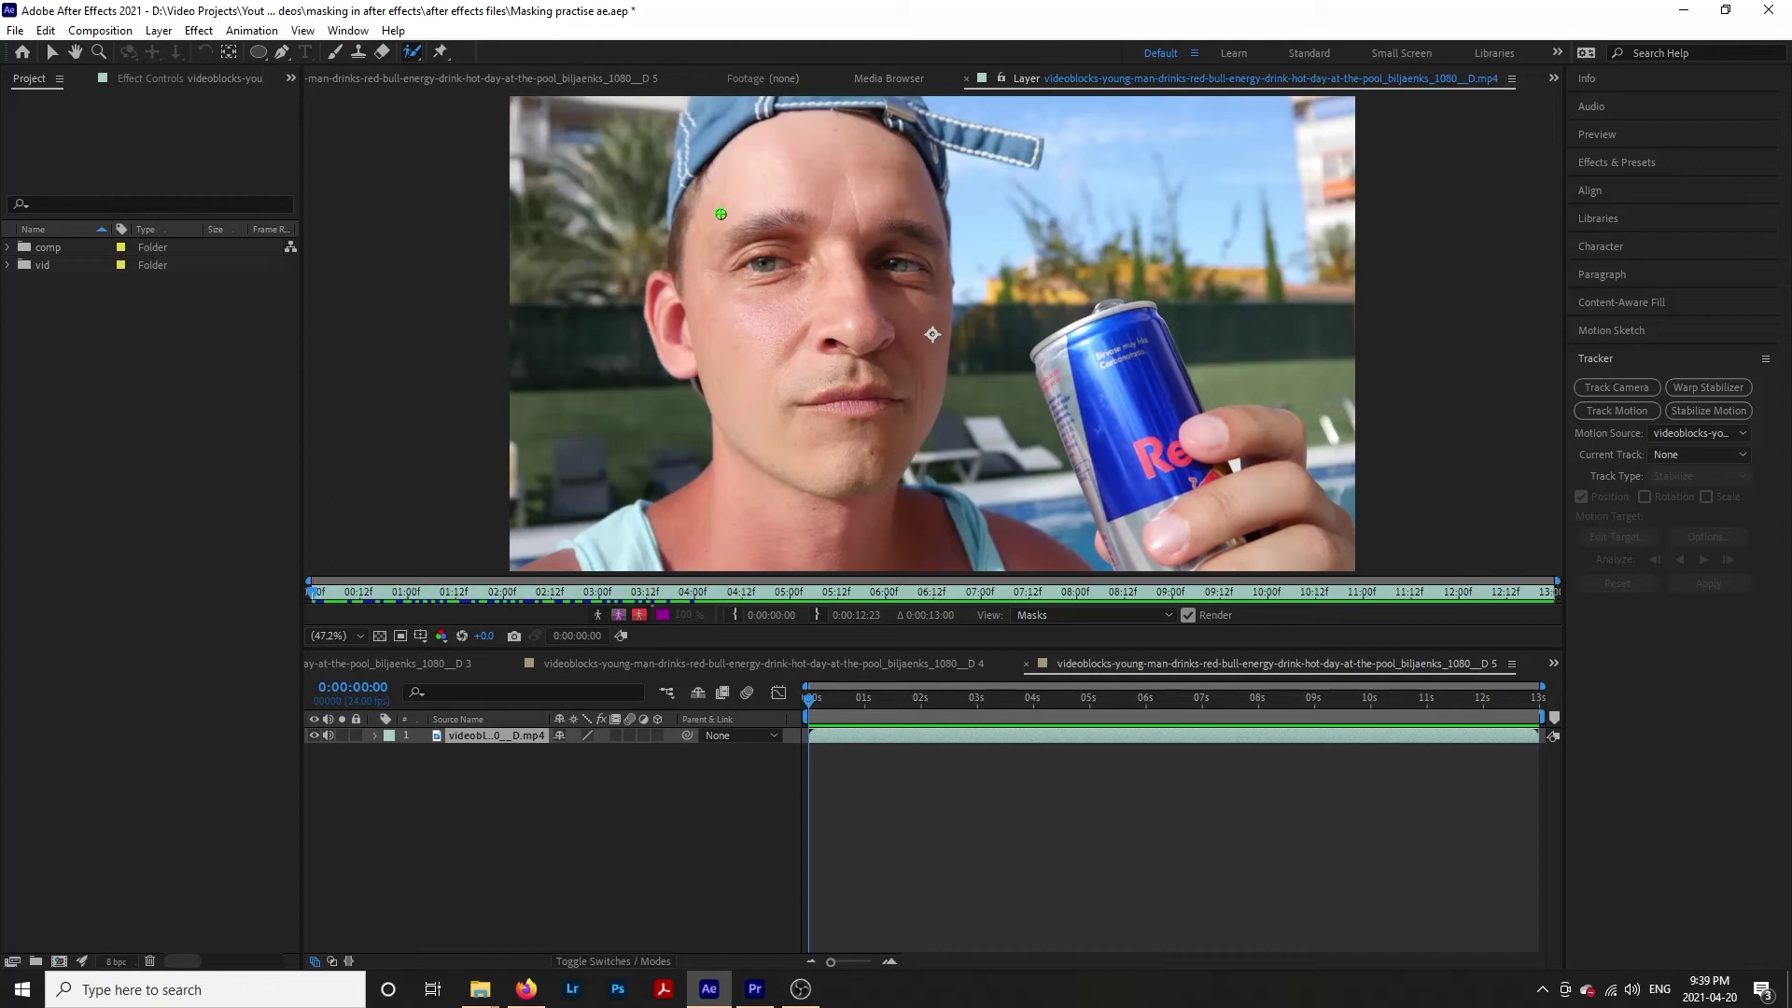
mouse_move(738, 315)
left_mouse_down()
mouse_move(896, 314)
mouse_move(757, 314)
left_mouse_up()
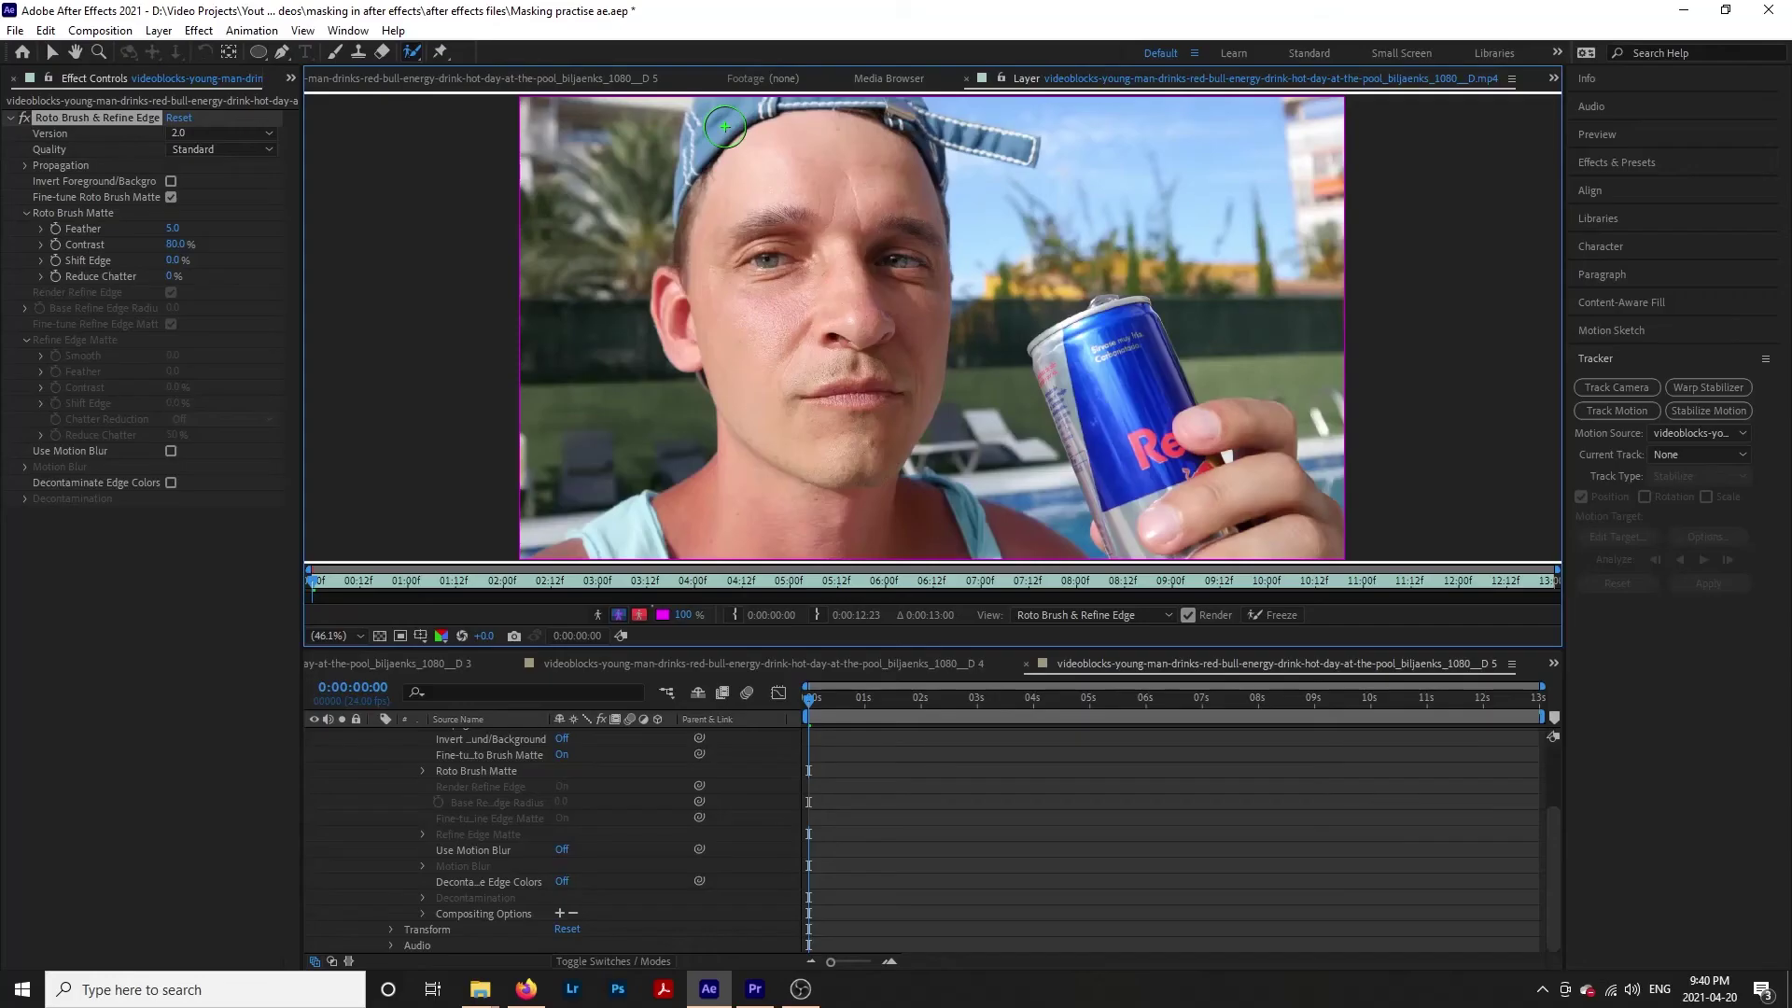
left_click_drag(726, 126, 859, 535)
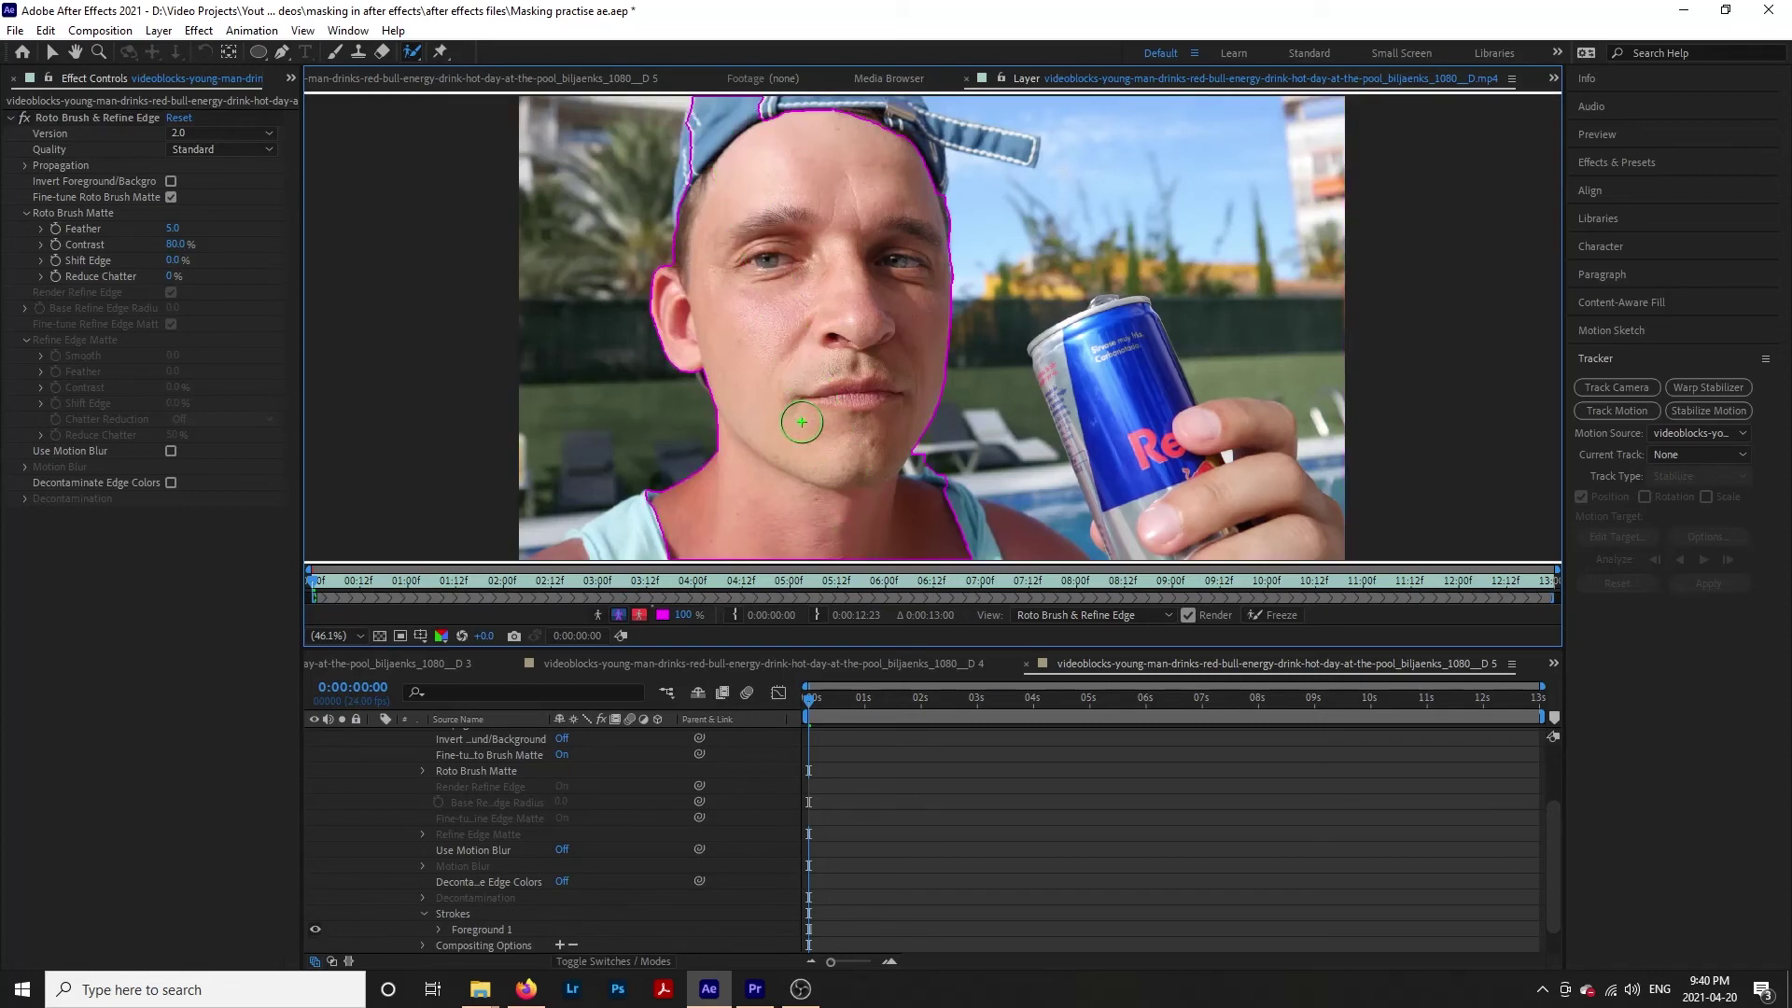
Add the left shoulder, the can and the left side of the face to the foreground.
left_click_drag(669, 525, 611, 545)
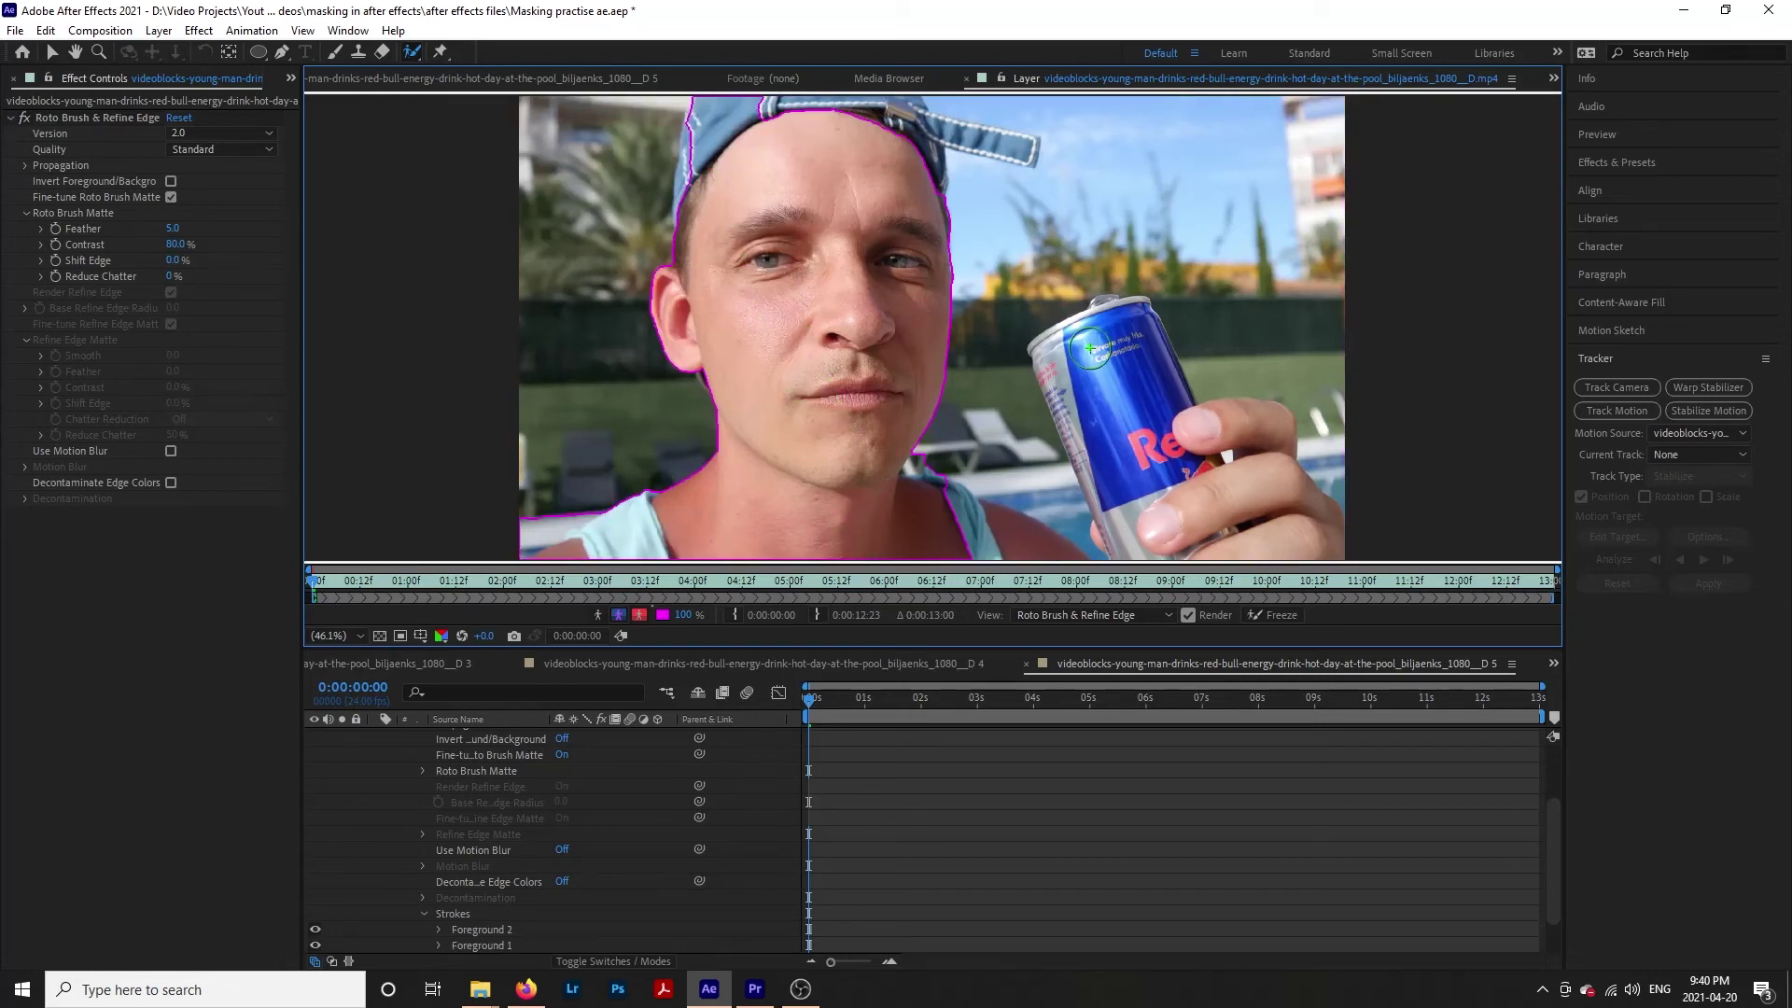
left_click_drag(1083, 329, 1187, 578)
mouse_move(733, 105)
left_mouse_down()
mouse_move(686, 333)
mouse_move(745, 423)
left_mouse_up()
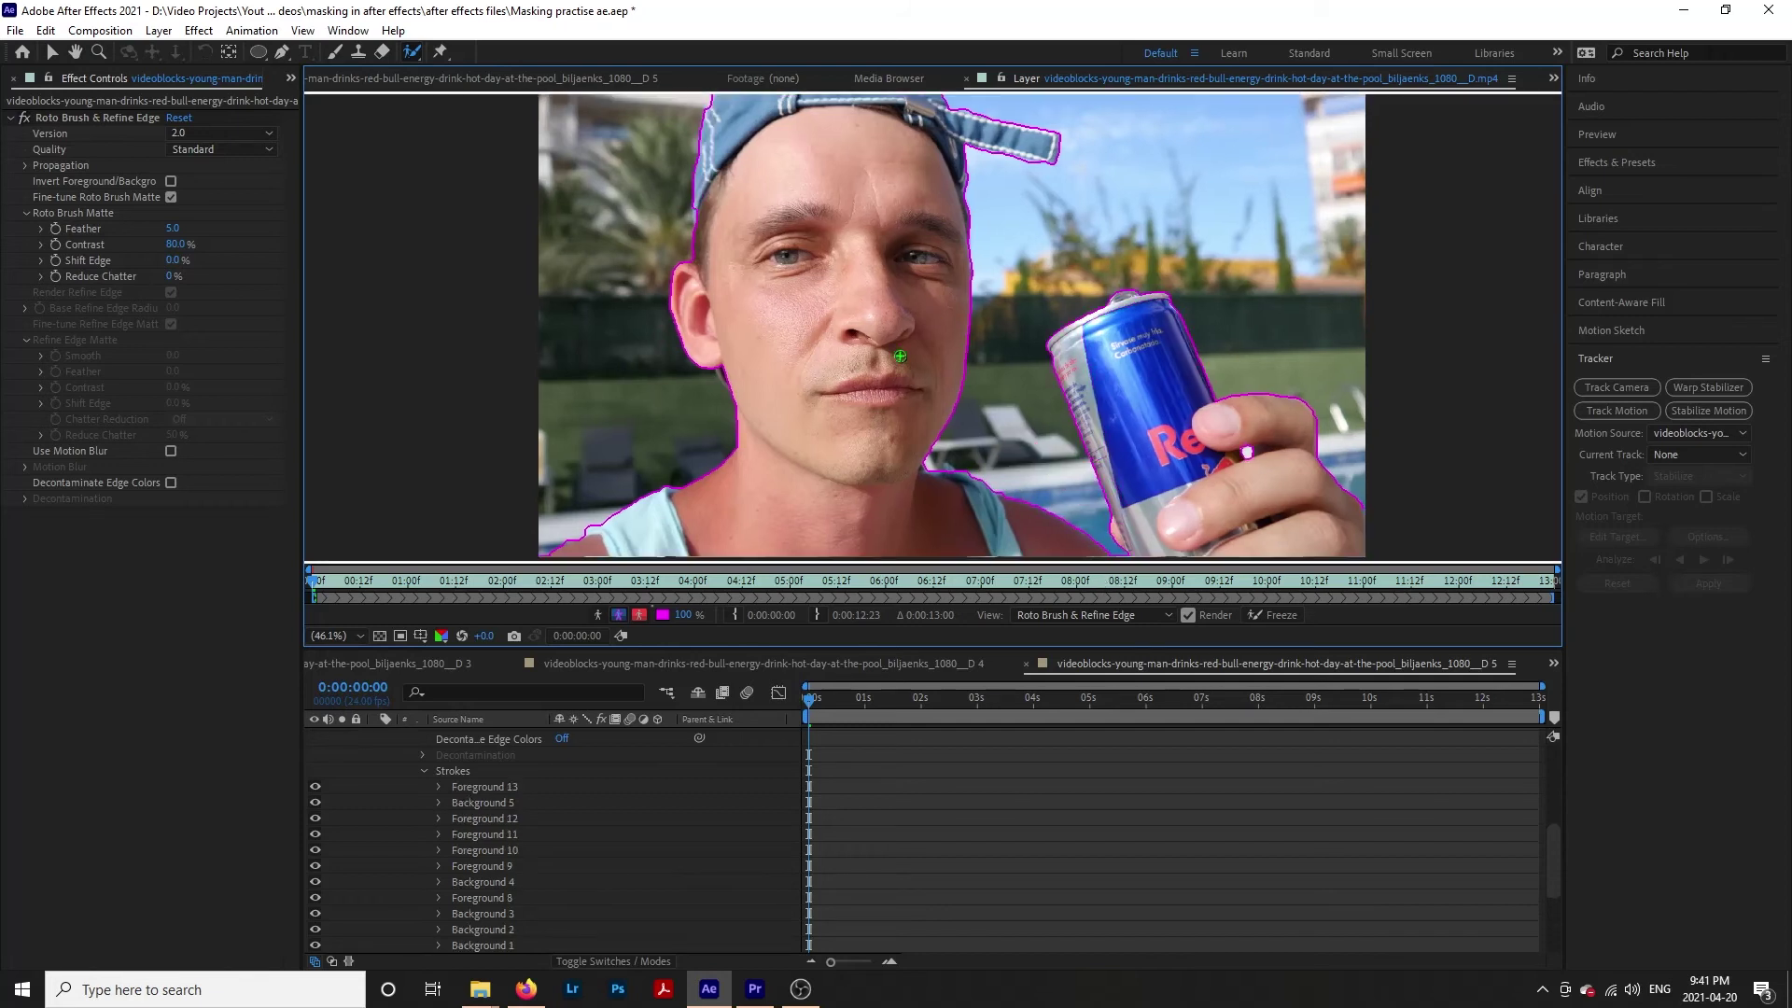
scroll(899, 355, "up", 6)
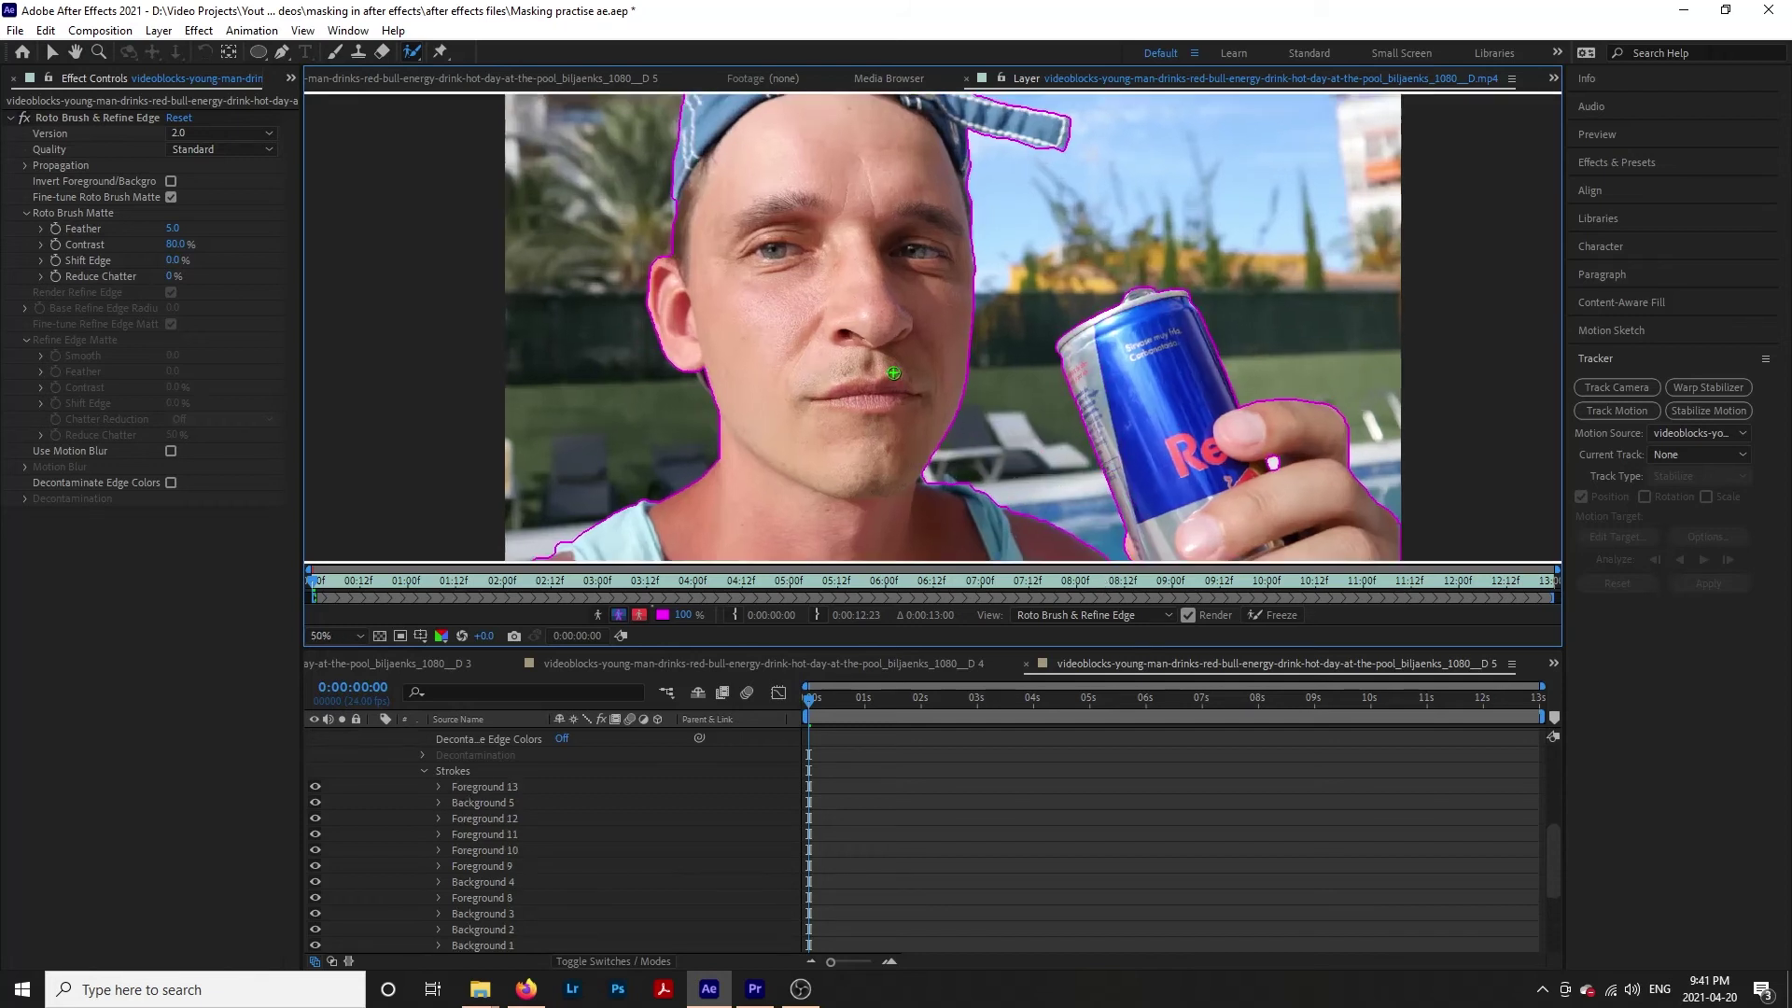
scroll(884, 386, "down", 3)
scroll(883, 387, "down", 2)
scroll(886, 390, "up", 2)
Refine the roto outline along the jaw, cap edge and hair.
key("space")
mouse_move(548, 405)
left_mouse_down()
mouse_move(852, 372)
mouse_move(793, 388)
mouse_move(808, 416)
left_mouse_up()
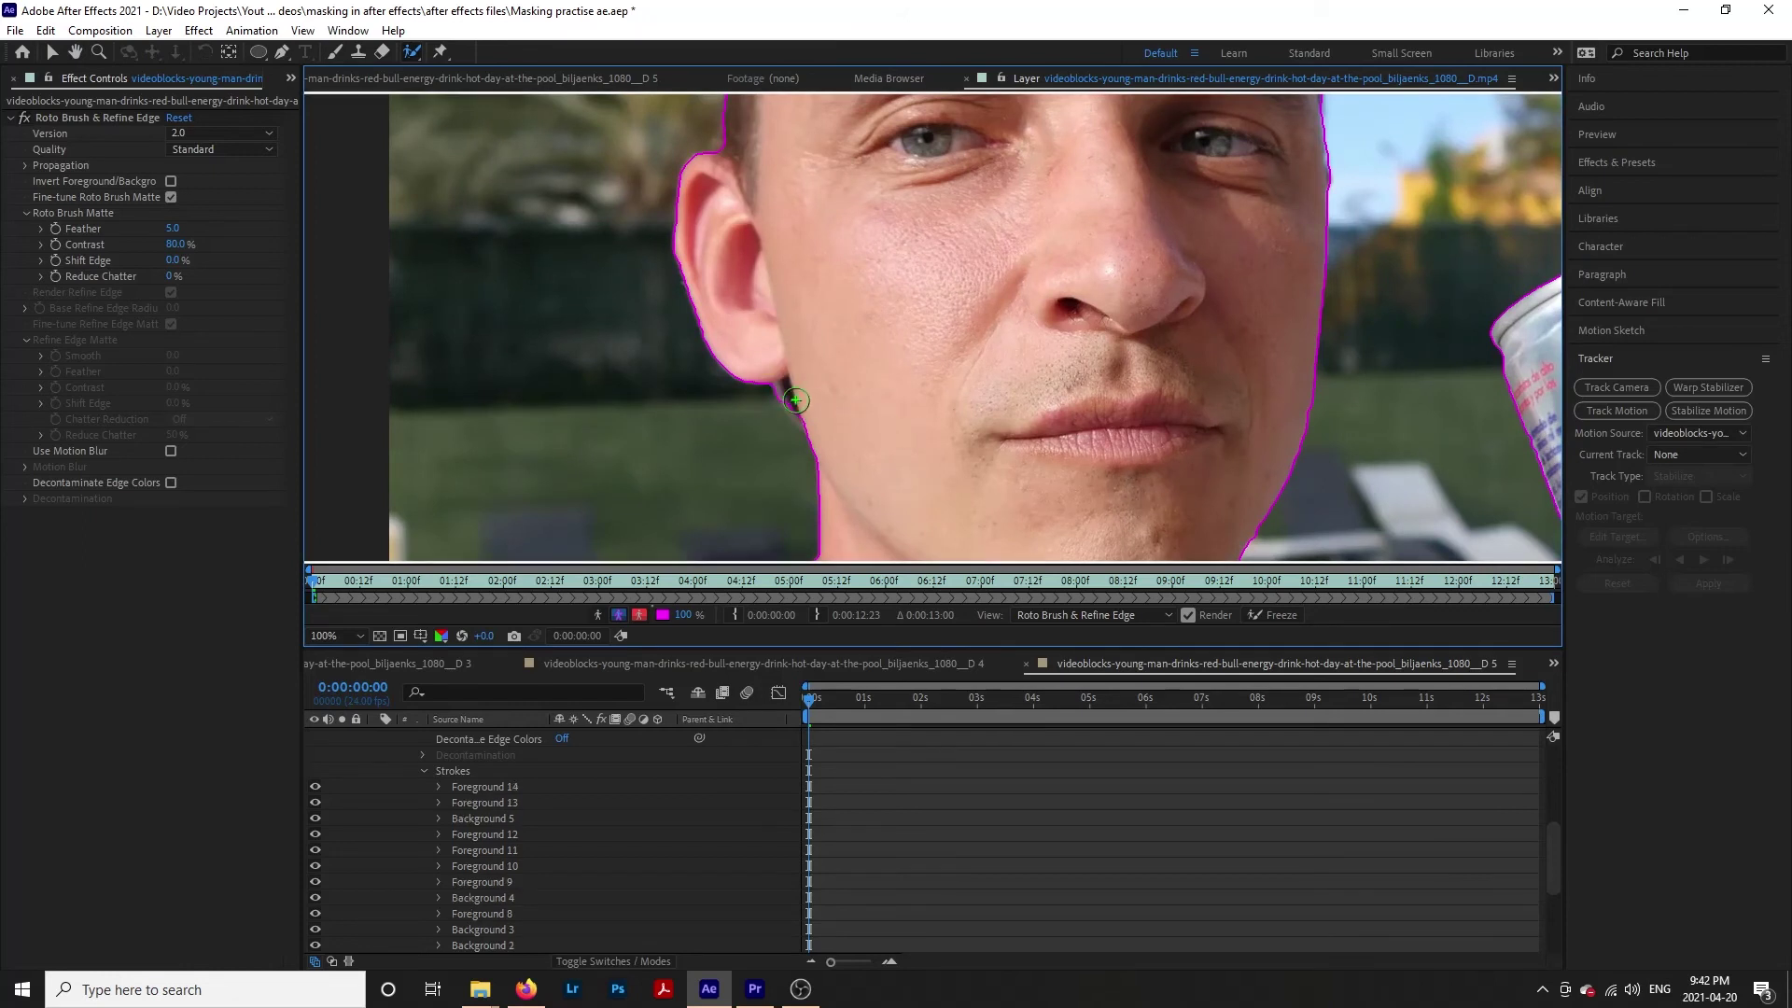
left_click_drag(783, 382, 810, 422)
key("space")
left_click_drag(821, 256, 752, 451)
left_click_drag(661, 261, 674, 308)
key("space")
left_click_drag(744, 176, 681, 478)
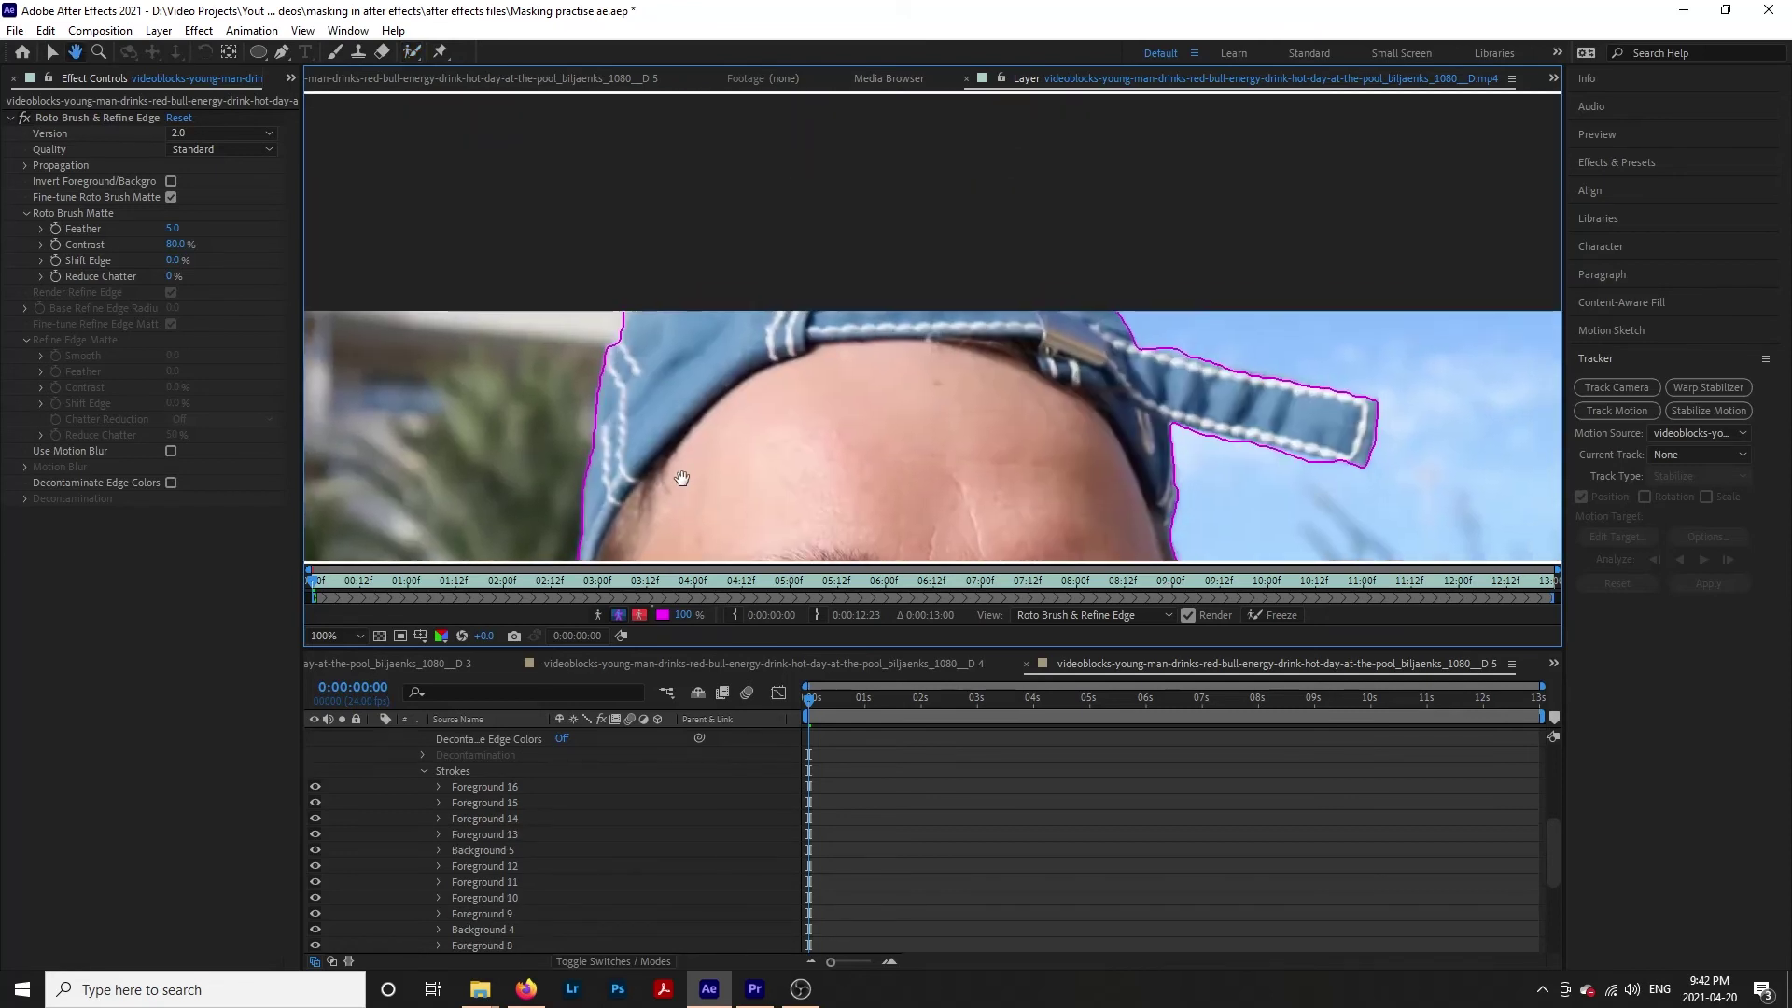
key("space")
left_click_drag(1172, 407, 927, 265)
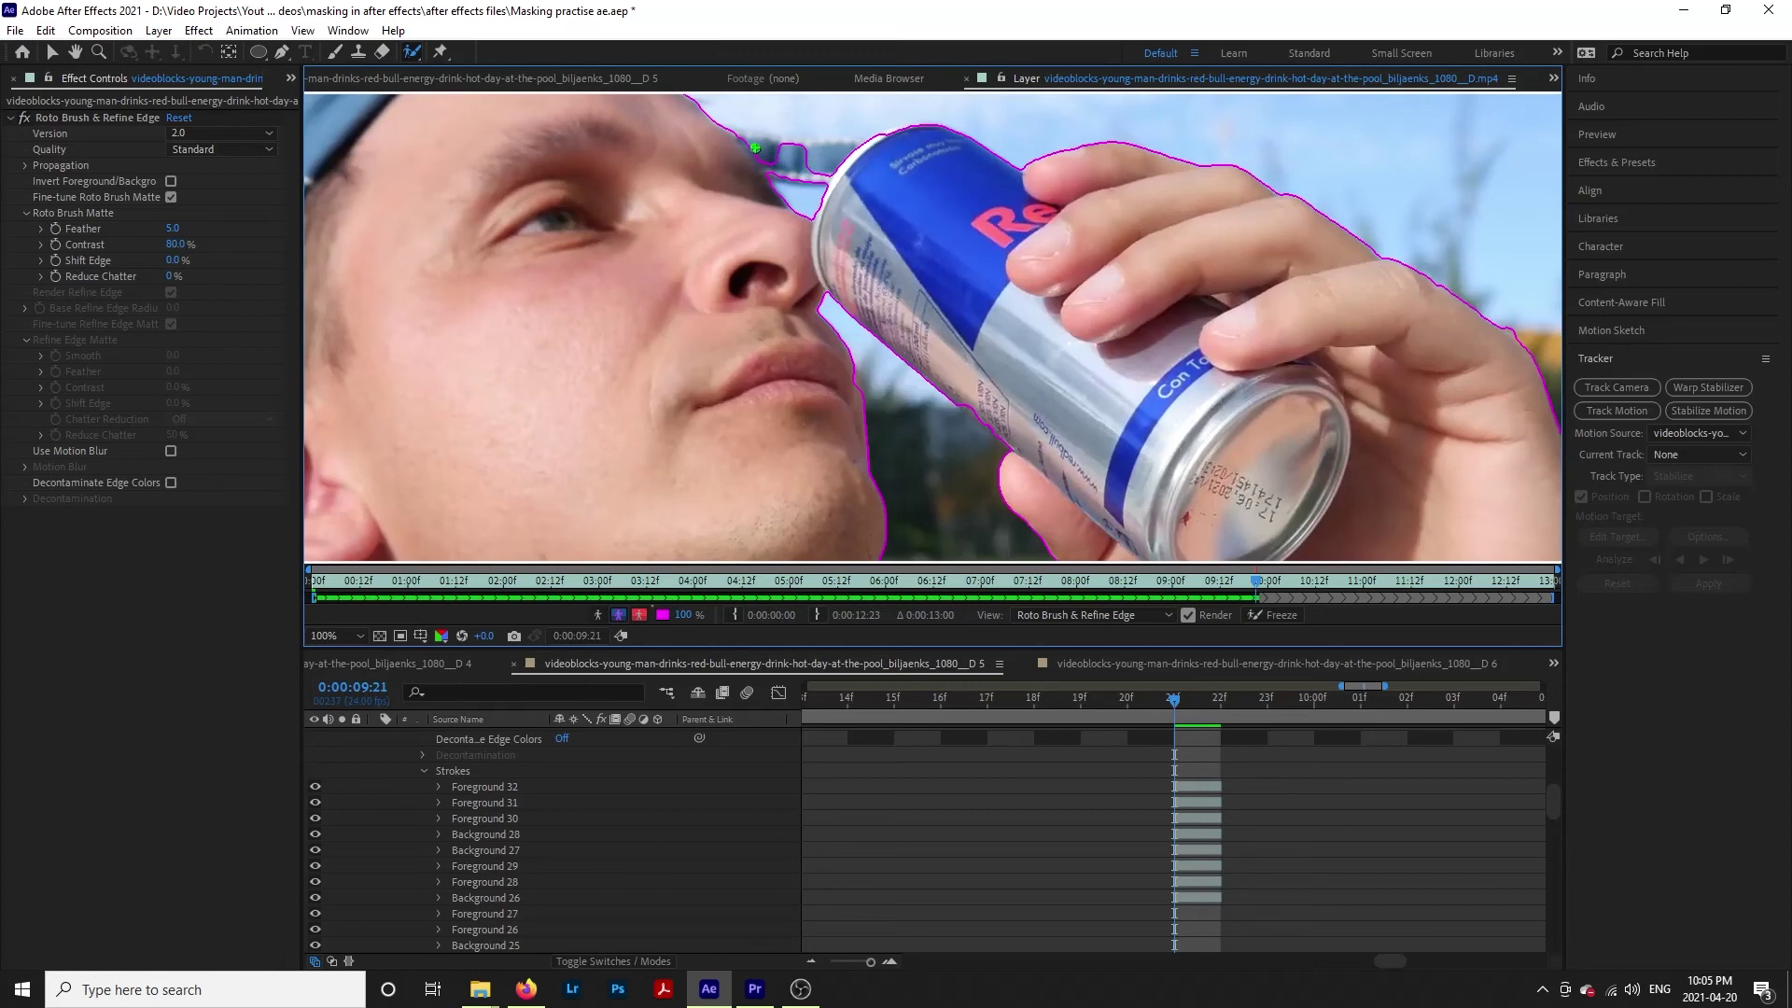
Add a foreground stroke over the area by the man's eye.
left_click_drag(783, 155, 843, 160)
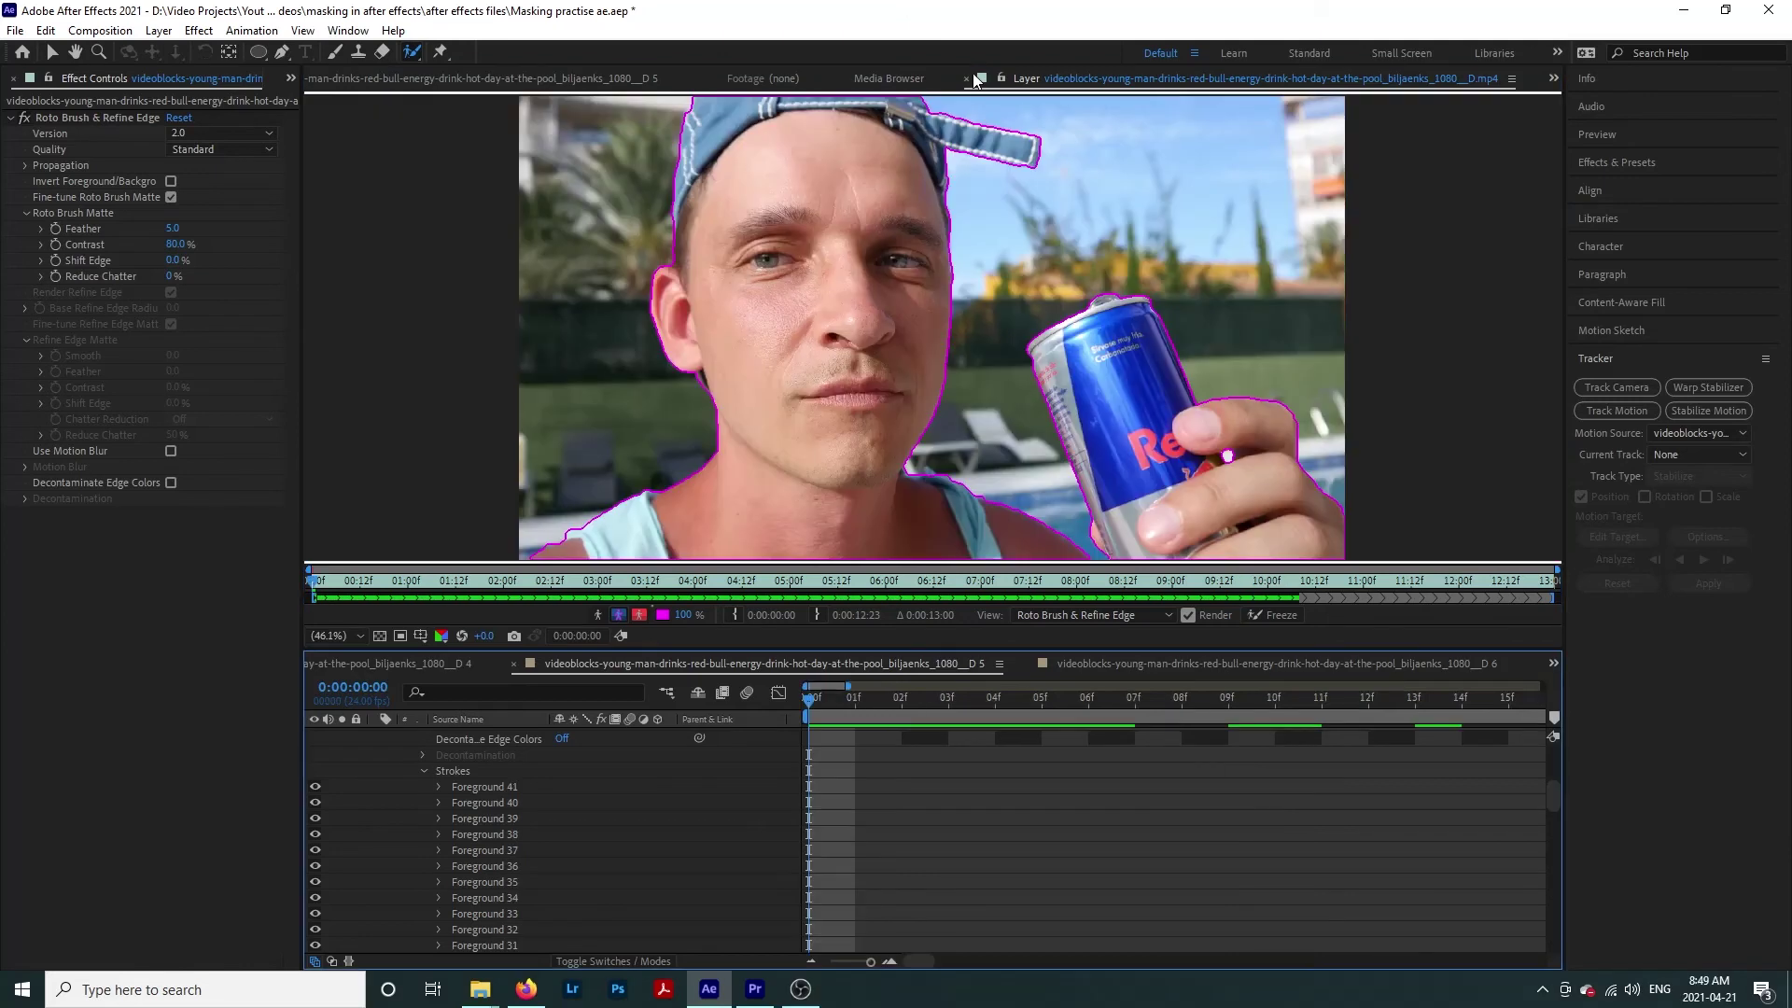
Close the Layer view and turn on Invert Foreground/Background in the man's Roto Brush & Refine Edge.
left_click(969, 79)
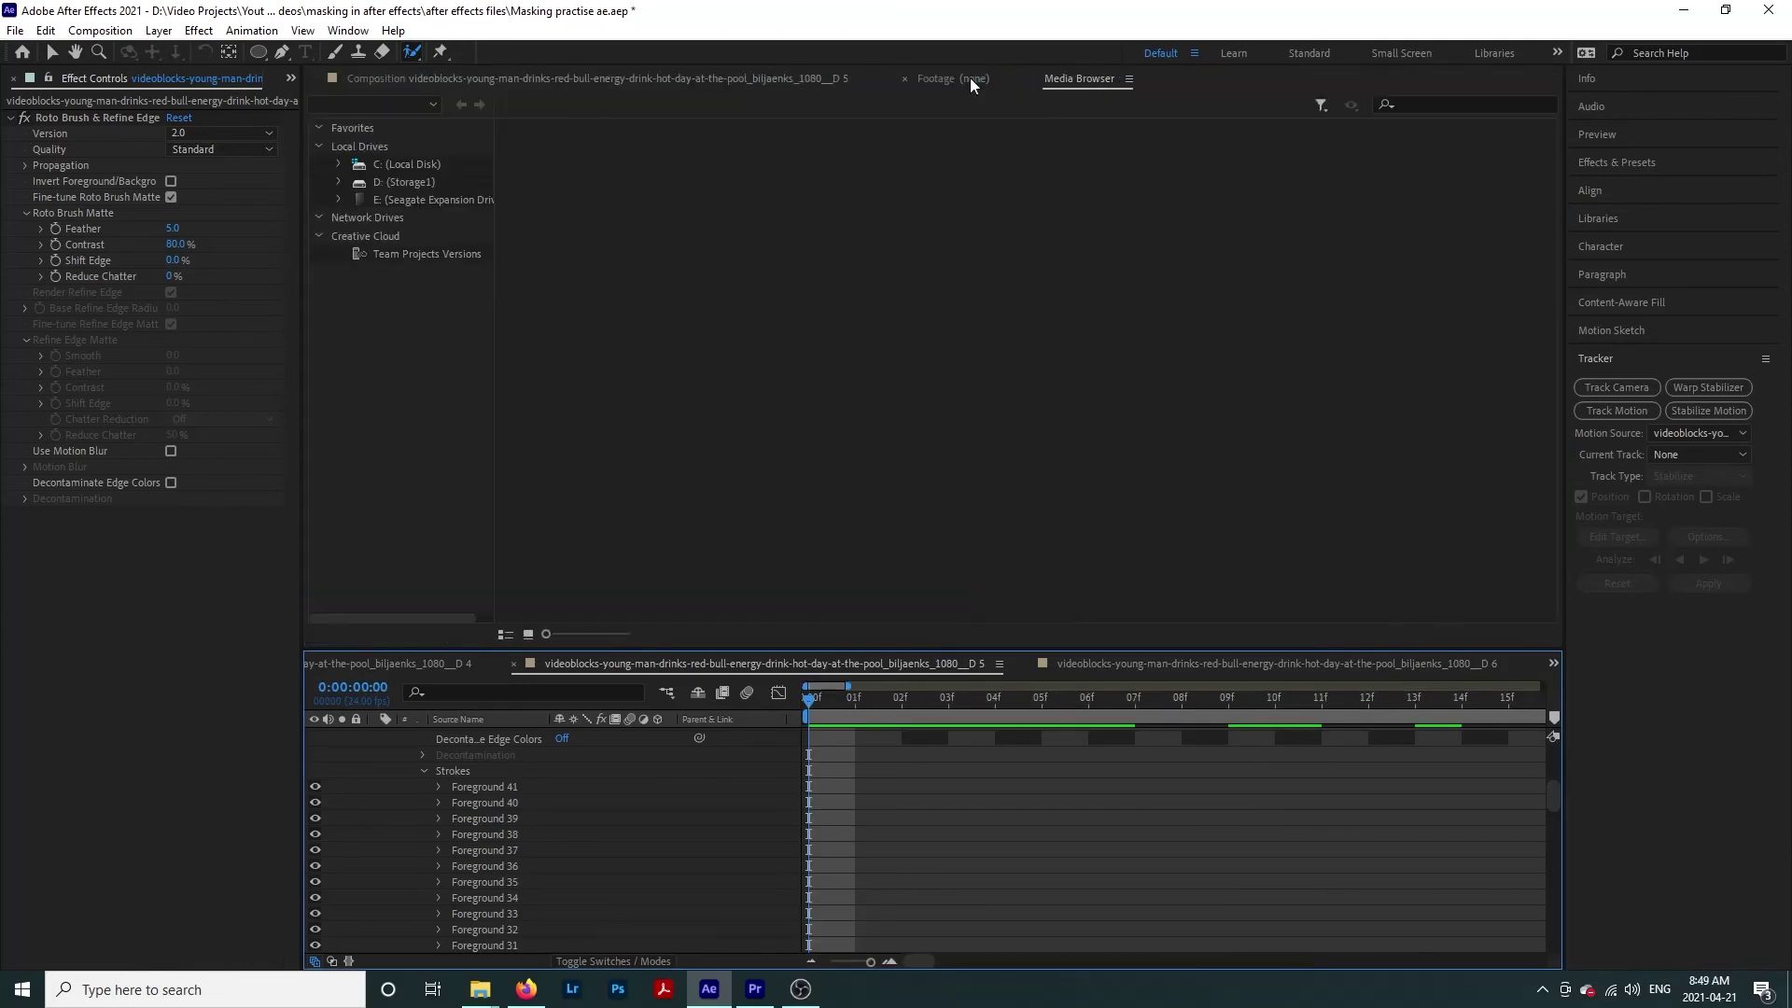
left_click(441, 78)
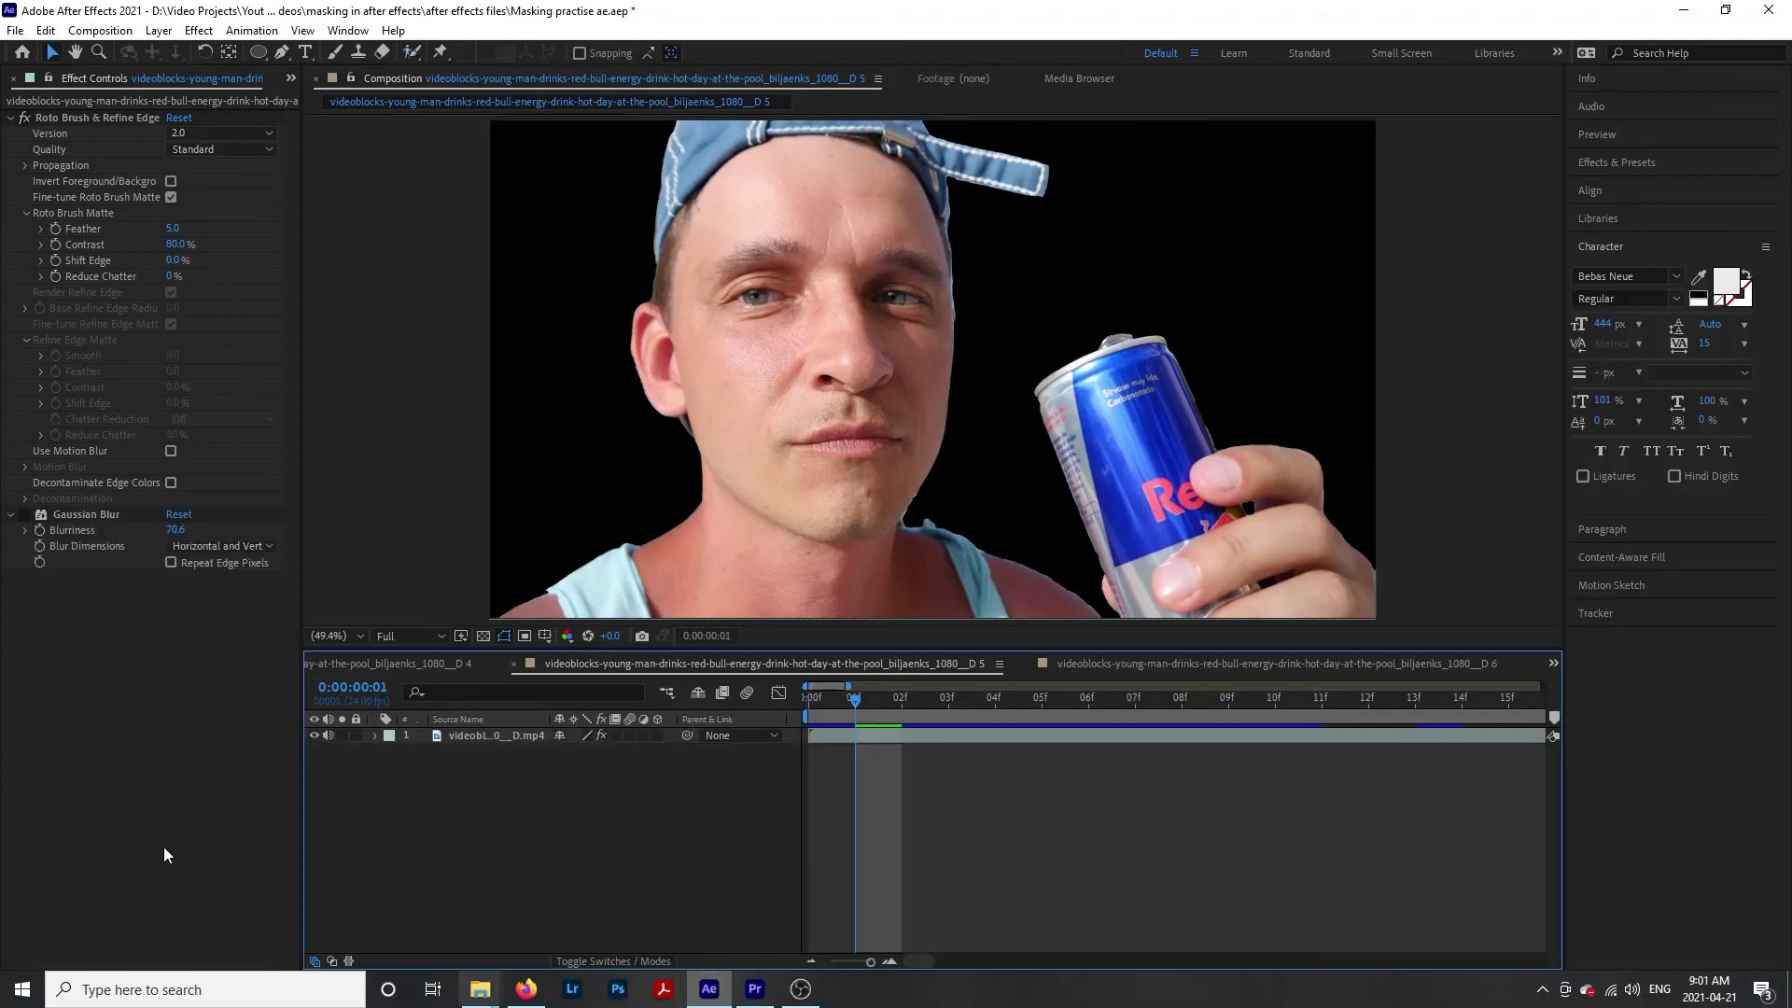
left_click(375, 741)
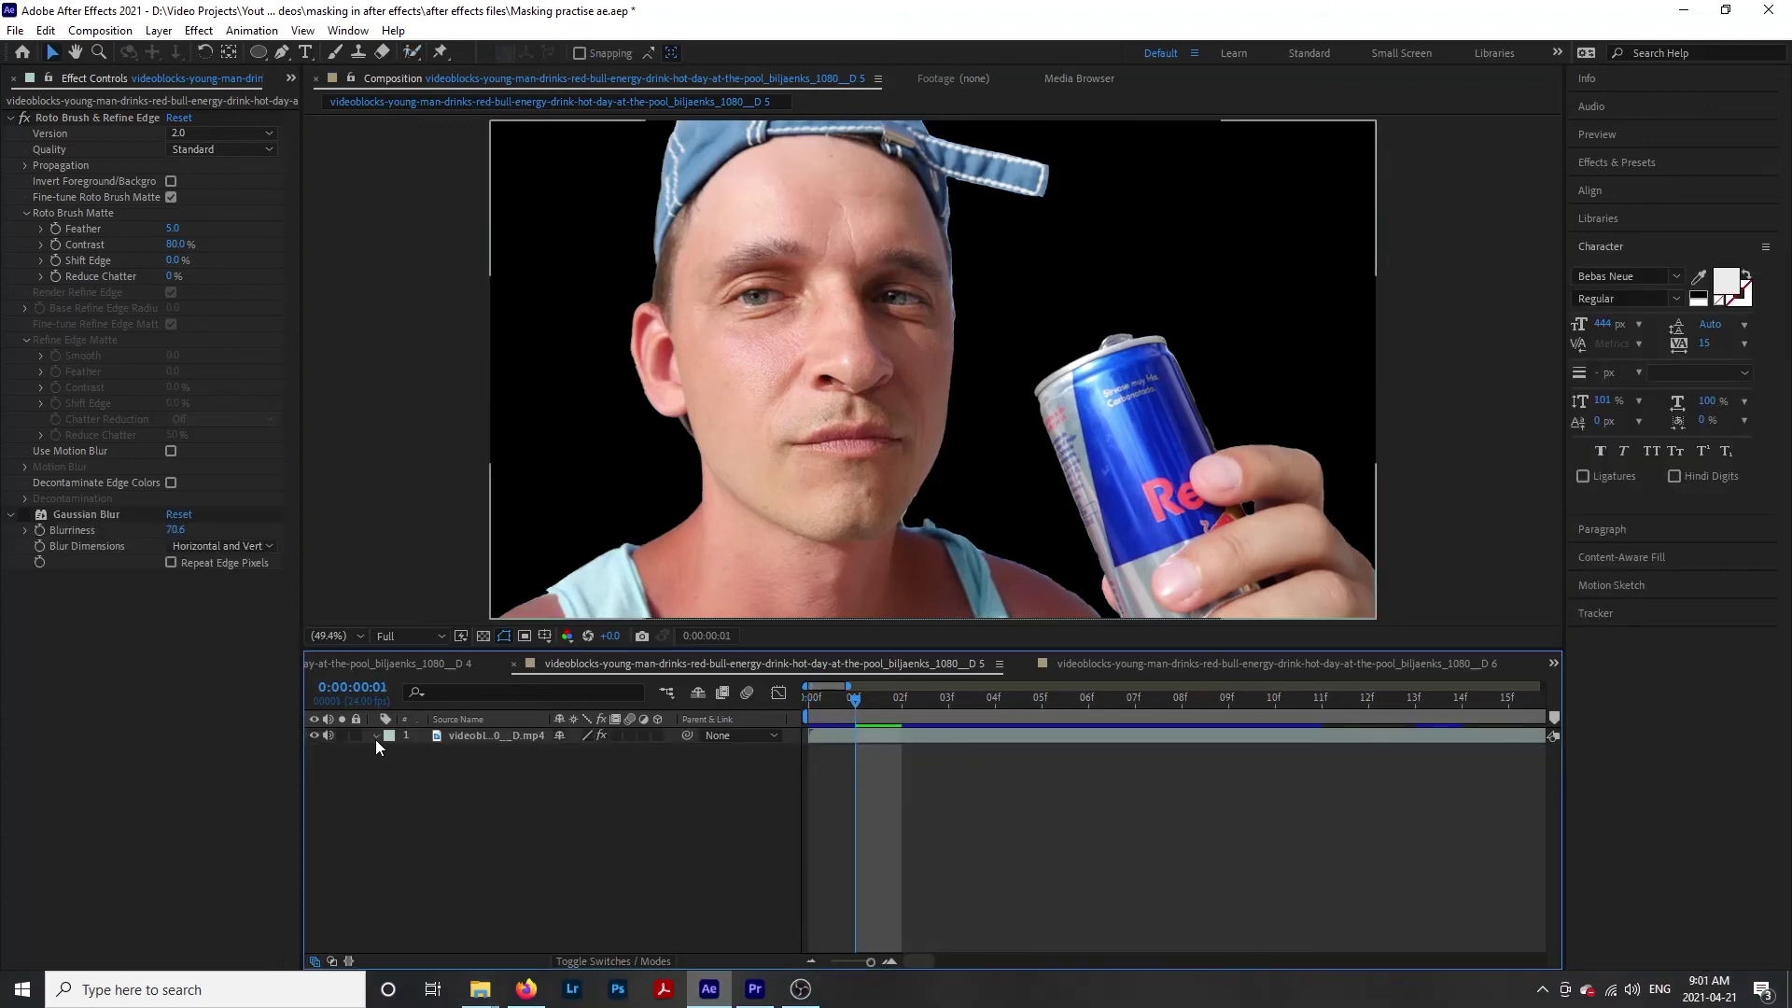
left_click(375, 738)
left_click(390, 753)
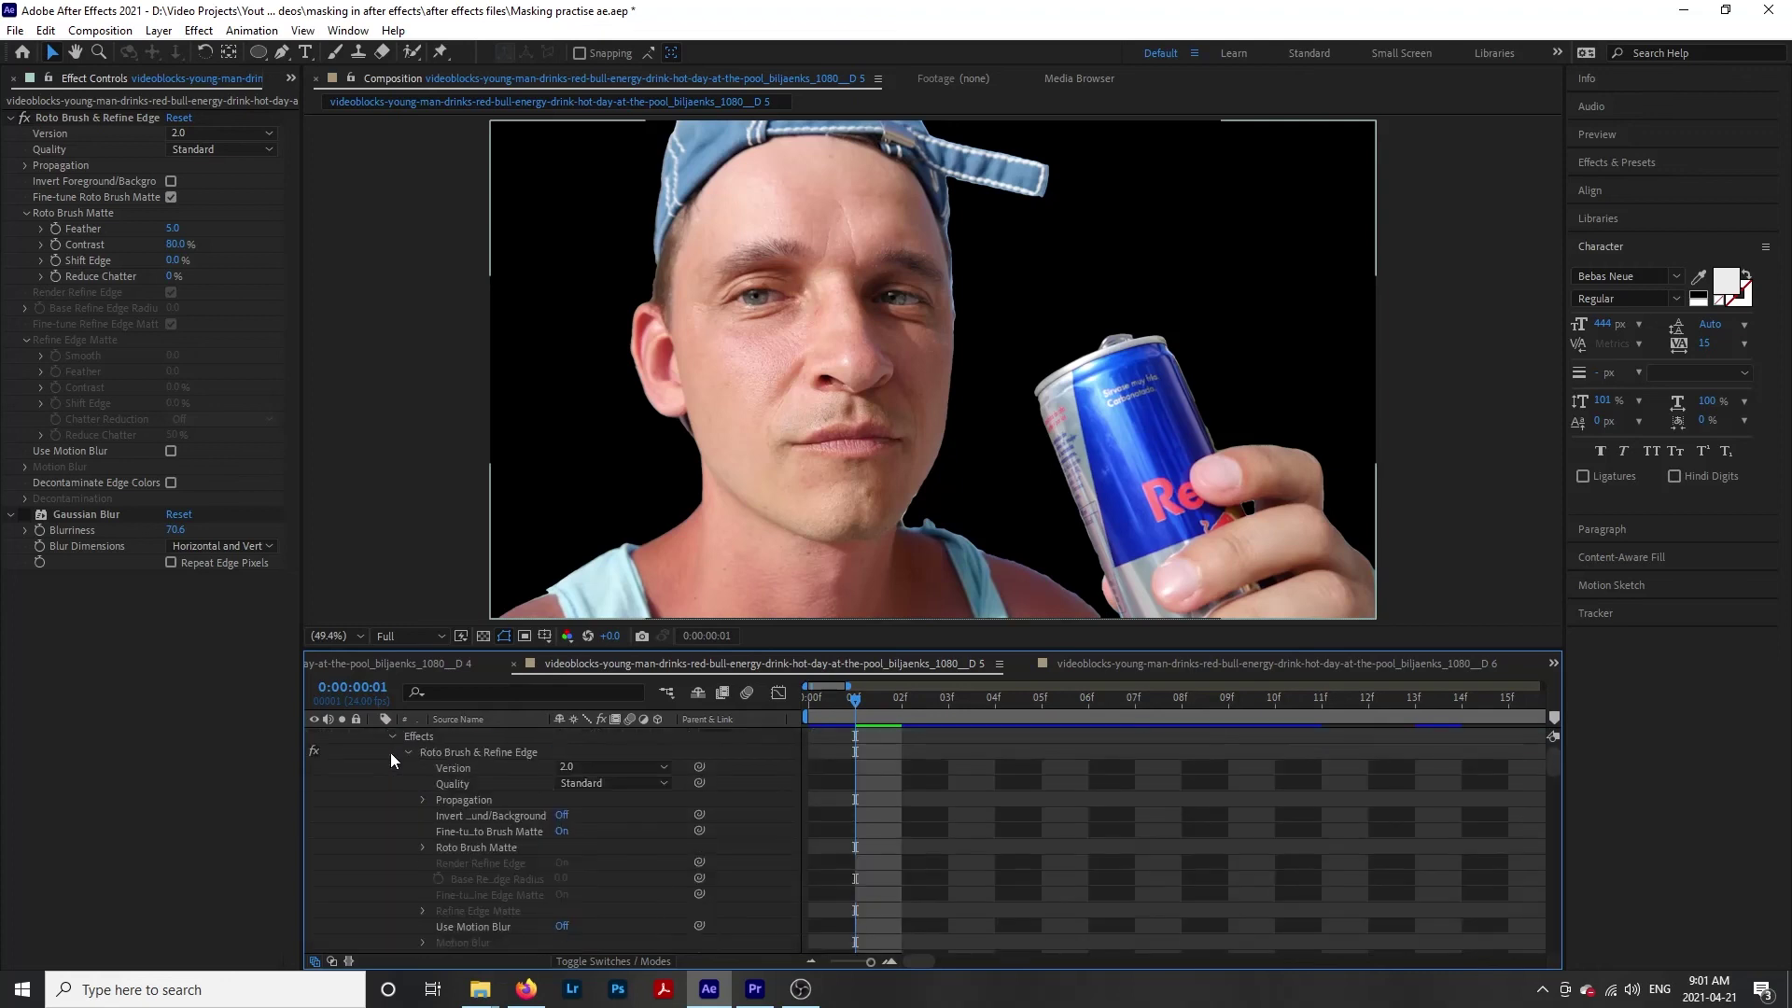
left_click(562, 816)
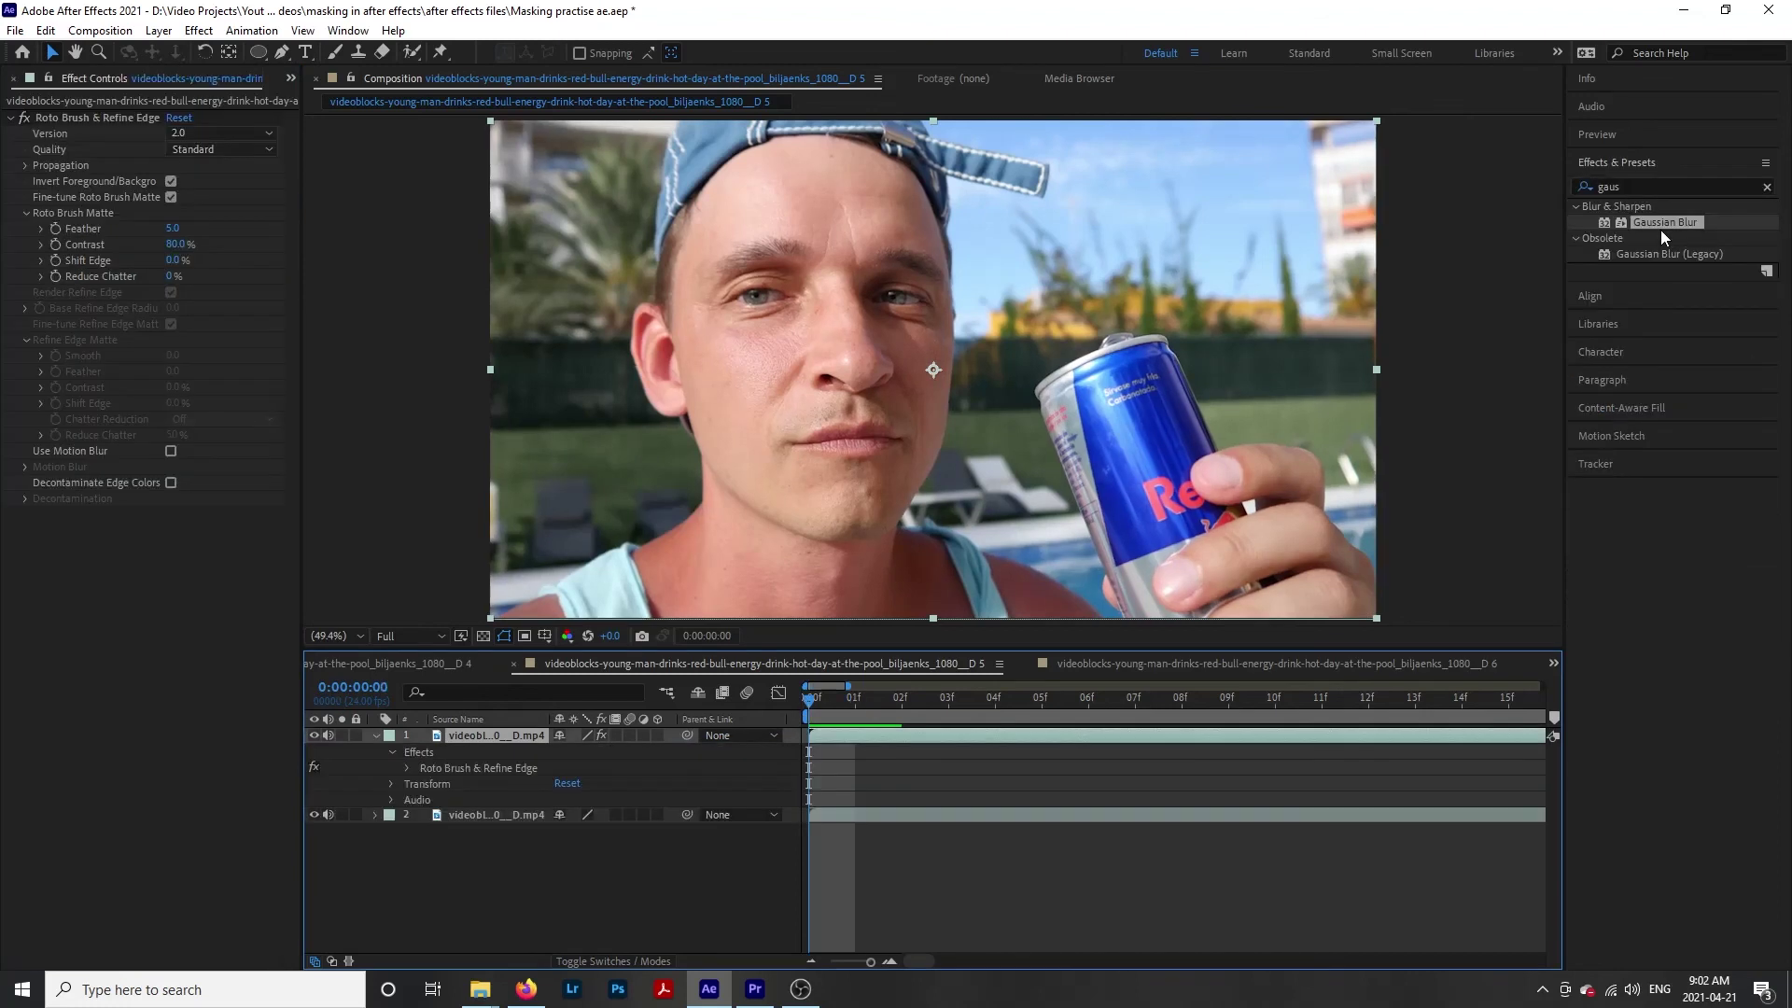
Apply Gaussian Blur at 70.6 Blurriness to the roto layer, inverting the matte to blur only the background.
left_click_drag(1662, 225, 511, 759)
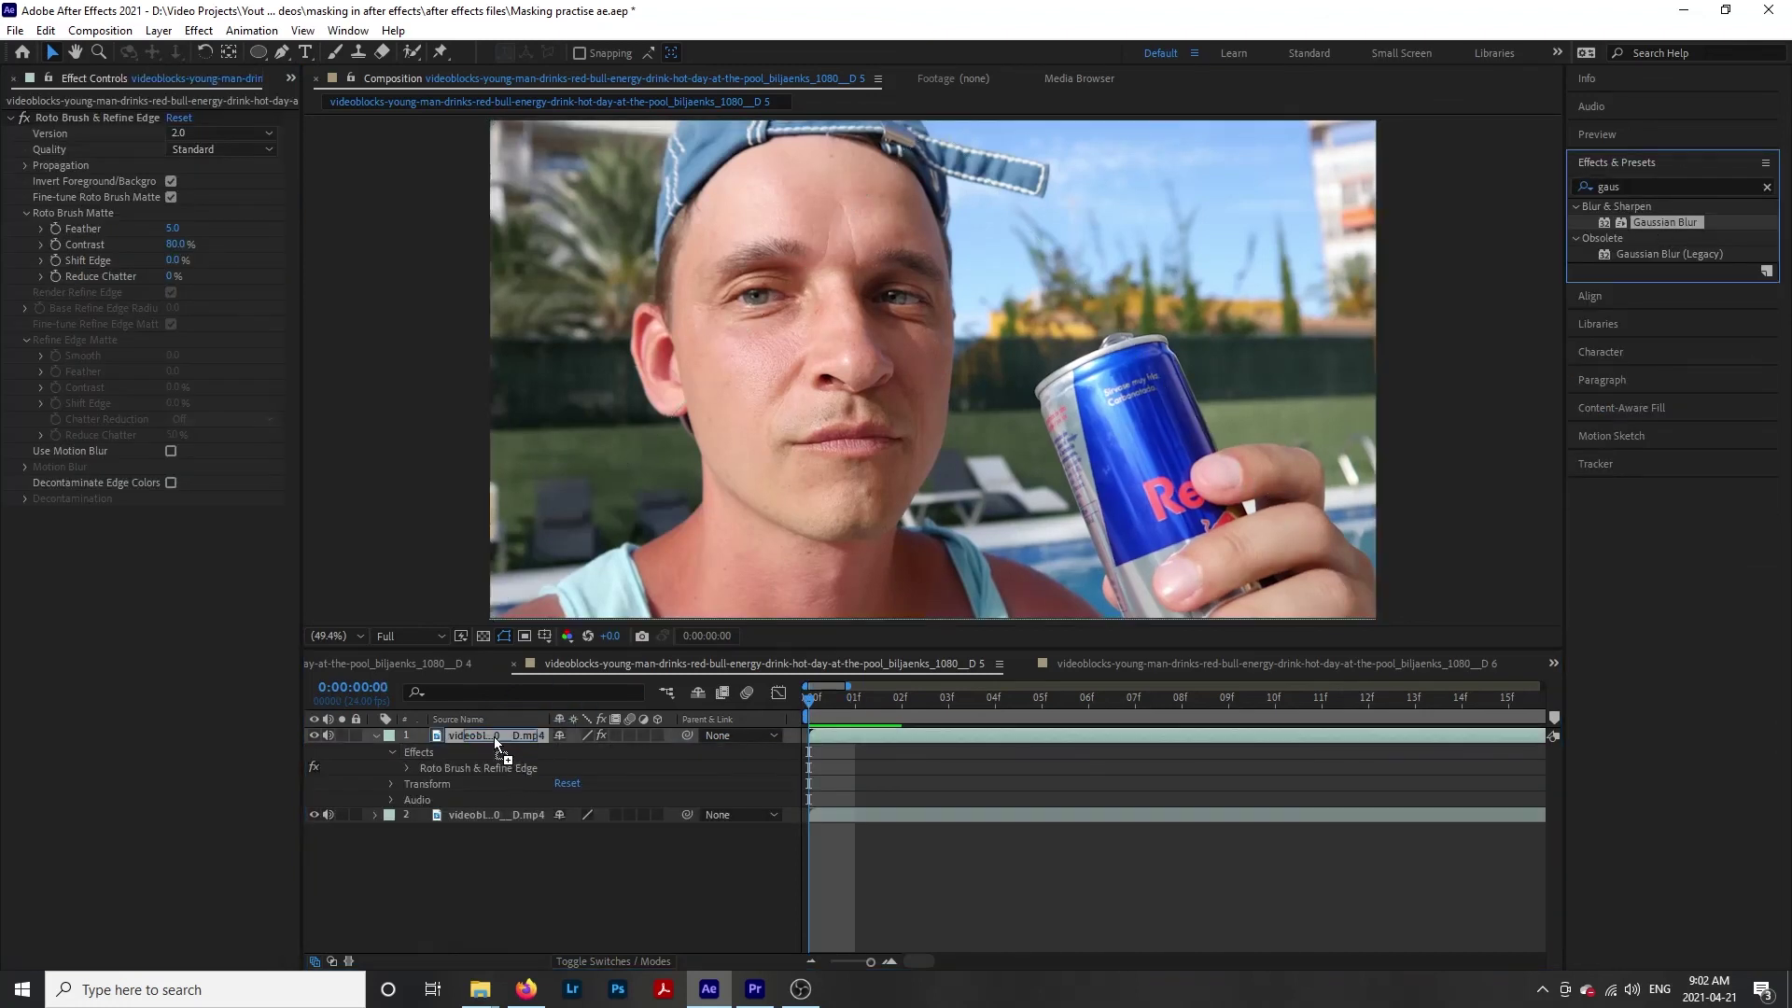
left_click_drag(495, 737, 495, 737)
left_click_drag(563, 799, 696, 805)
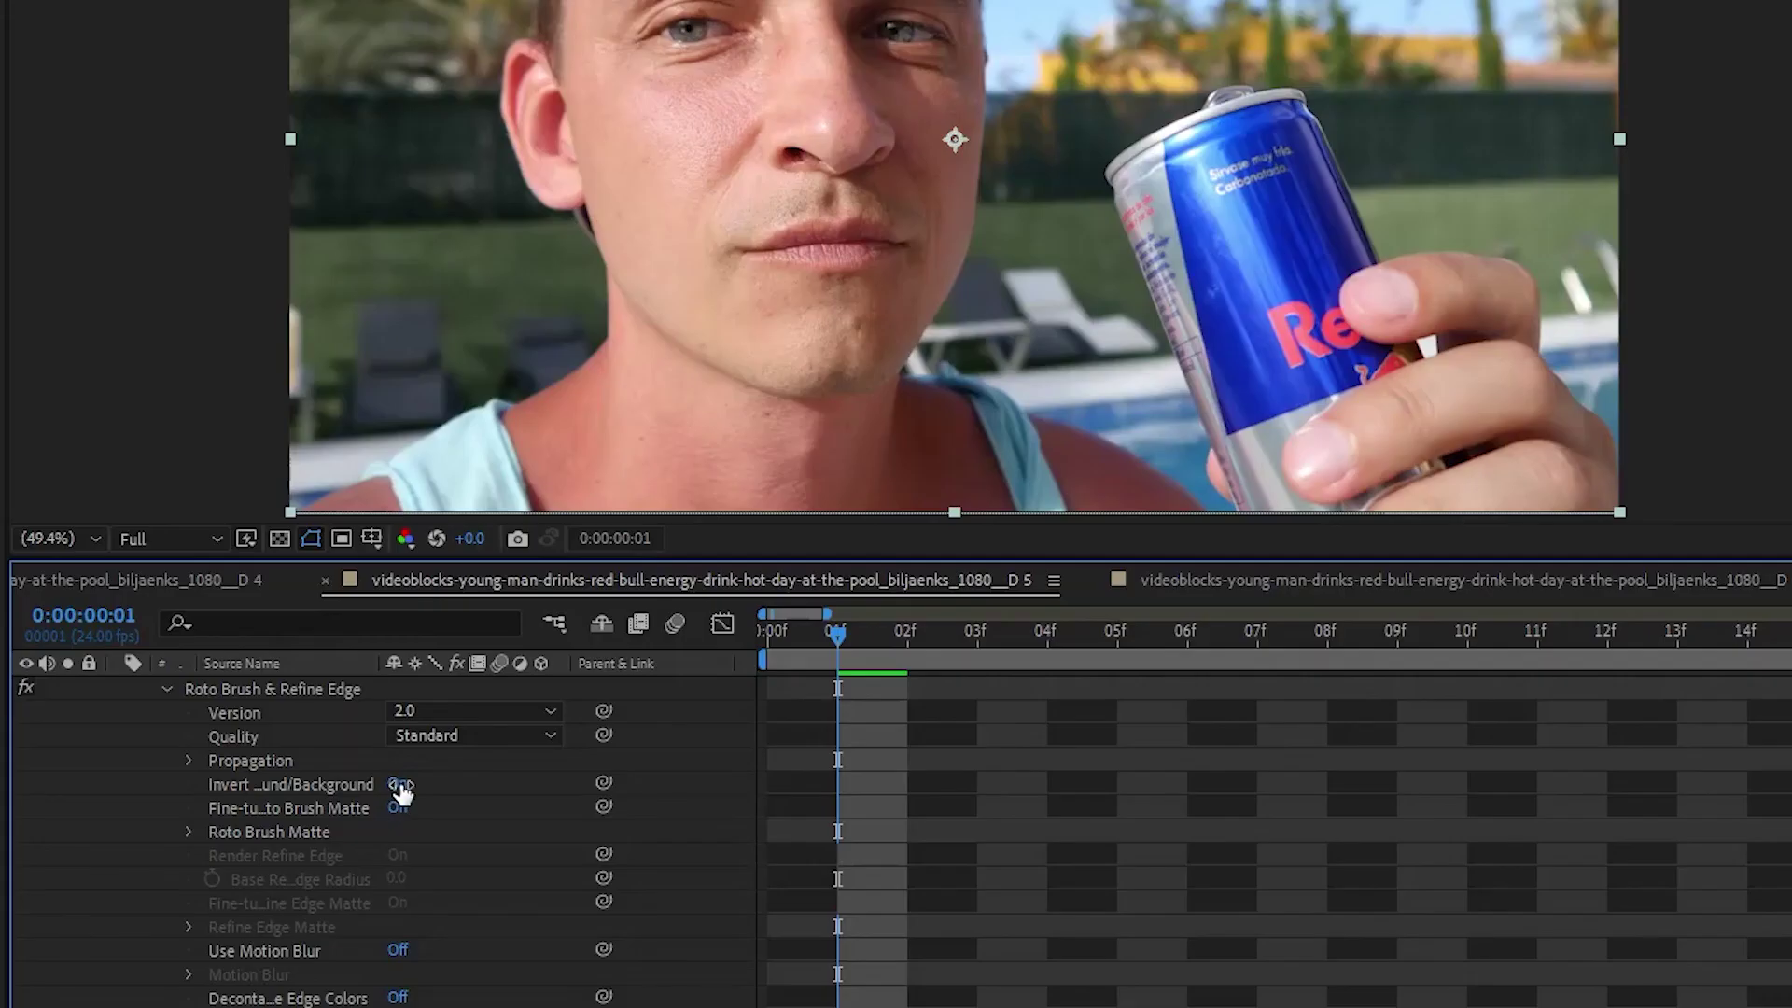
left_click(399, 786)
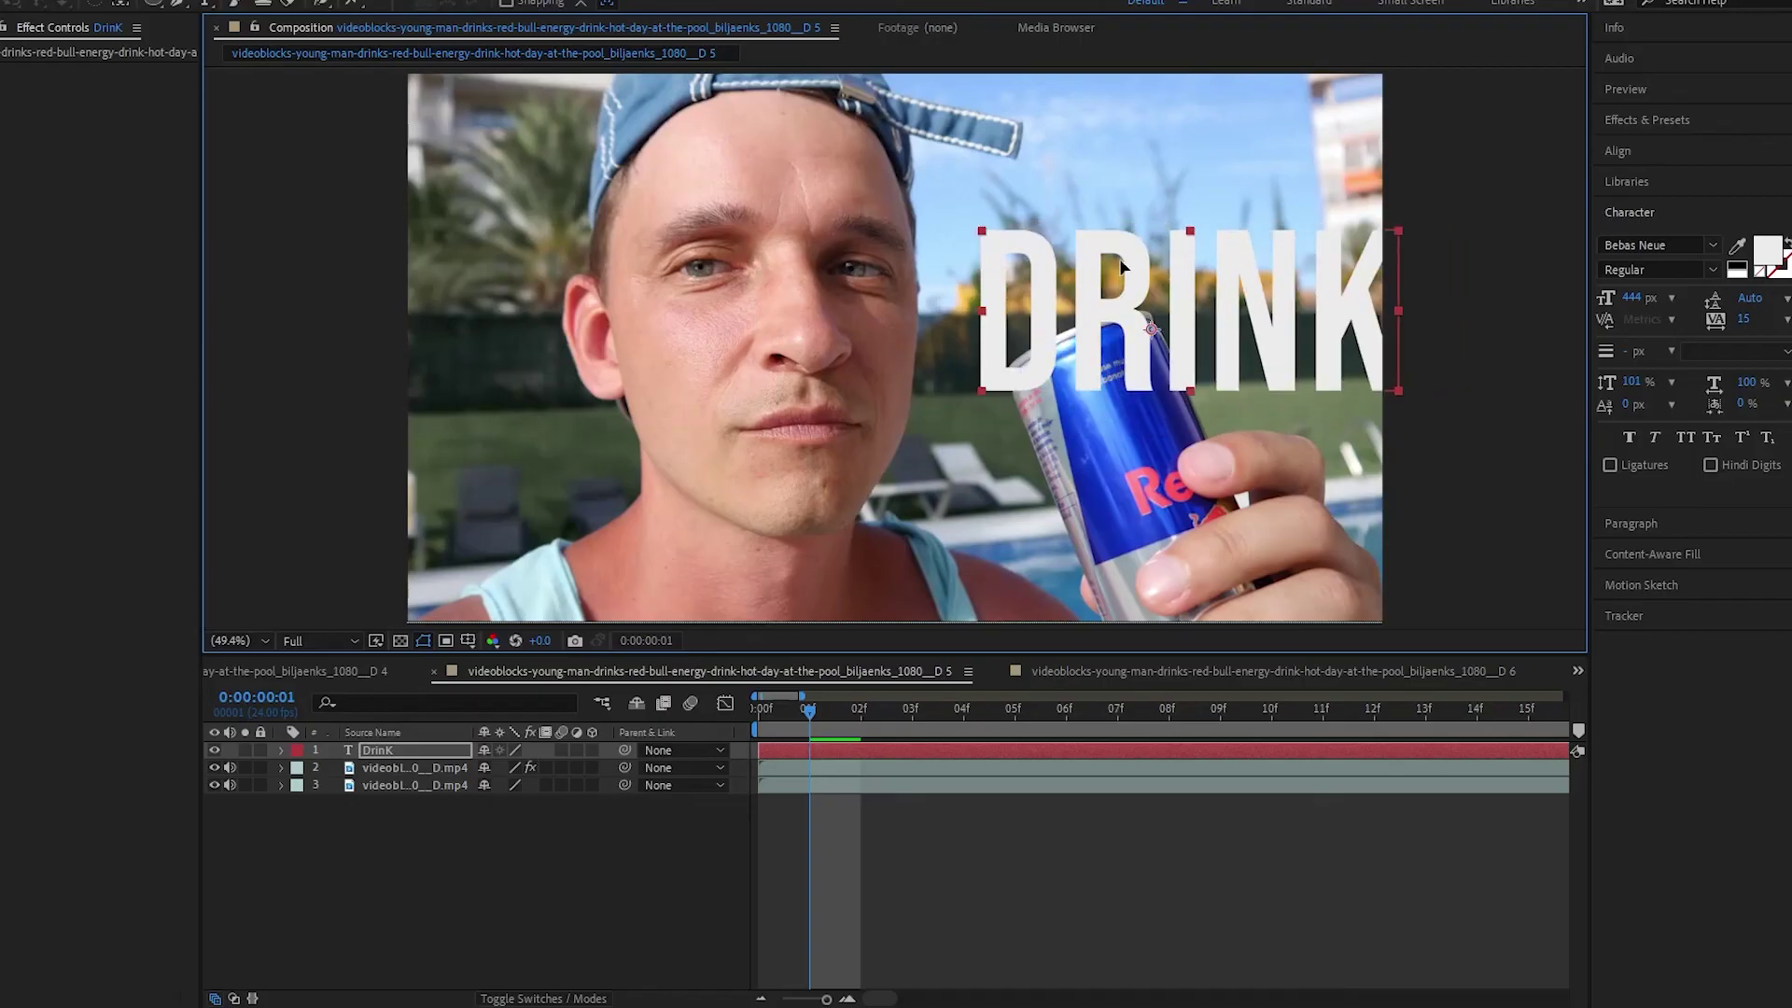
Place the DrinK text layer between the footage copies and move it up-left beside the head.
left_click_drag(411, 751, 412, 779)
left_click_drag(1227, 268, 1107, 237)
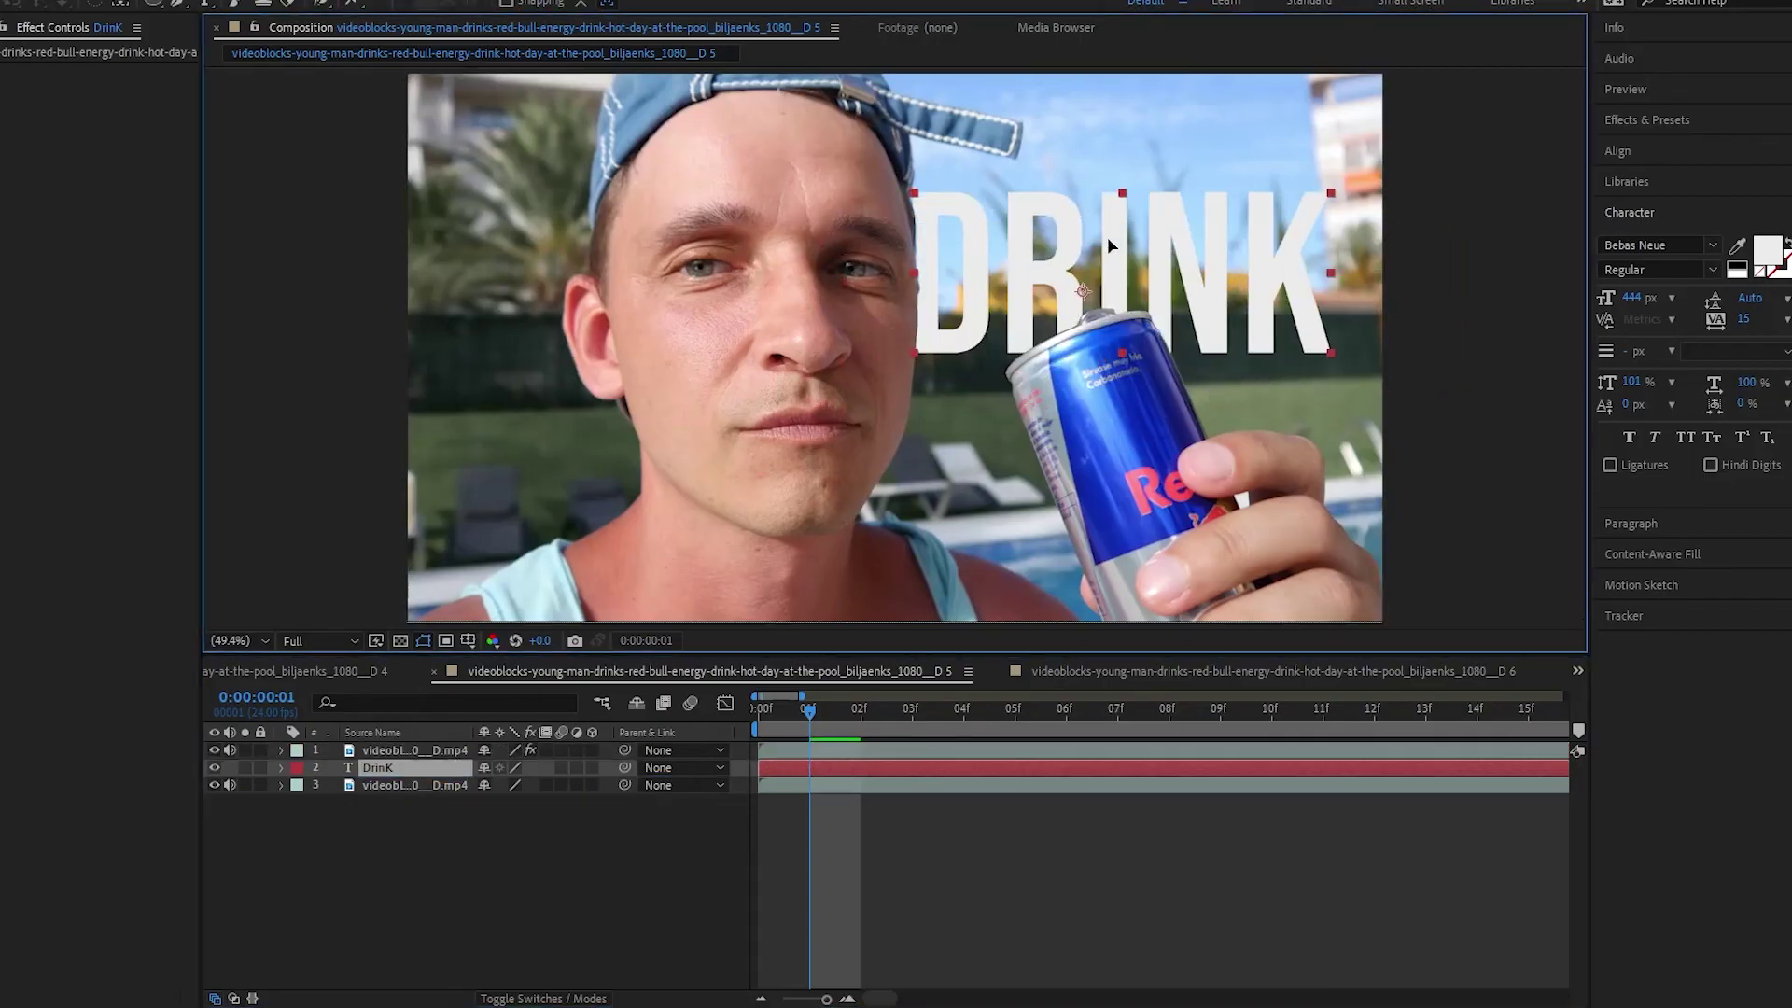